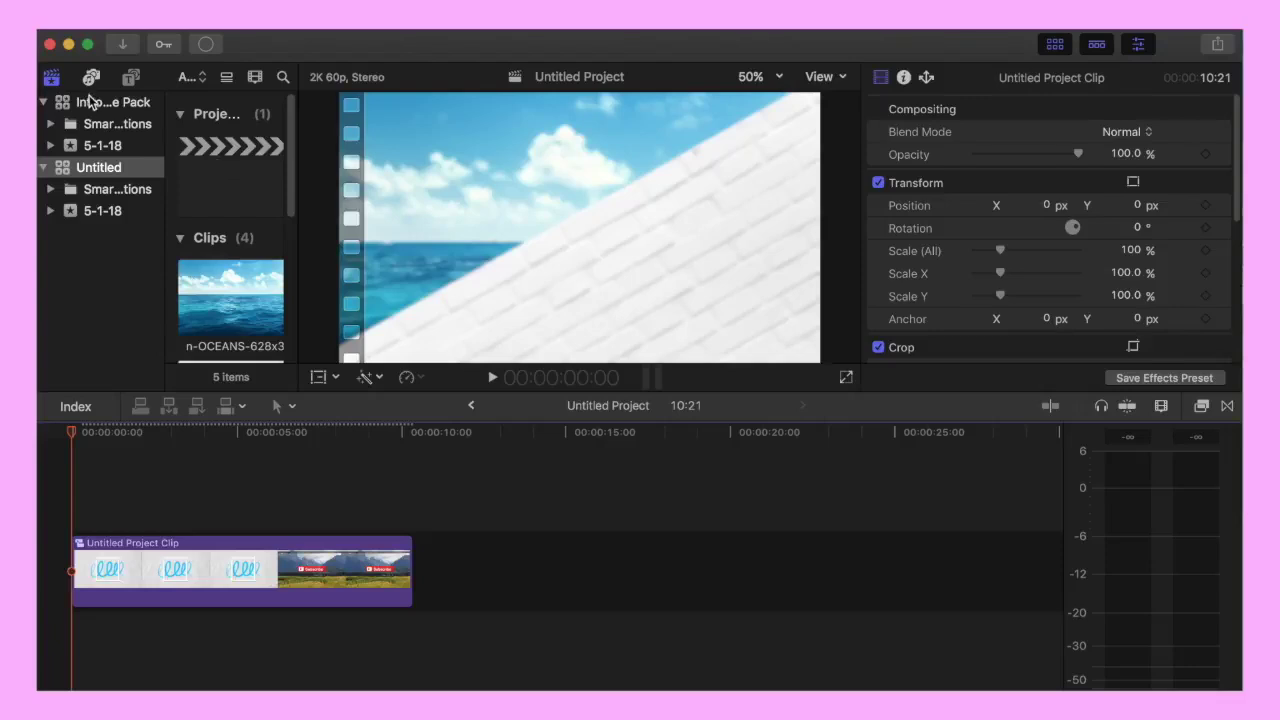
Look through the installed titles in the 3D category and examine their previews
{"action": "left_click", "coordinate": [131, 77]}
{"action": "left_click_drag", "start_coordinate": [954, 76], "coordinate": [1238, 118]}
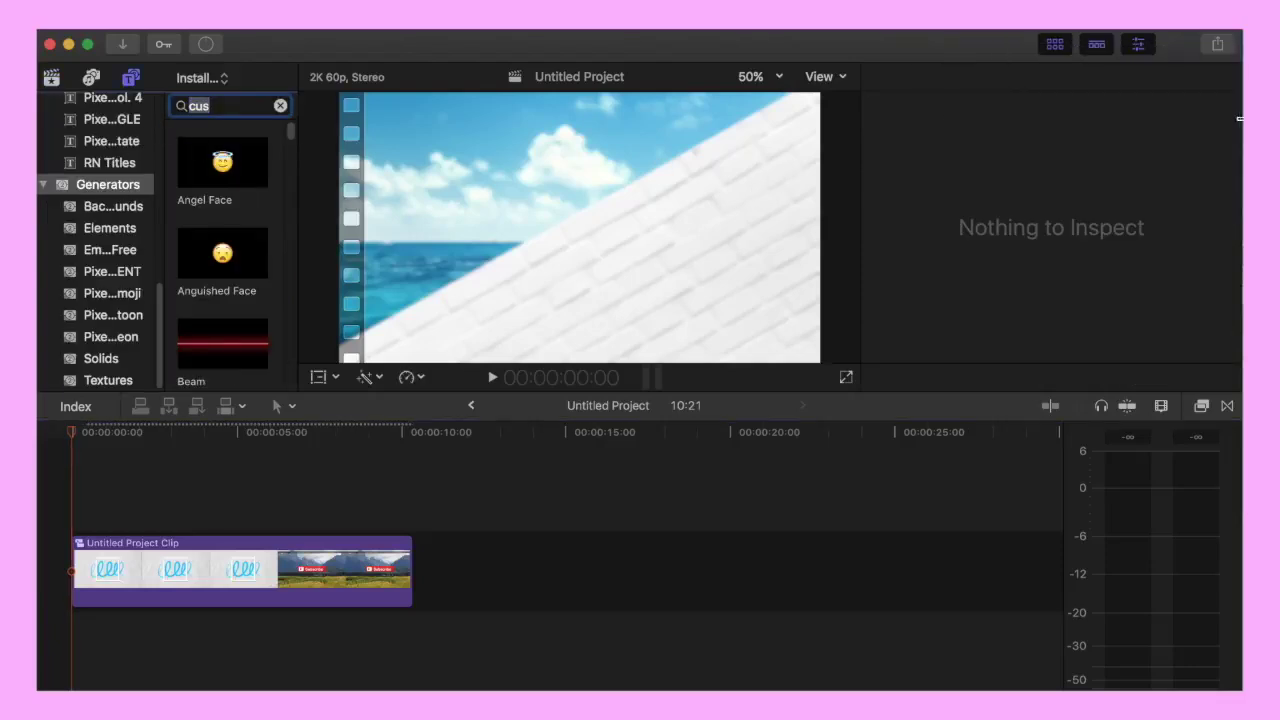
{"action": "left_click", "coordinate": [148, 318]}
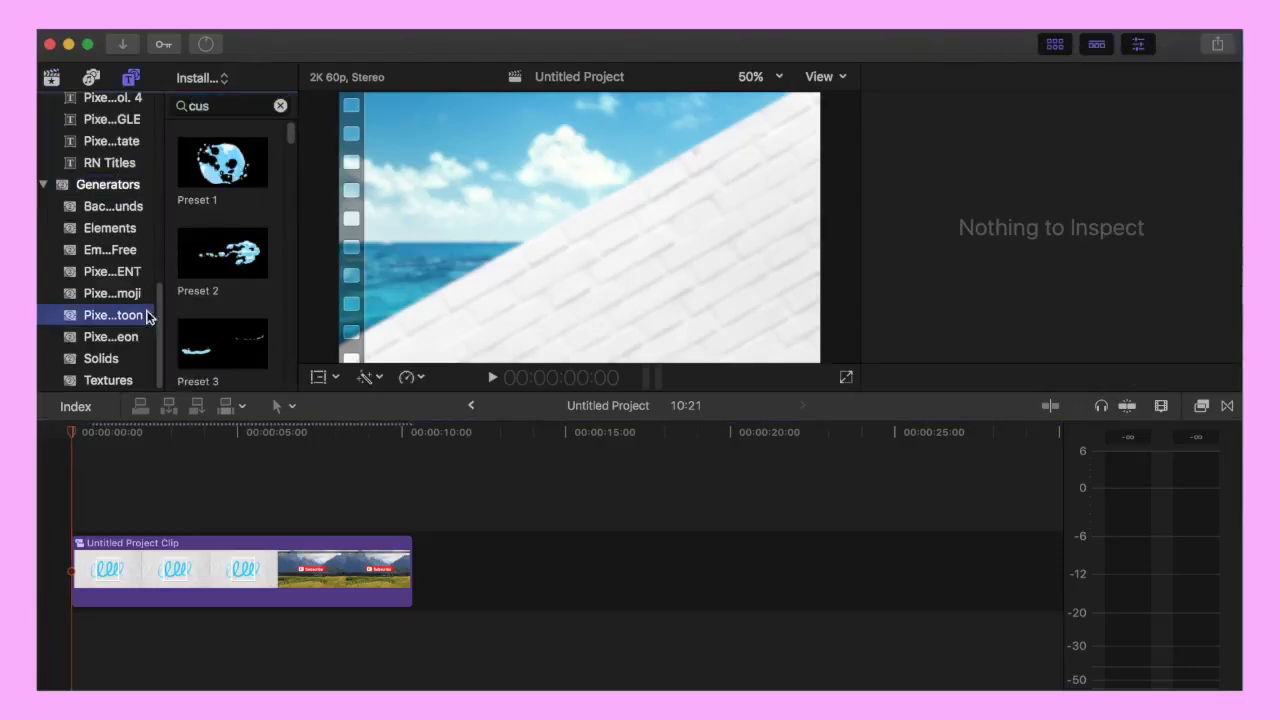
{"action": "left_click_drag", "start_coordinate": [158, 310], "coordinate": [150, 108]}
{"action": "left_click", "coordinate": [122, 127]}
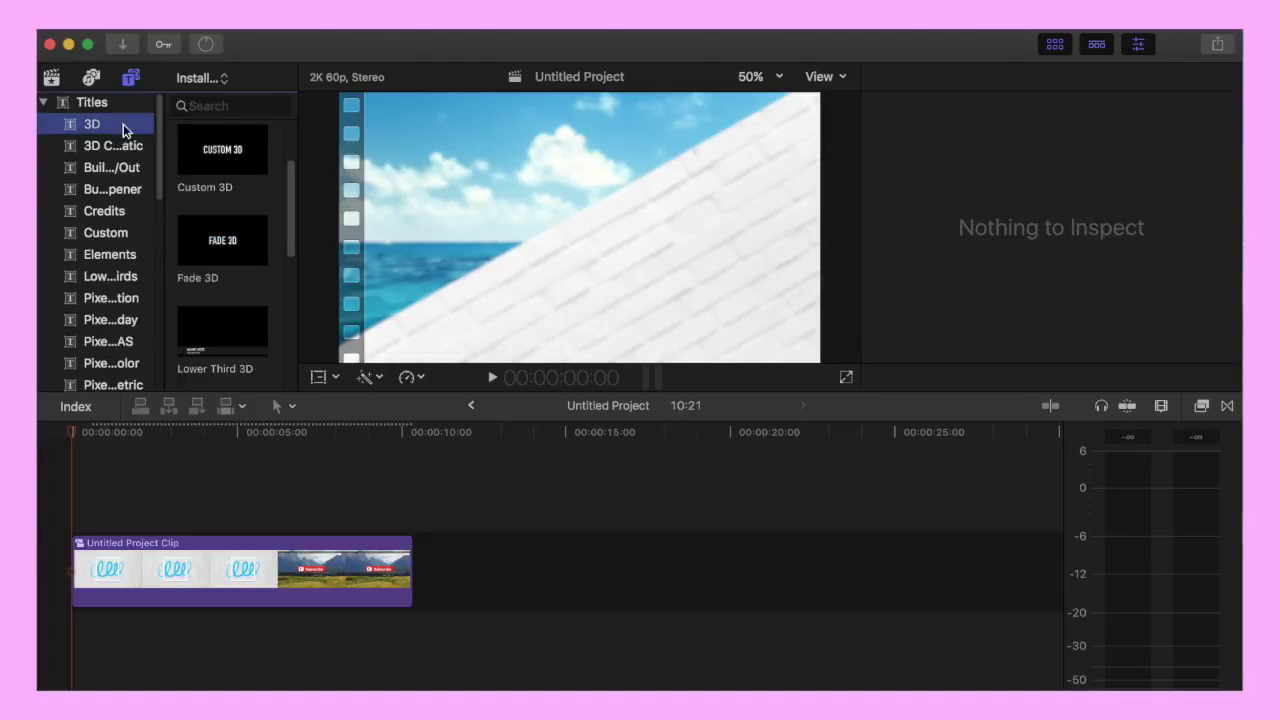
{"action": "left_click", "coordinate": [240, 111]}
{"action": "left_click", "coordinate": [240, 237]}
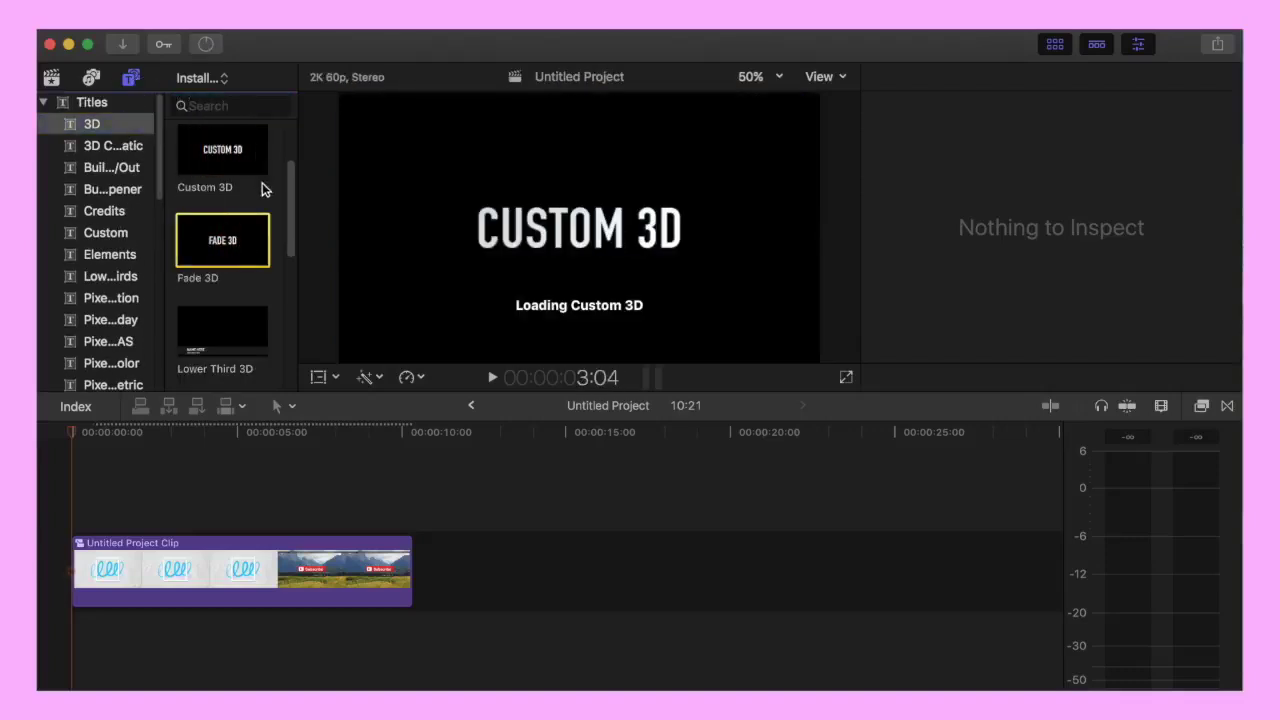
{"action": "left_click_drag", "start_coordinate": [289, 217], "coordinate": [286, 360]}
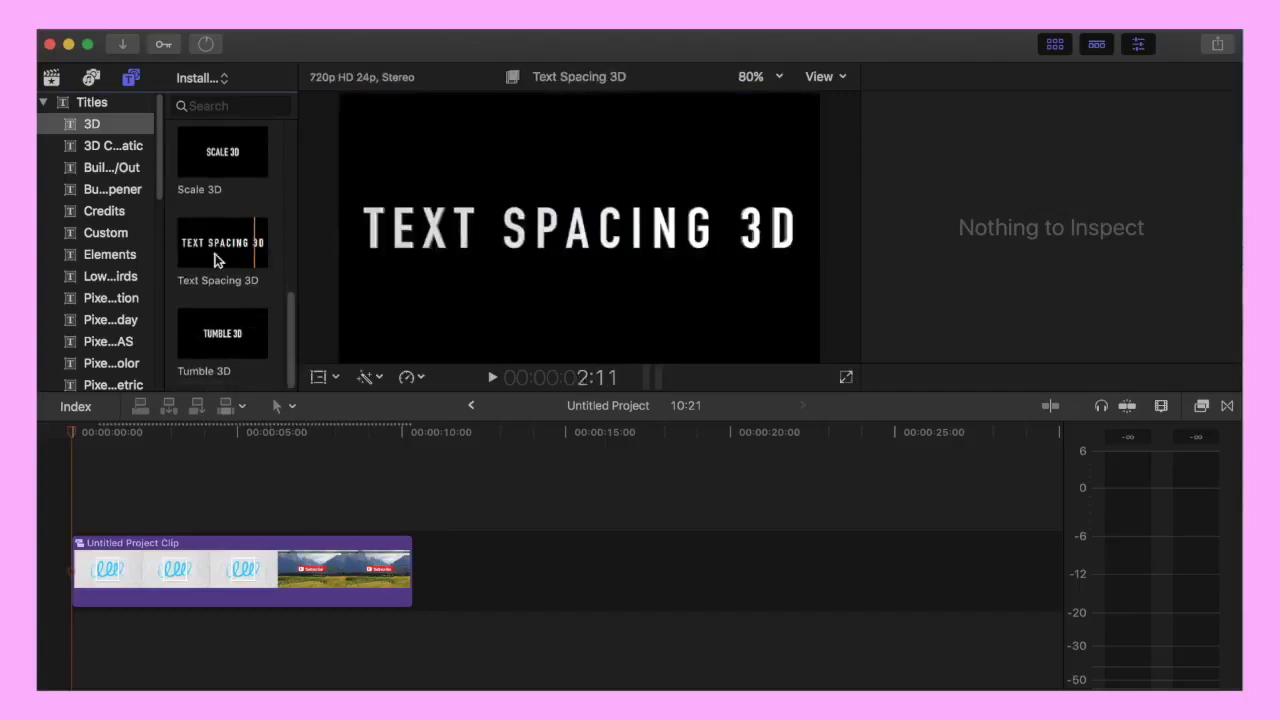
Look through the title presets in several of the categories beginning with "Pixe"
{"action": "scroll", "coordinate": [160, 240], "scroll_direction": "down", "scroll_amount": 5}
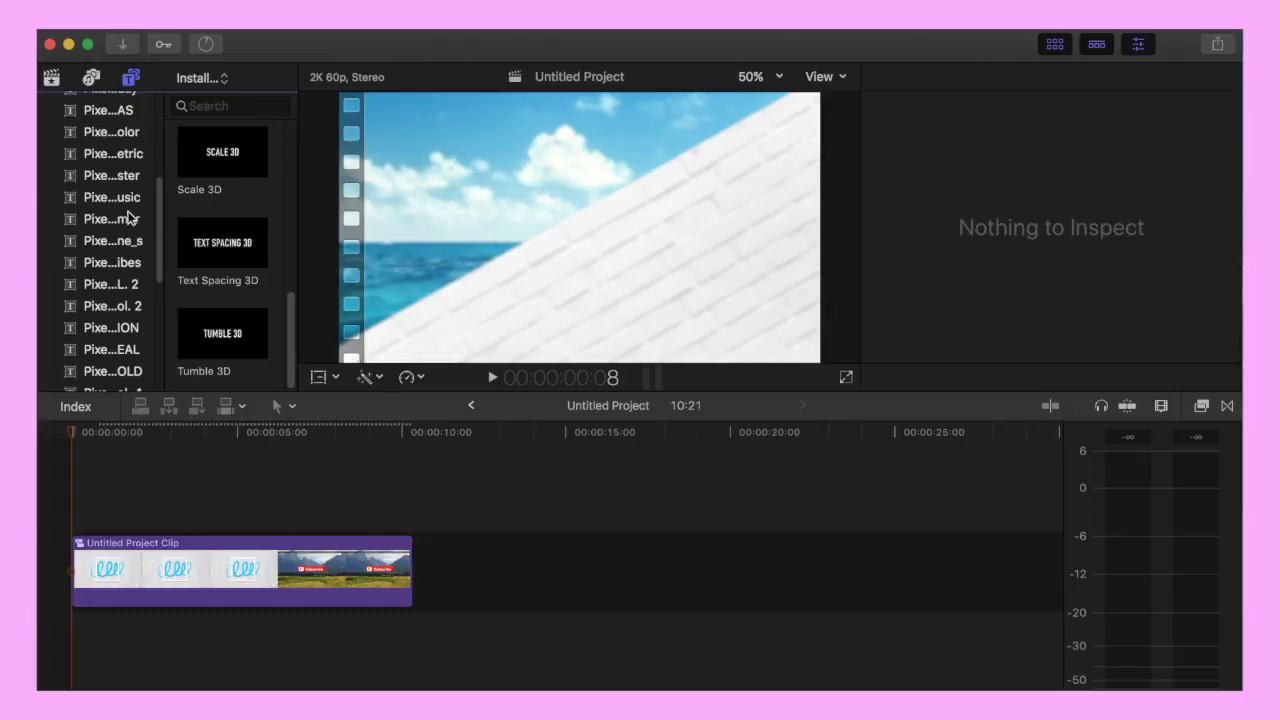
{"action": "left_click", "coordinate": [128, 240]}
{"action": "left_click", "coordinate": [128, 262]}
{"action": "left_click", "coordinate": [128, 306]}
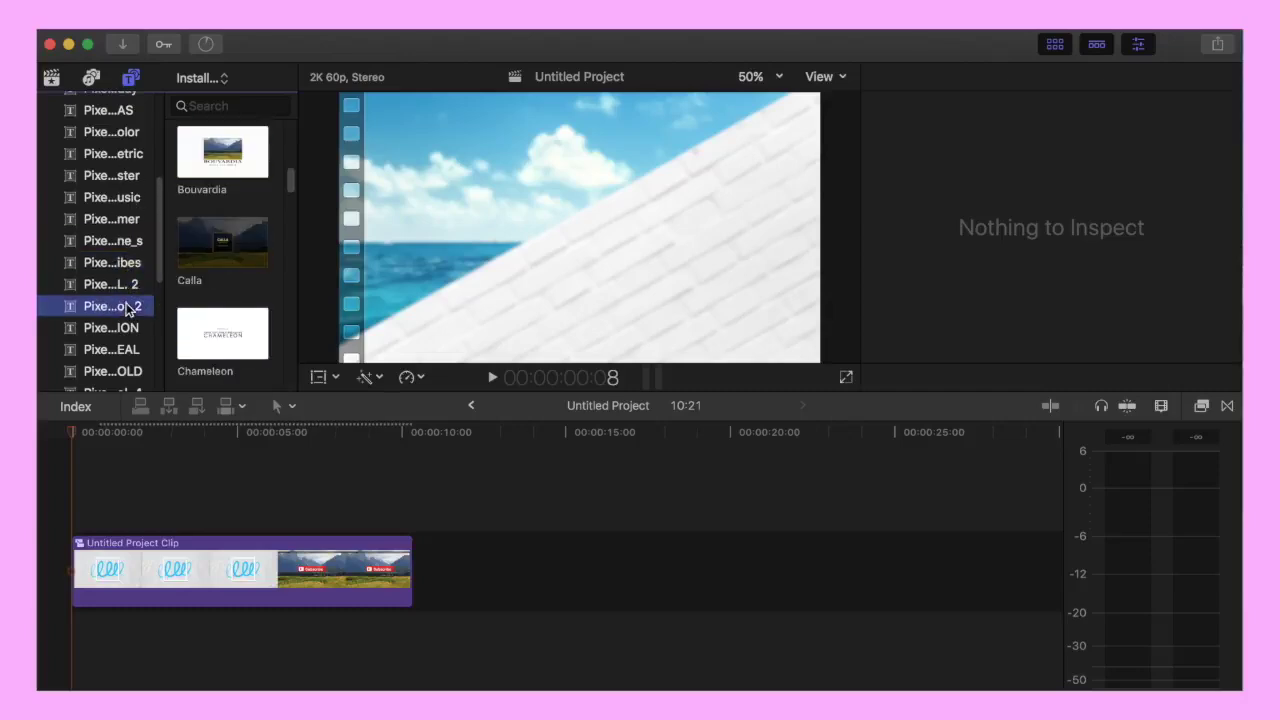
{"action": "left_click", "coordinate": [128, 328]}
{"action": "left_click", "coordinate": [128, 349]}
Add the Preset 13 title from the "Pixe...ster" category above the main clip, starting at the beginning of the timeline
{"action": "left_click", "coordinate": [130, 176]}
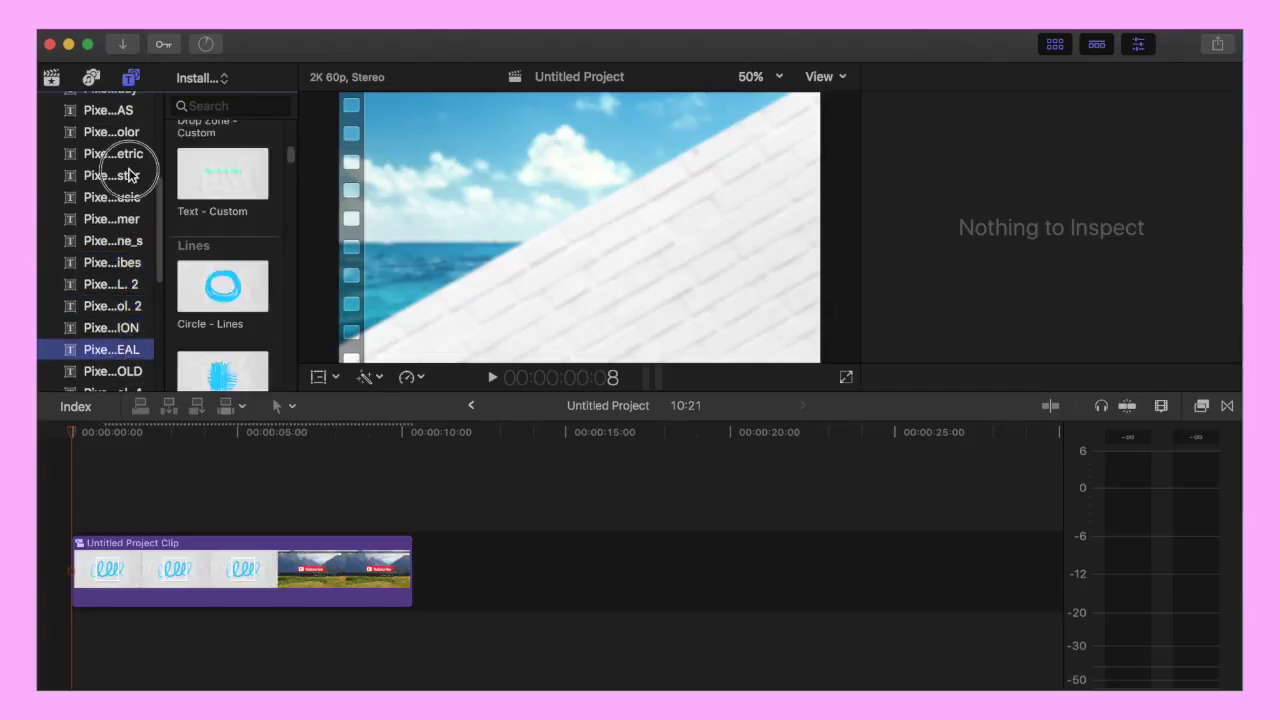
{"action": "scroll", "coordinate": [278, 200], "scroll_direction": "down", "scroll_amount": 8}
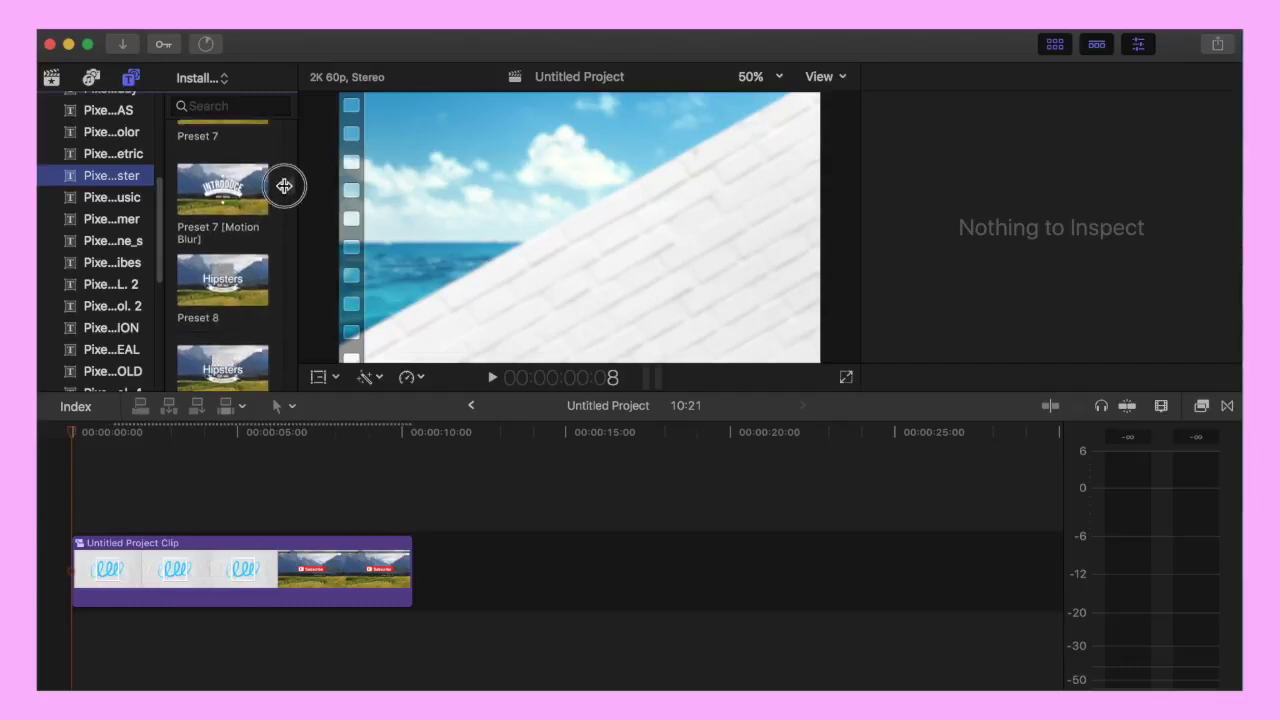
{"action": "scroll", "coordinate": [284, 186], "scroll_direction": "down", "scroll_amount": 10}
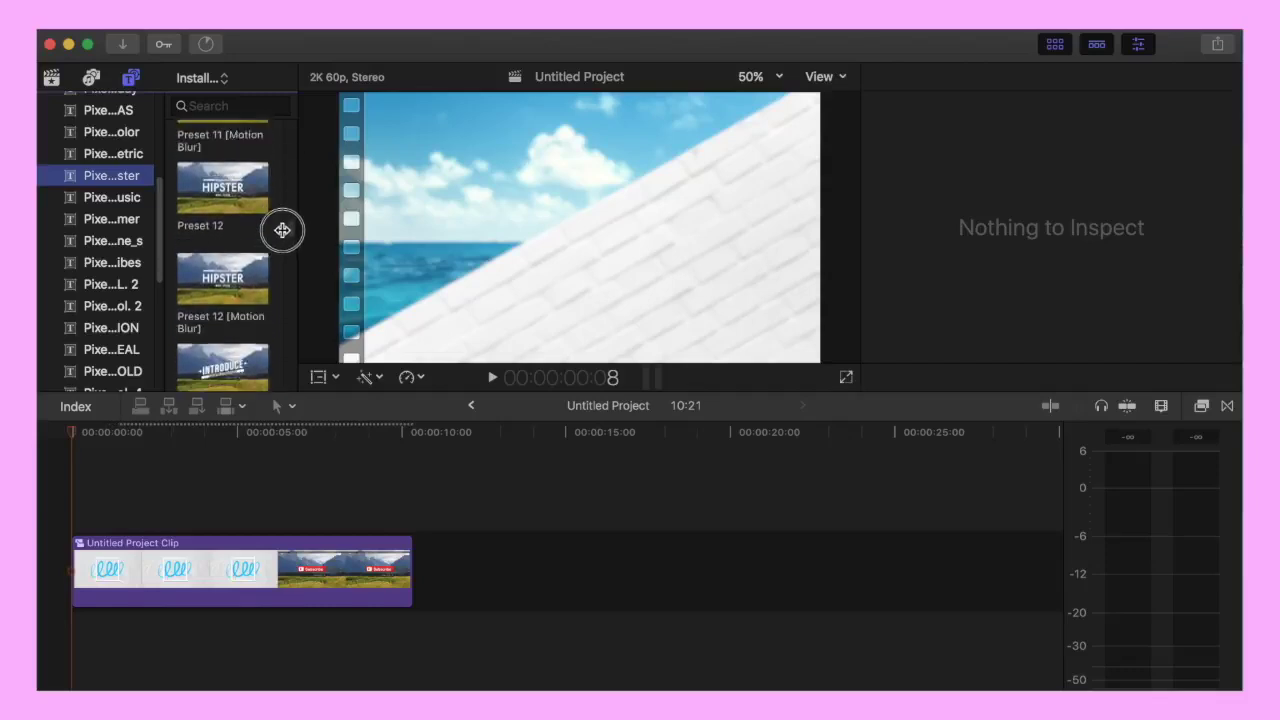
{"action": "scroll", "coordinate": [282, 230], "scroll_direction": "down", "scroll_amount": 5}
{"action": "scroll", "coordinate": [280, 222], "scroll_direction": "up", "scroll_amount": 6}
{"action": "scroll", "coordinate": [280, 222], "scroll_direction": "down", "scroll_amount": 4}
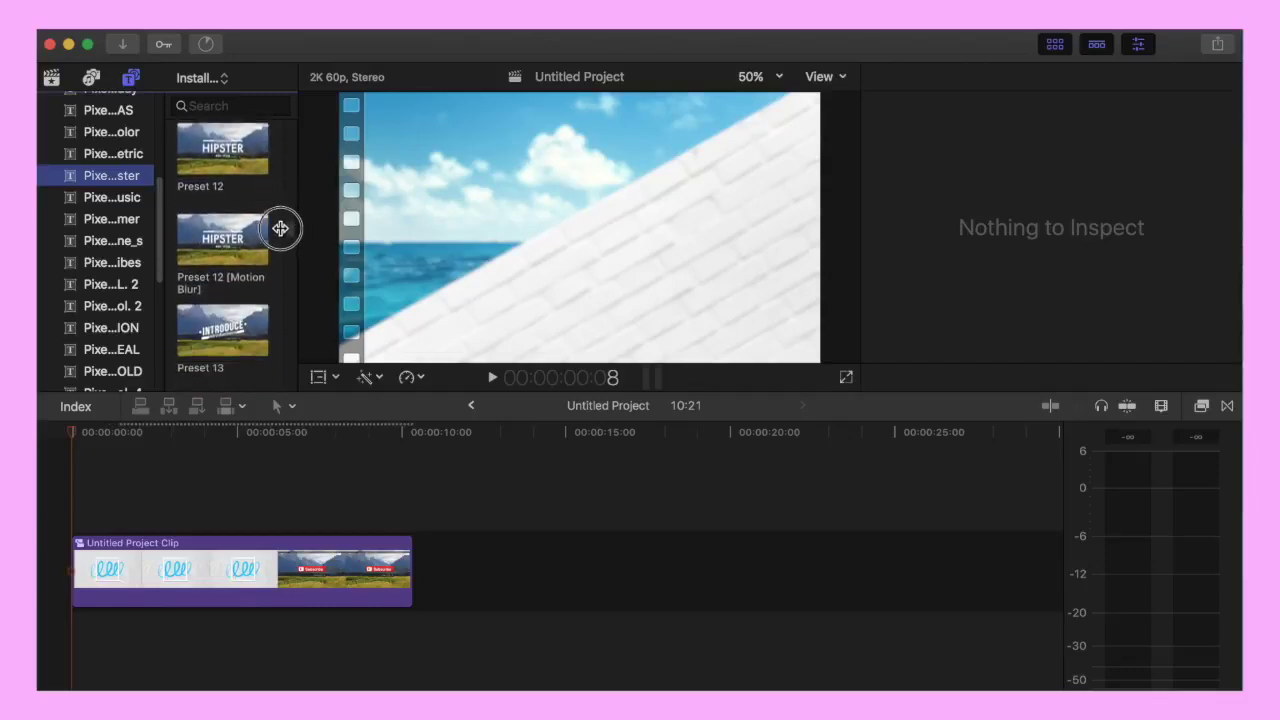
{"action": "scroll", "coordinate": [280, 231], "scroll_direction": "up", "scroll_amount": 2}
{"action": "left_click_drag", "start_coordinate": [265, 240], "coordinate": [70, 519]}
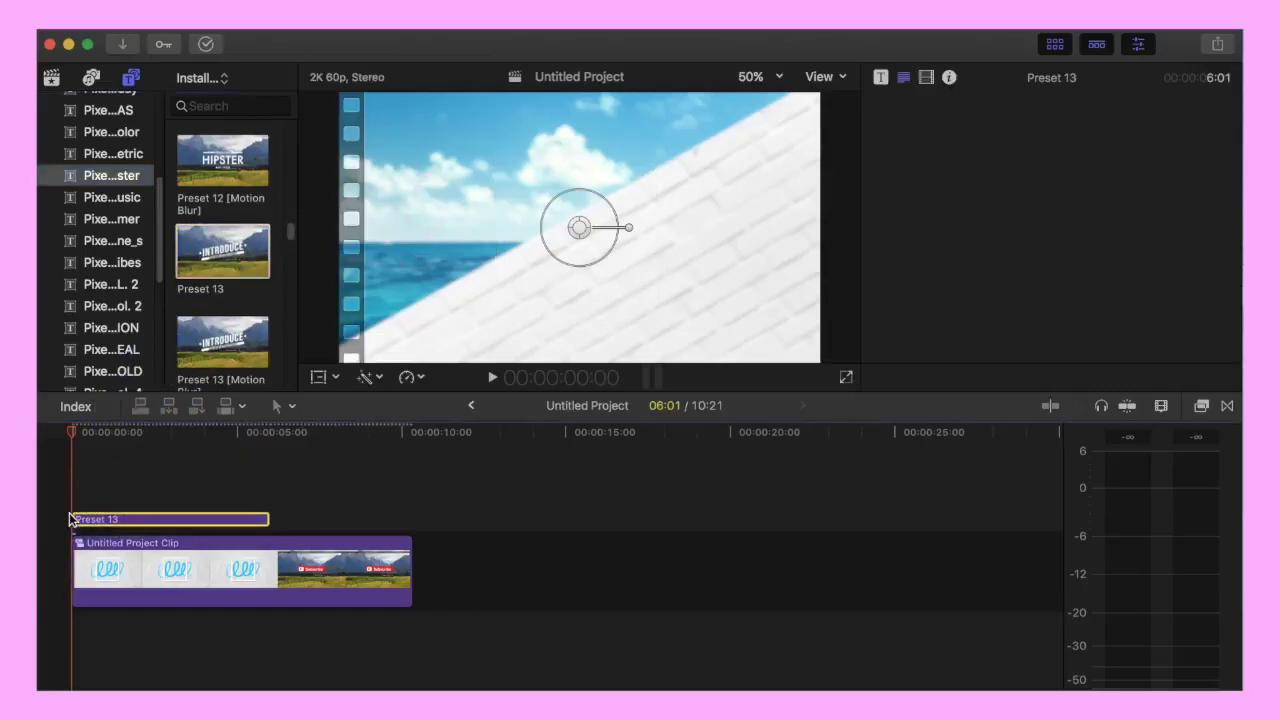
Position the playhead at 1:47 and enlarge the Preset 13 title to a scale of 0.11
{"action": "key", "text": "super+equal"}
{"action": "key", "text": "super+equal"}
{"action": "left_click", "coordinate": [85, 433]}
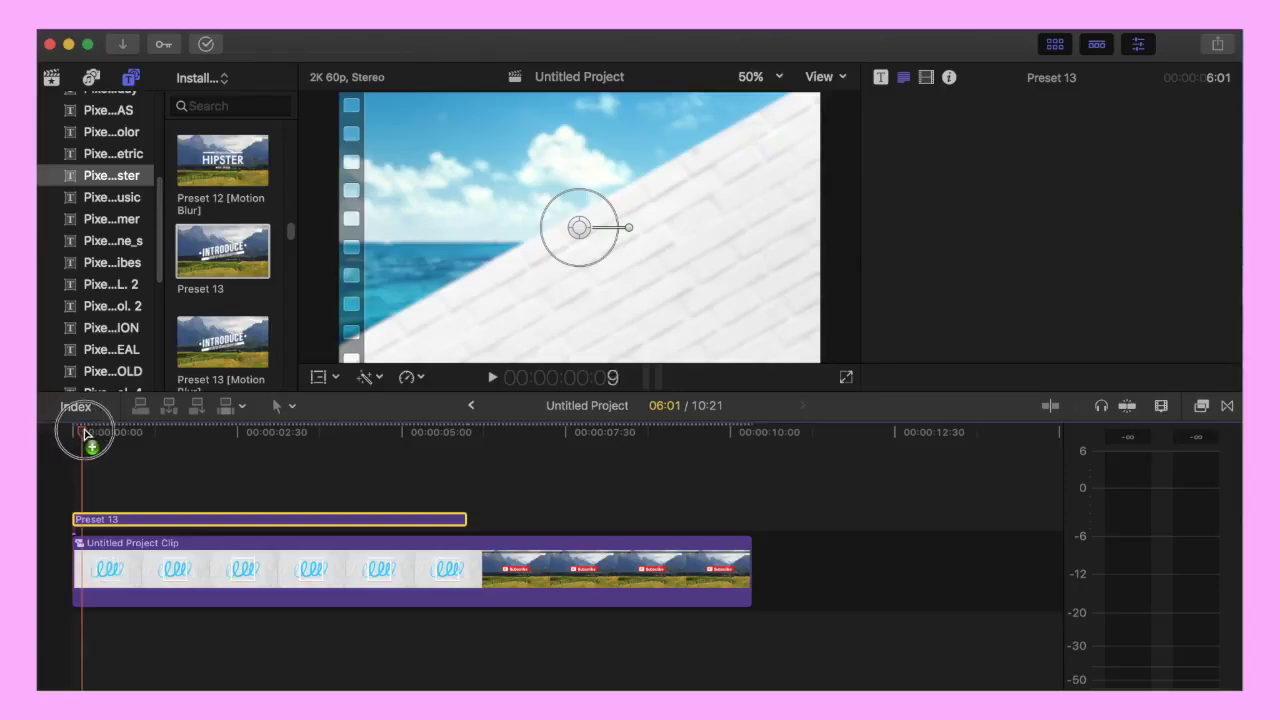
{"action": "left_click_drag", "start_coordinate": [85, 433], "coordinate": [189, 449]}
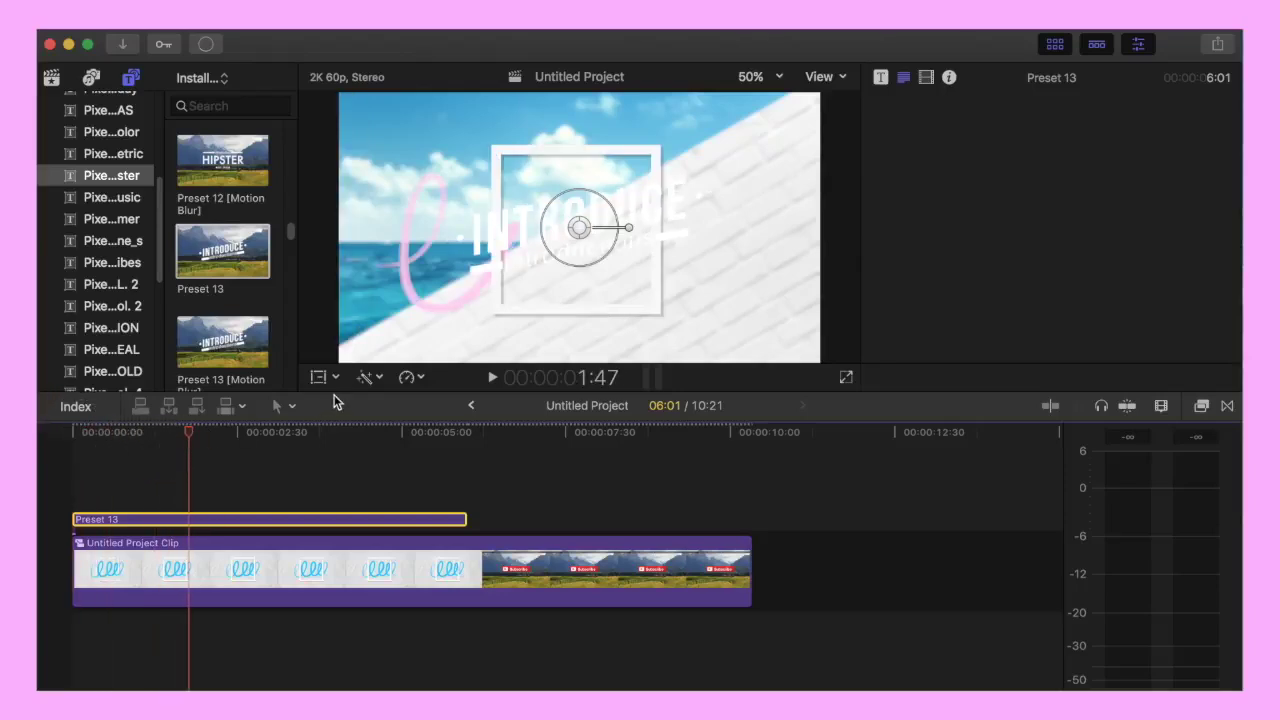
{"action": "left_click_drag", "start_coordinate": [545, 247], "coordinate": [531, 255]}
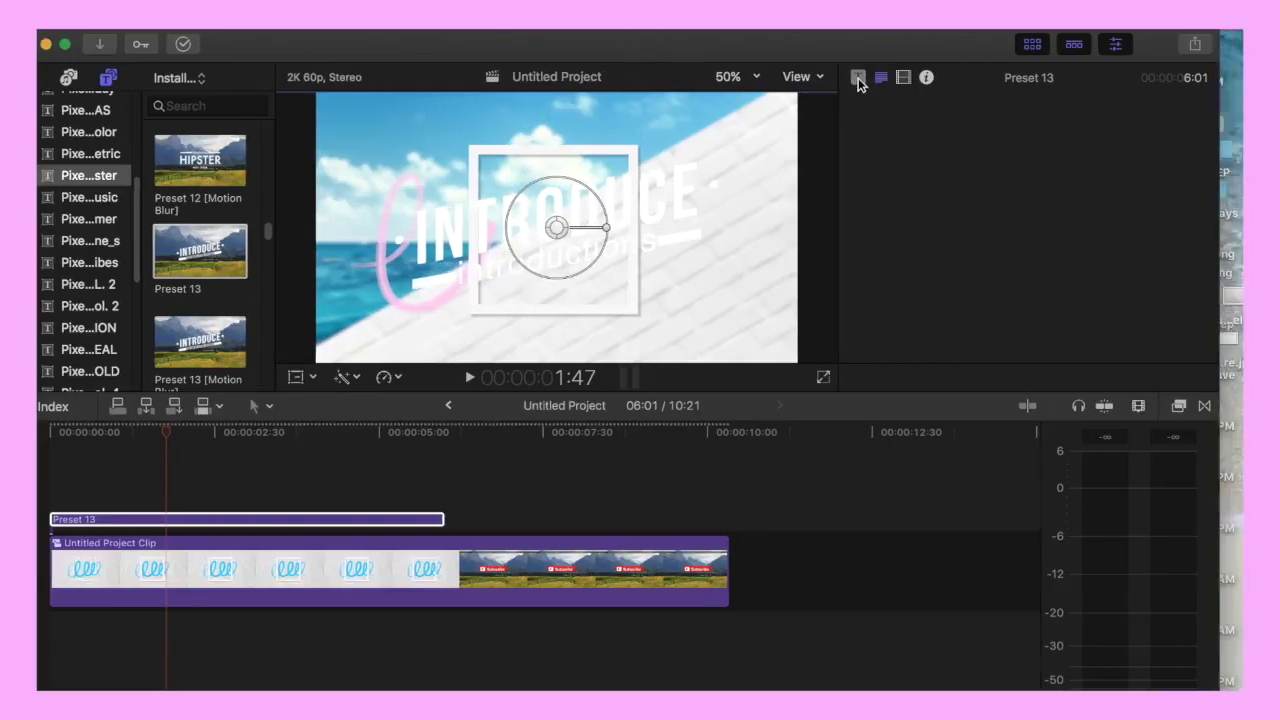
Make the title editable and give it a drop shadow with 83.85% opacity, 6.0 blur and 14.0 distance
{"action": "left_click", "coordinate": [857, 78]}
{"action": "left_click", "coordinate": [1113, 132]}
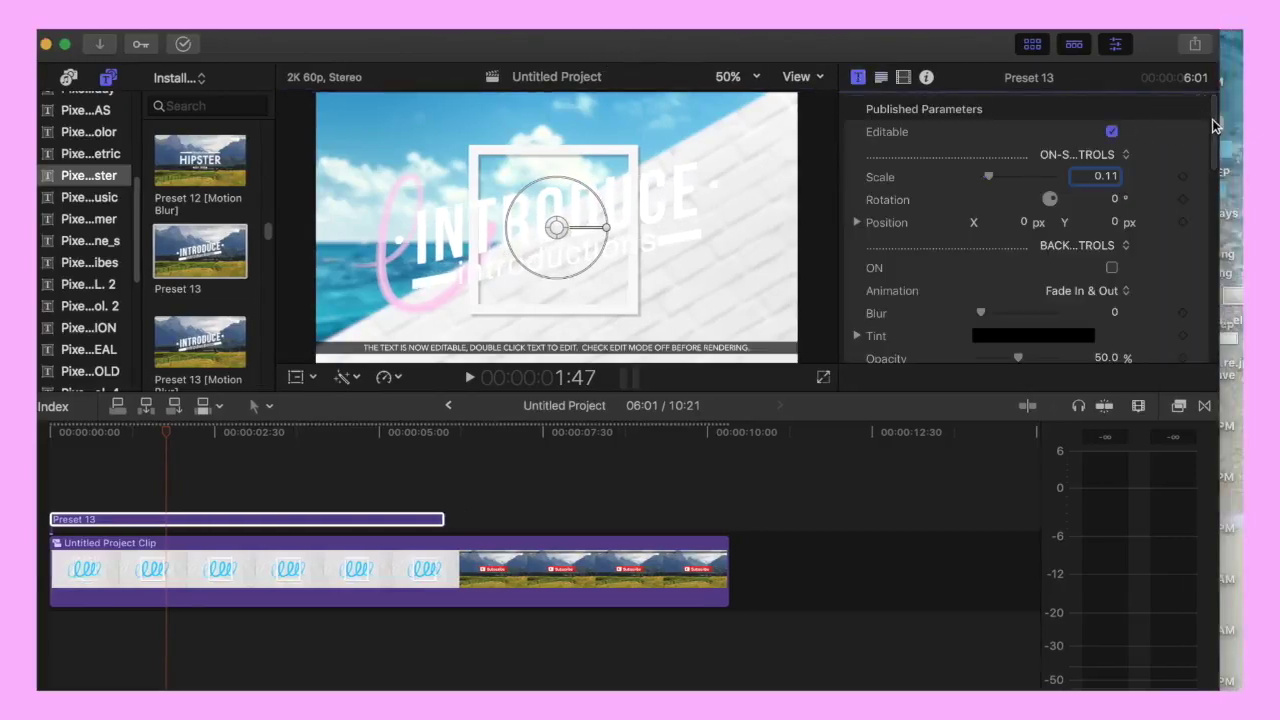
{"action": "left_click_drag", "start_coordinate": [1210, 132], "coordinate": [1200, 357]}
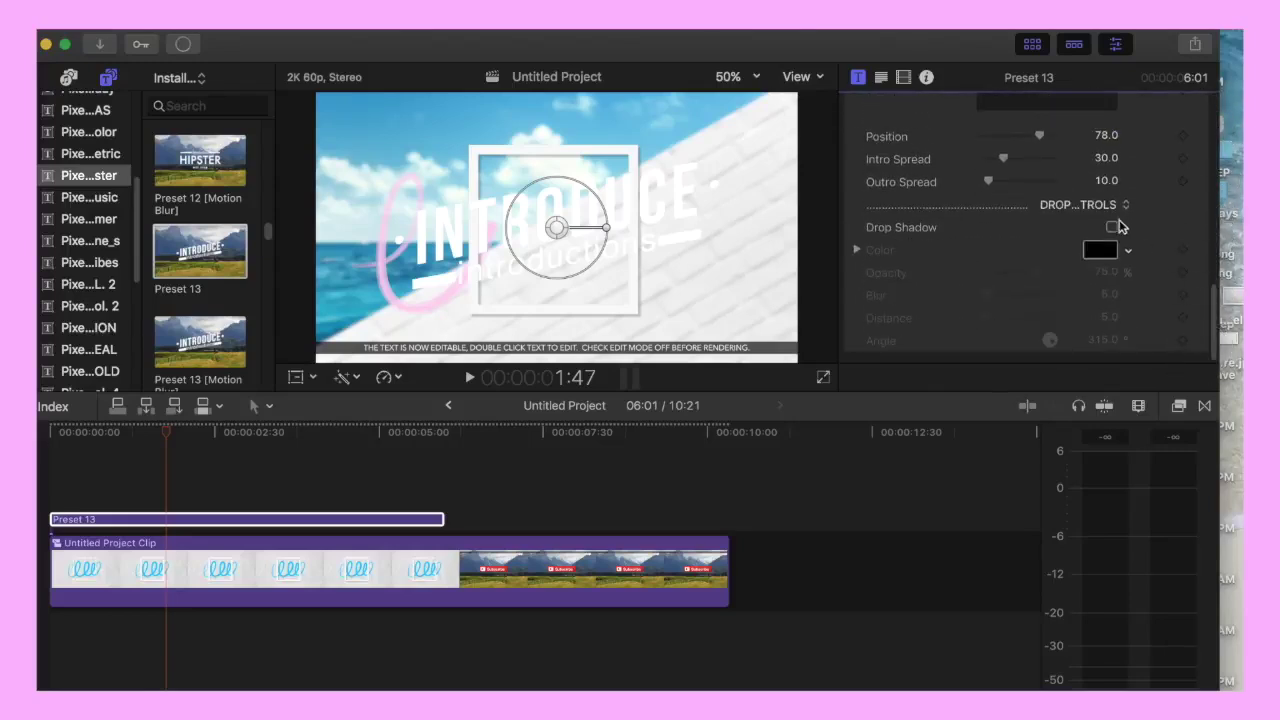
{"action": "left_click", "coordinate": [1112, 227]}
{"action": "left_click_drag", "start_coordinate": [1036, 272], "coordinate": [986, 298]}
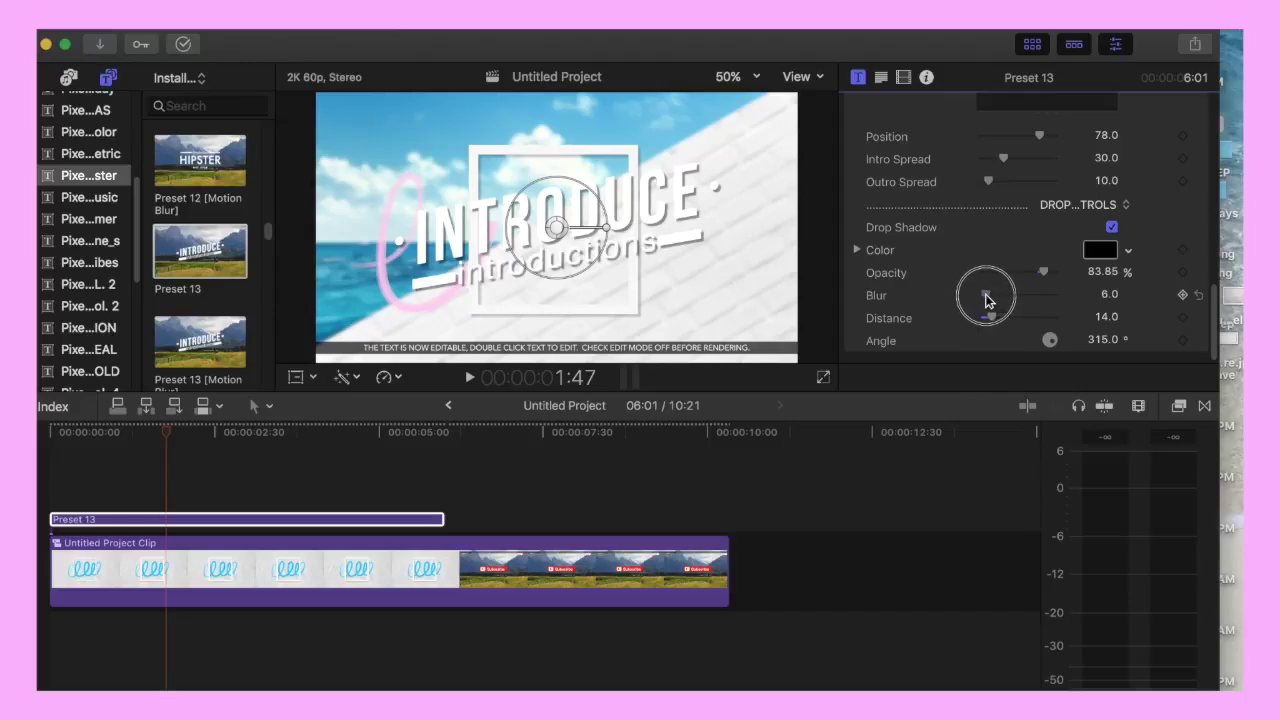
Replace the title's main text with "iEditingX"
{"action": "left_click_drag", "start_coordinate": [1214, 290], "coordinate": [1191, 206]}
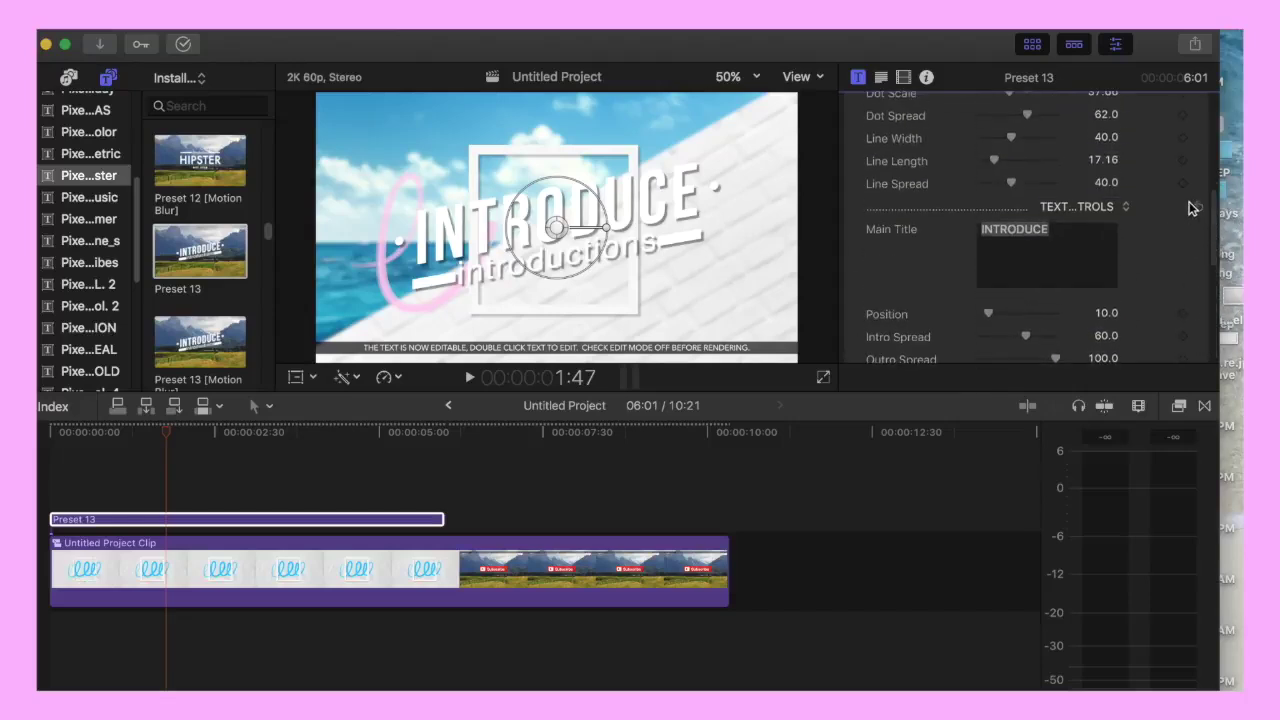
{"action": "double_click", "coordinate": [1003, 238]}
{"action": "type", "text": "iedi"}
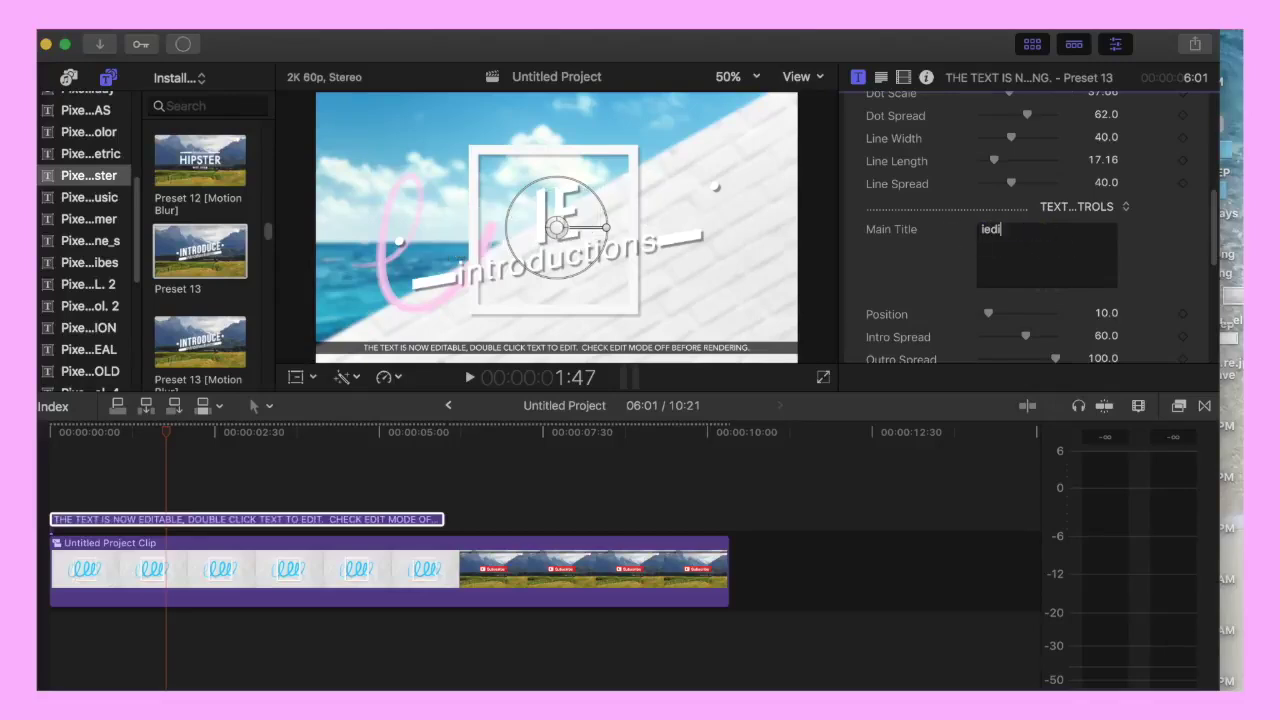
{"action": "key", "text": "BackSpace"}
{"action": "key", "text": "BackSpace"}
{"action": "key", "text": "BackSpace"}
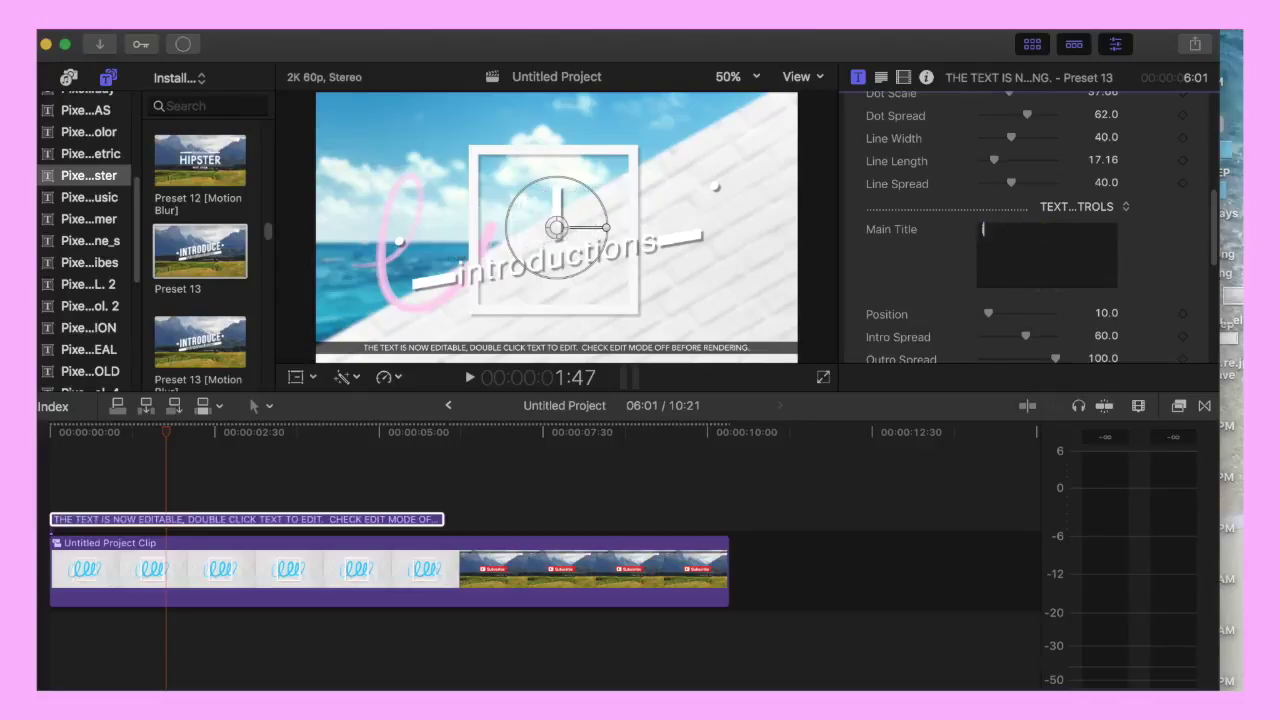
{"action": "type", "text": "iEditingX"}
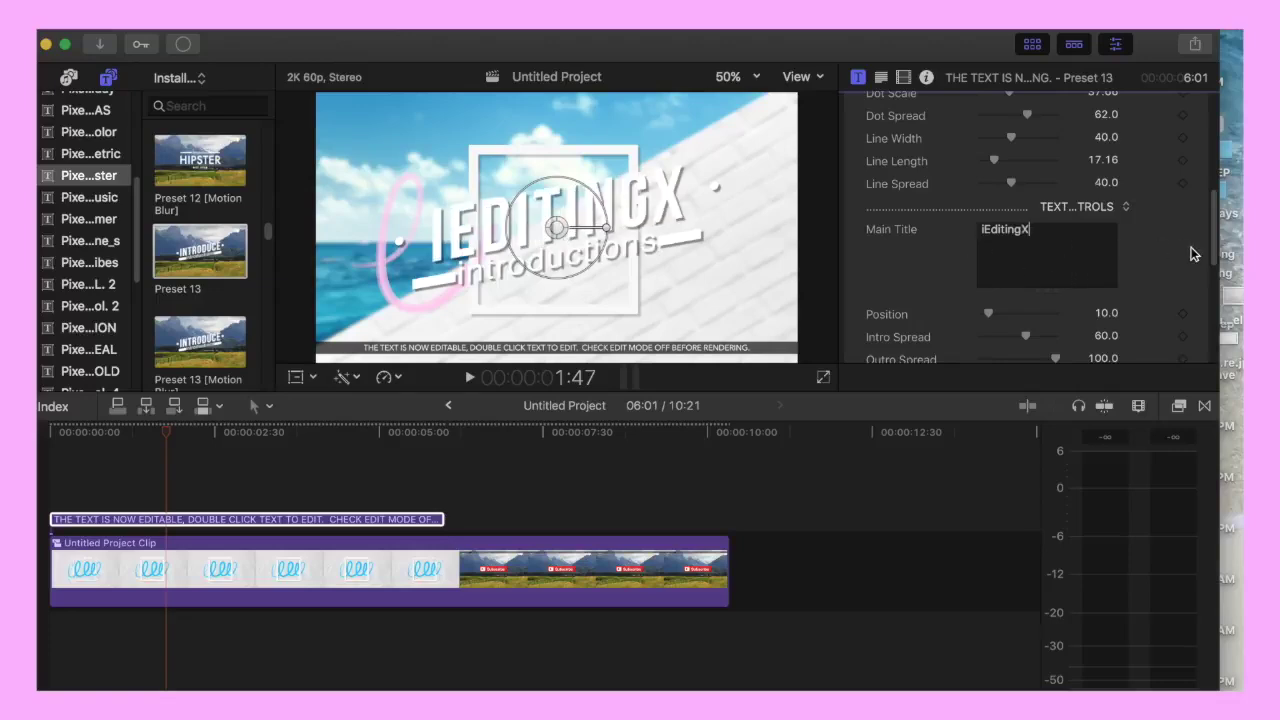
Replace the title's subtitle with "editing channel"
{"action": "key", "text": "Tab"}
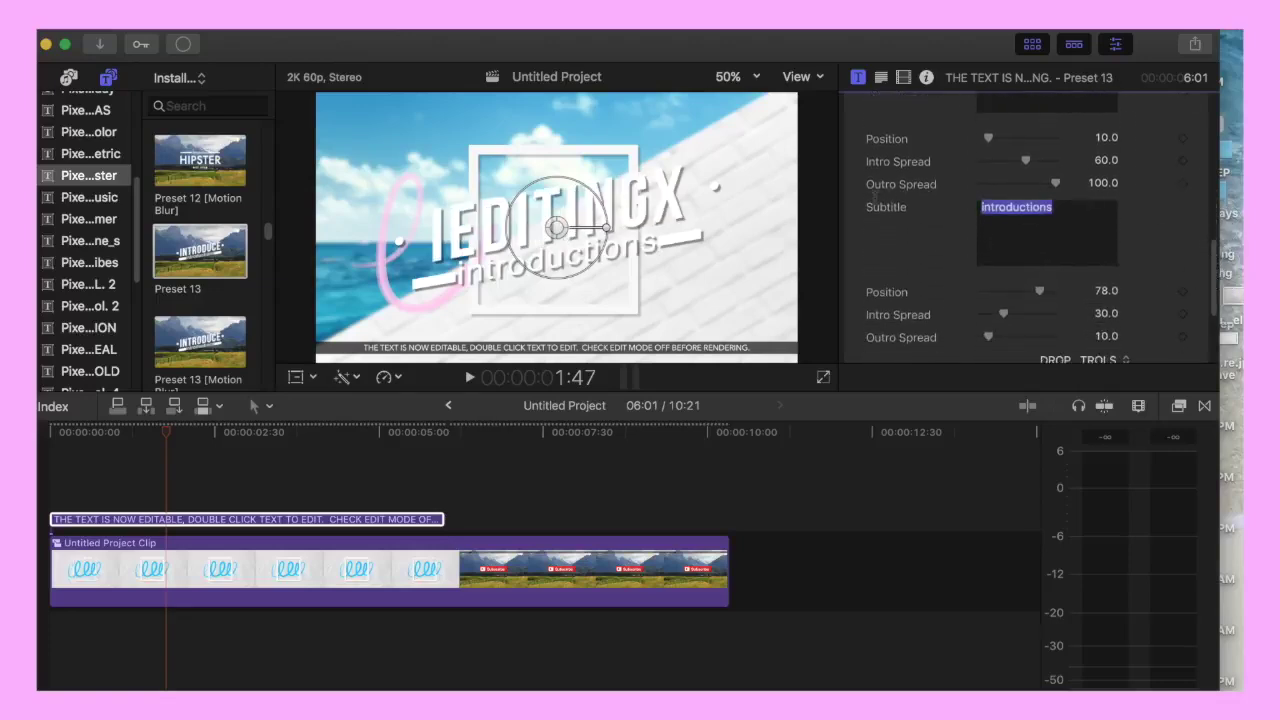
{"action": "type", "text": "editing "}
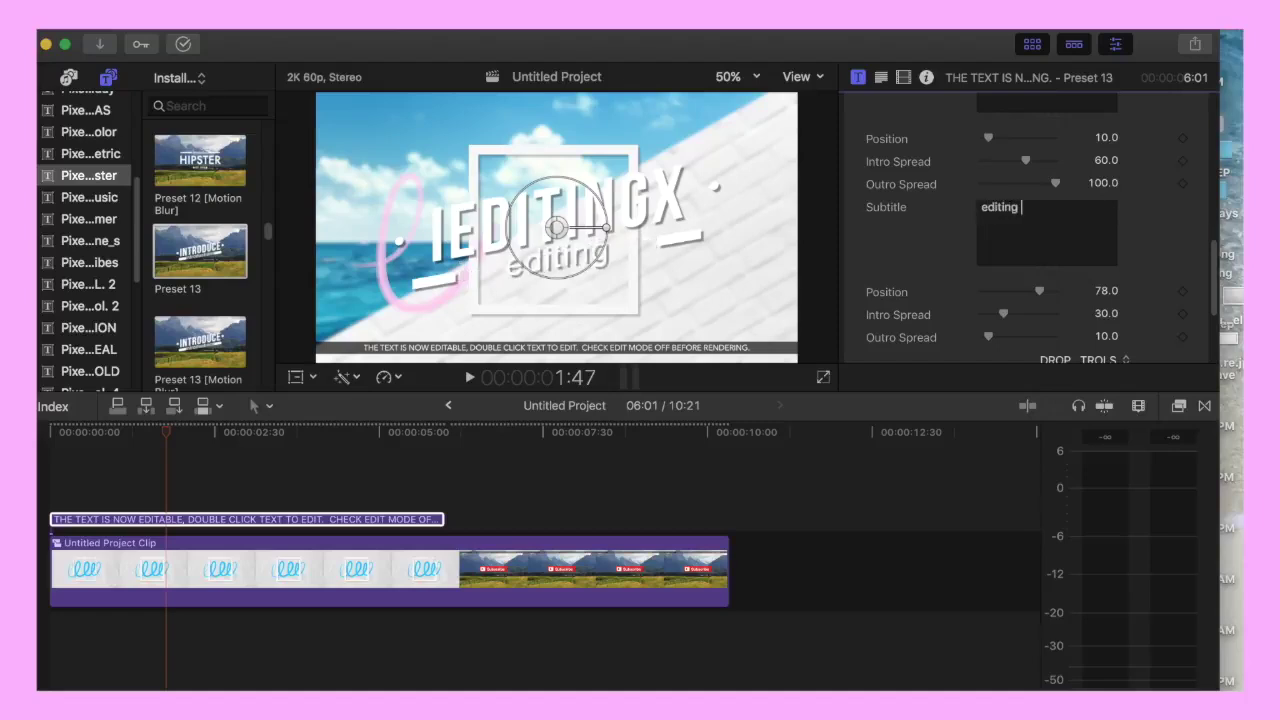
{"action": "type", "text": "channel"}
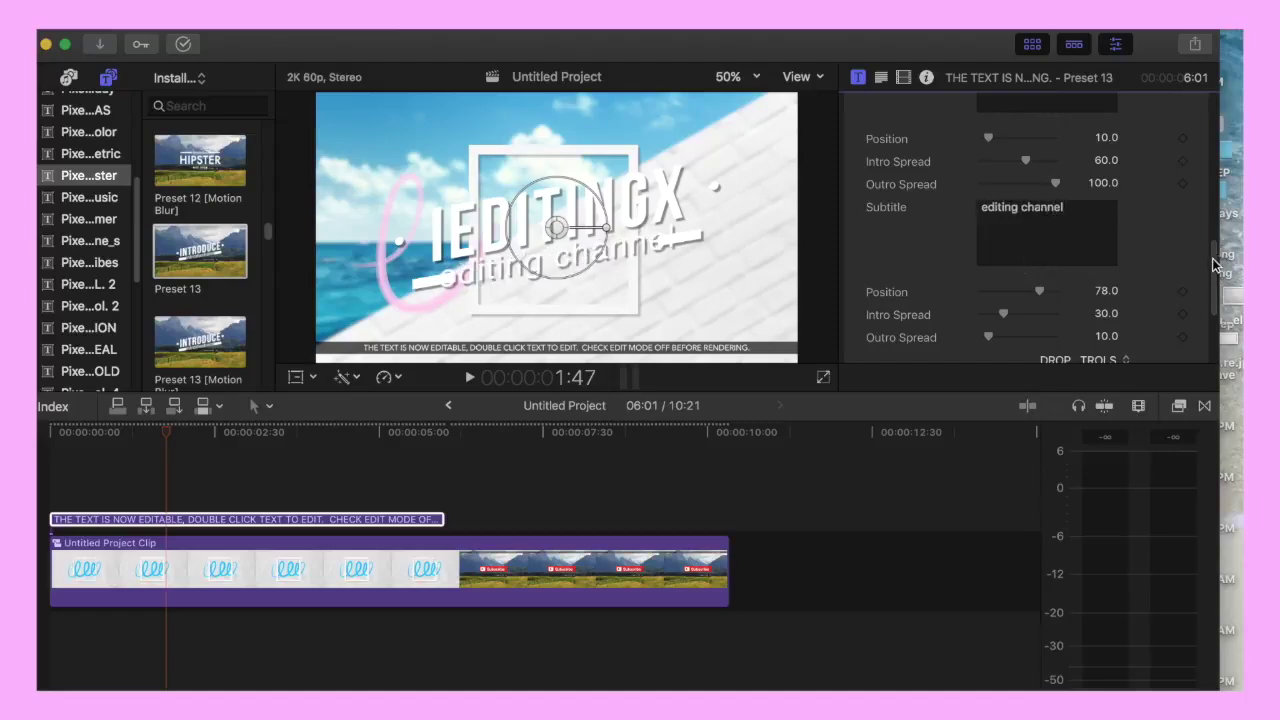
Set the title's line length to 15.32, line spread to 47.85 and drop shadow opacity to 77%
{"action": "scroll", "coordinate": [1213, 265], "scroll_direction": "up", "scroll_amount": 10}
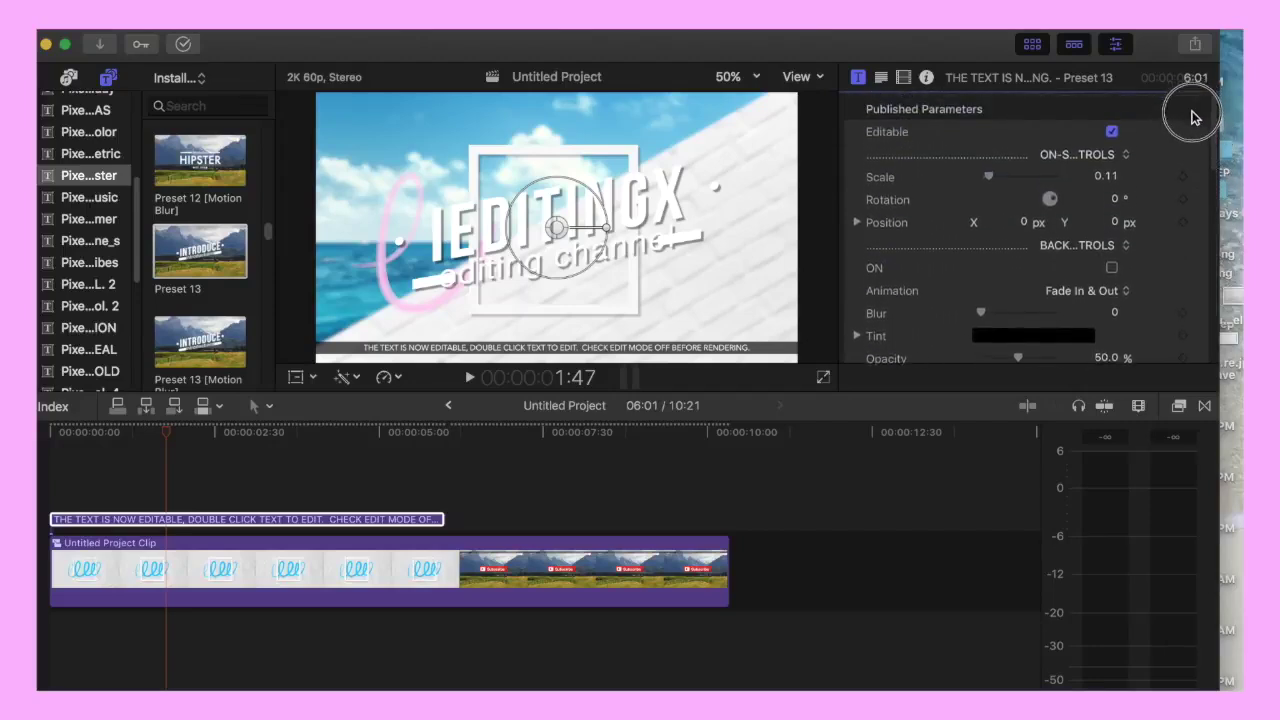
{"action": "scroll", "coordinate": [1198, 140], "scroll_direction": "down", "scroll_amount": 10}
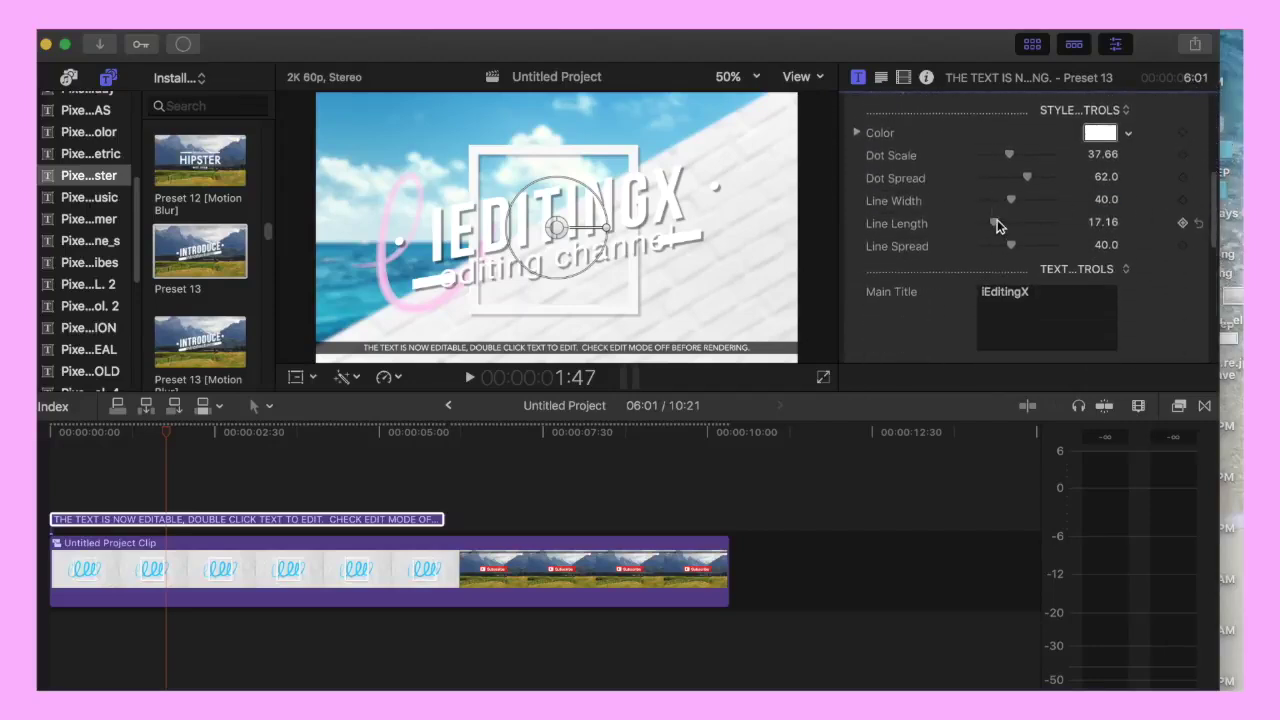
{"action": "left_click_drag", "start_coordinate": [997, 226], "coordinate": [1016, 250]}
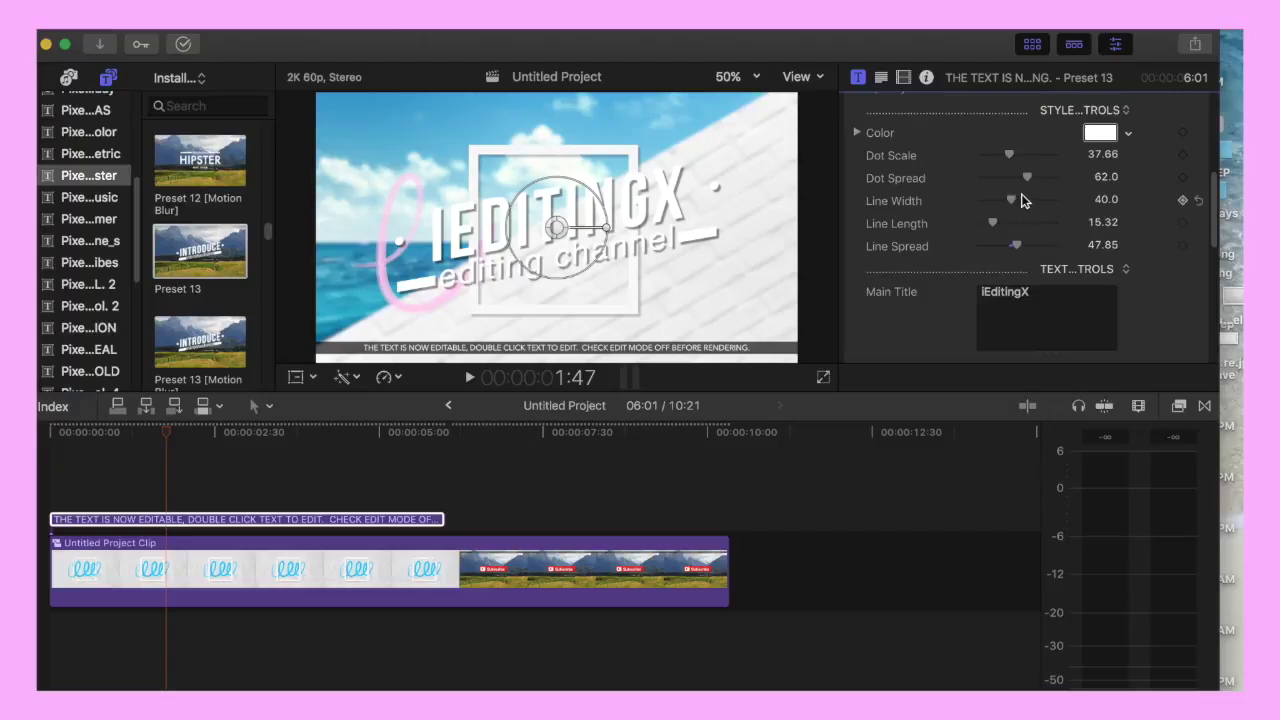
{"action": "left_click_drag", "start_coordinate": [1029, 186], "coordinate": [1027, 188]}
{"action": "scroll", "coordinate": [1211, 190], "scroll_direction": "down", "scroll_amount": 10}
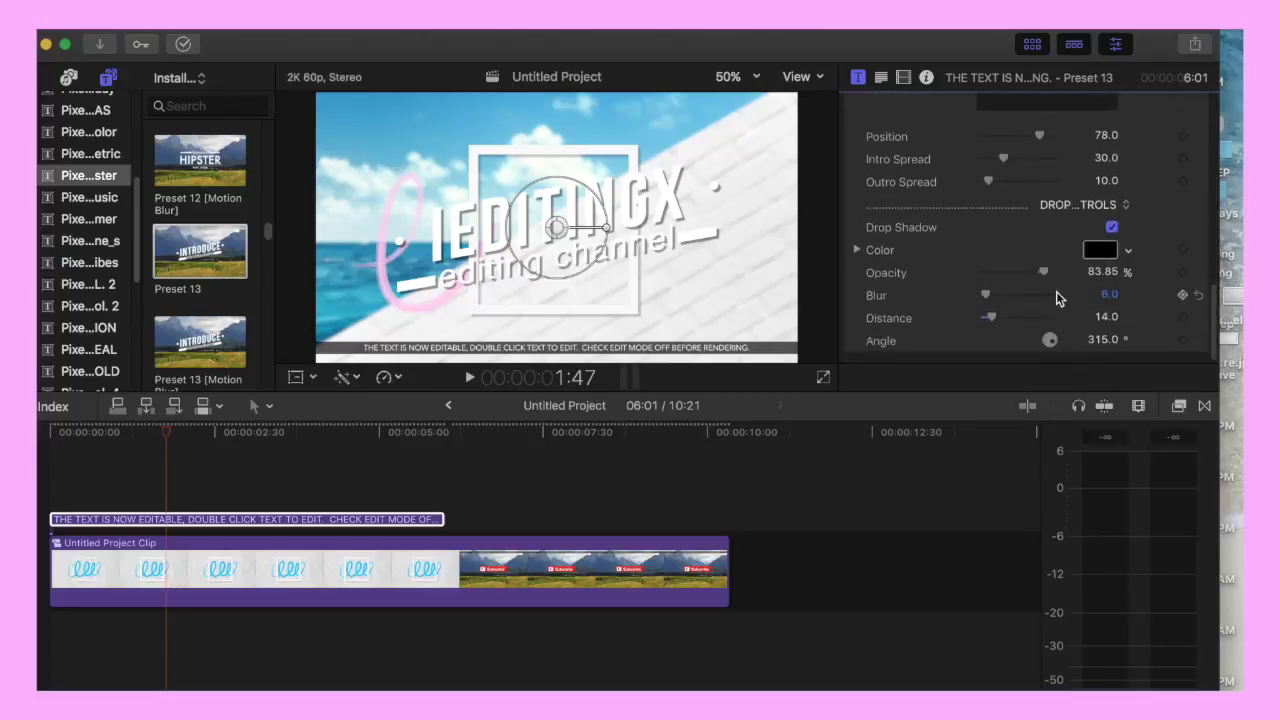
{"action": "left_click_drag", "start_coordinate": [1043, 276], "coordinate": [1041, 273]}
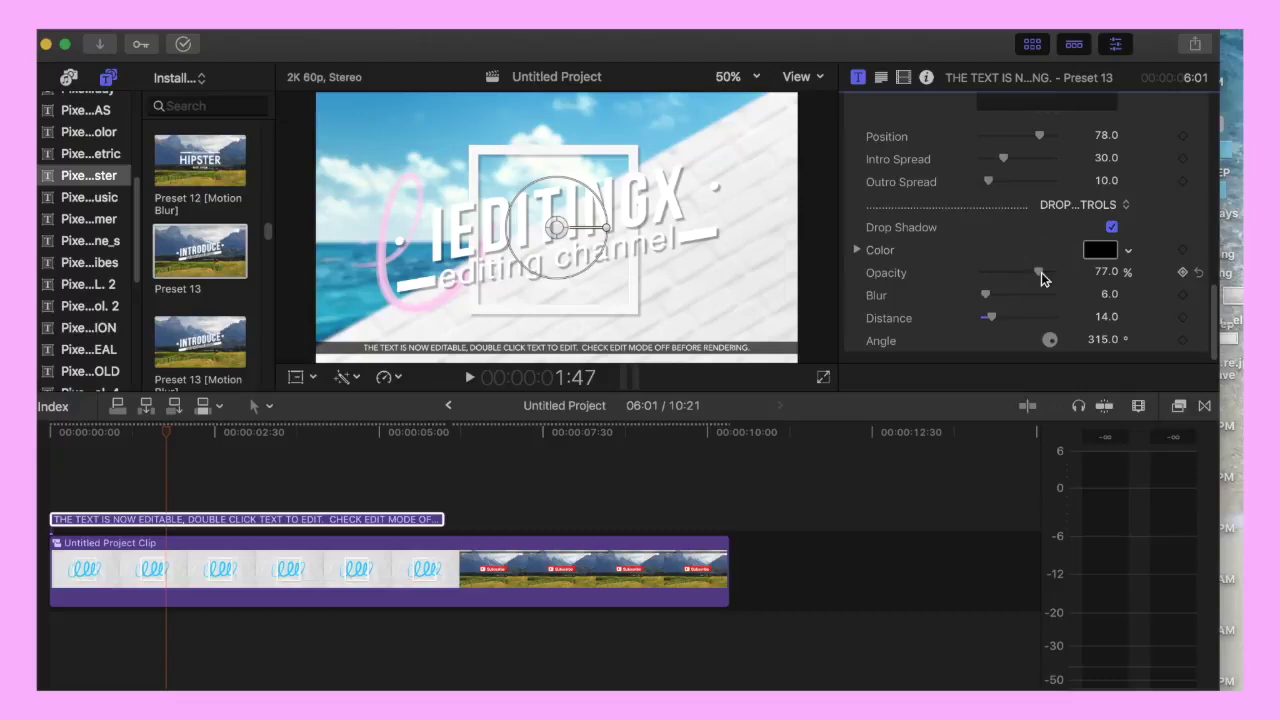
Play the titled sequence from the beginning of the timeline and stop at 5:12
{"action": "left_click_drag", "start_coordinate": [166, 432], "coordinate": [24, 430]}
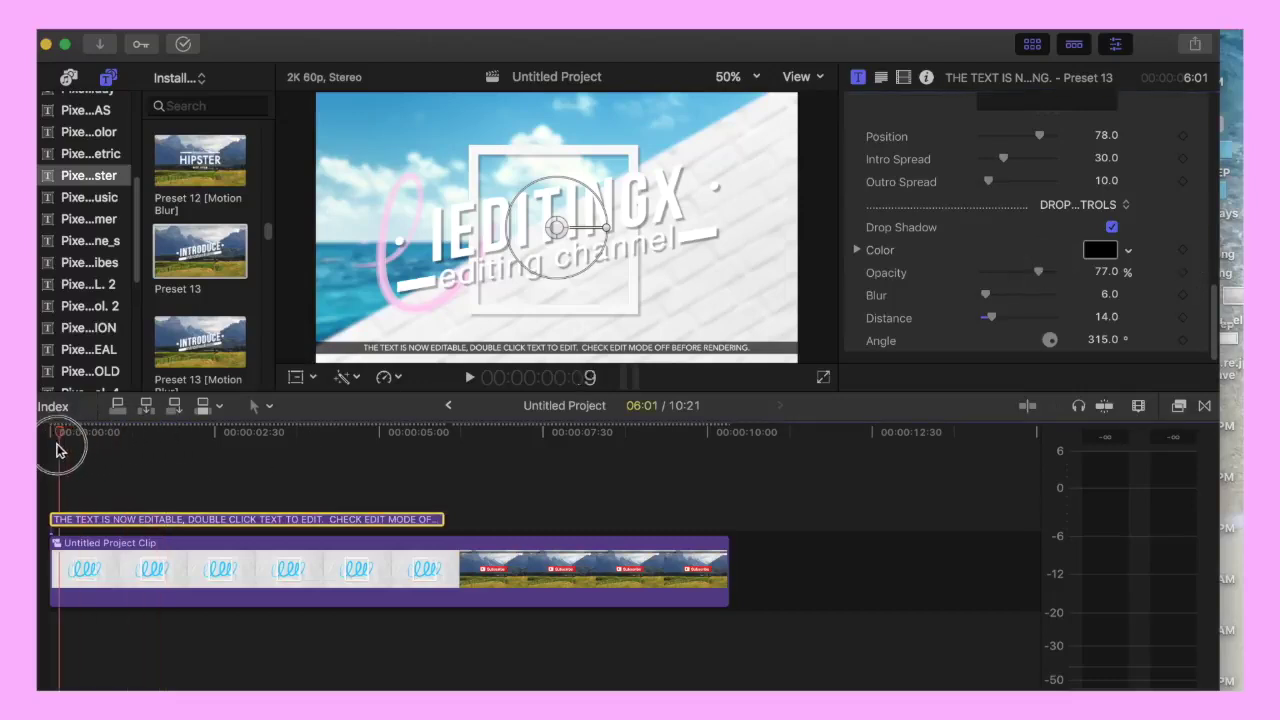
{"action": "left_click", "coordinate": [471, 384]}
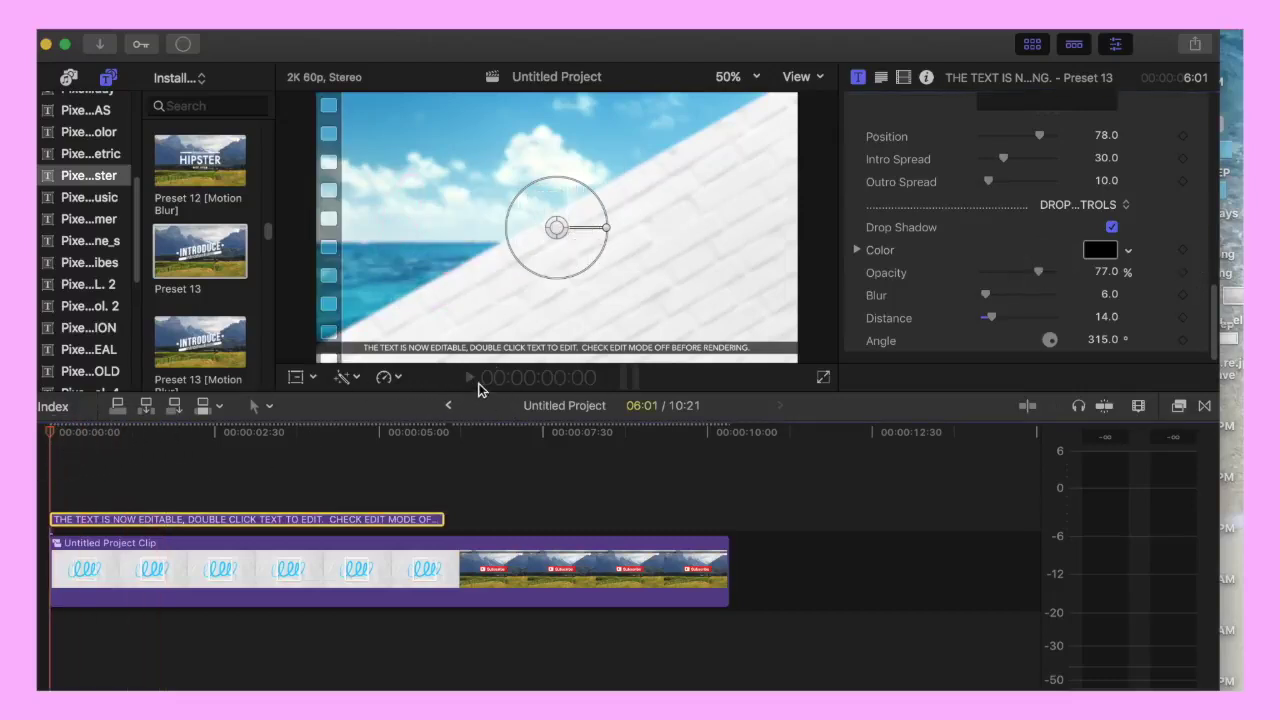
{"action": "left_click", "coordinate": [474, 385]}
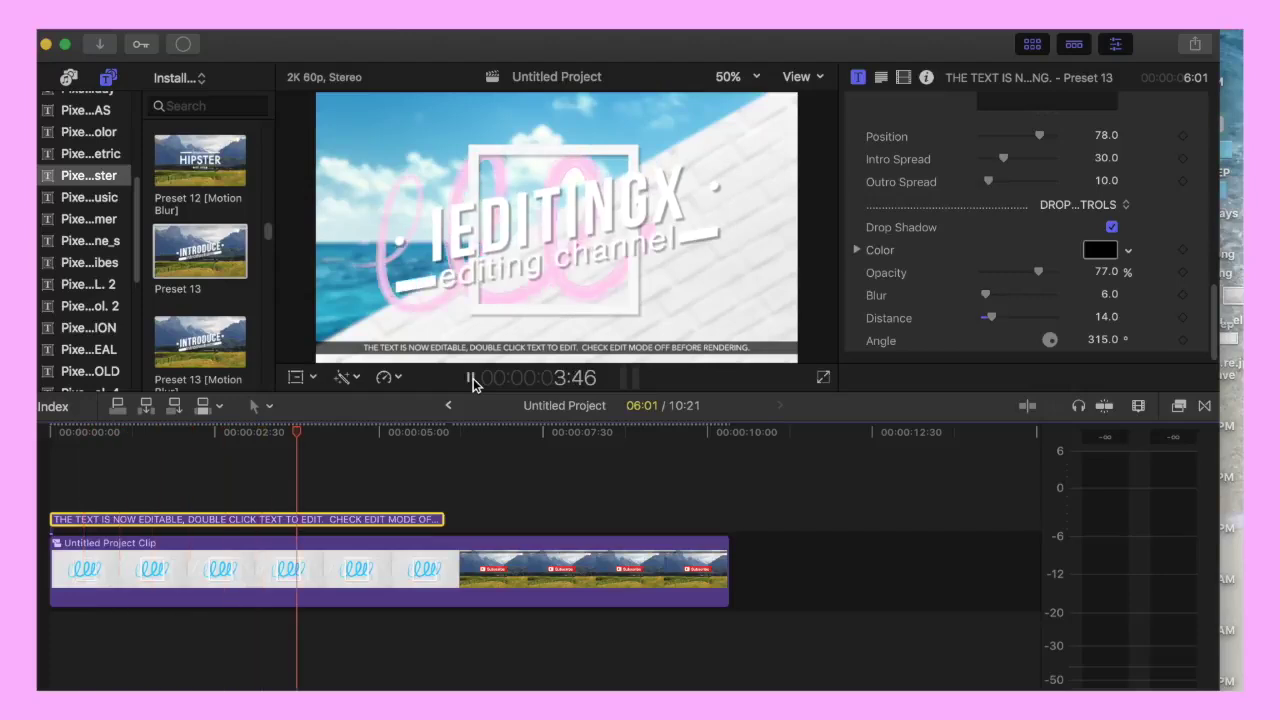
{"action": "left_click", "coordinate": [474, 380]}
Apply the Watercolor 3D style preset to the title's main text "iEditingX"
{"action": "left_click", "coordinate": [300, 514]}
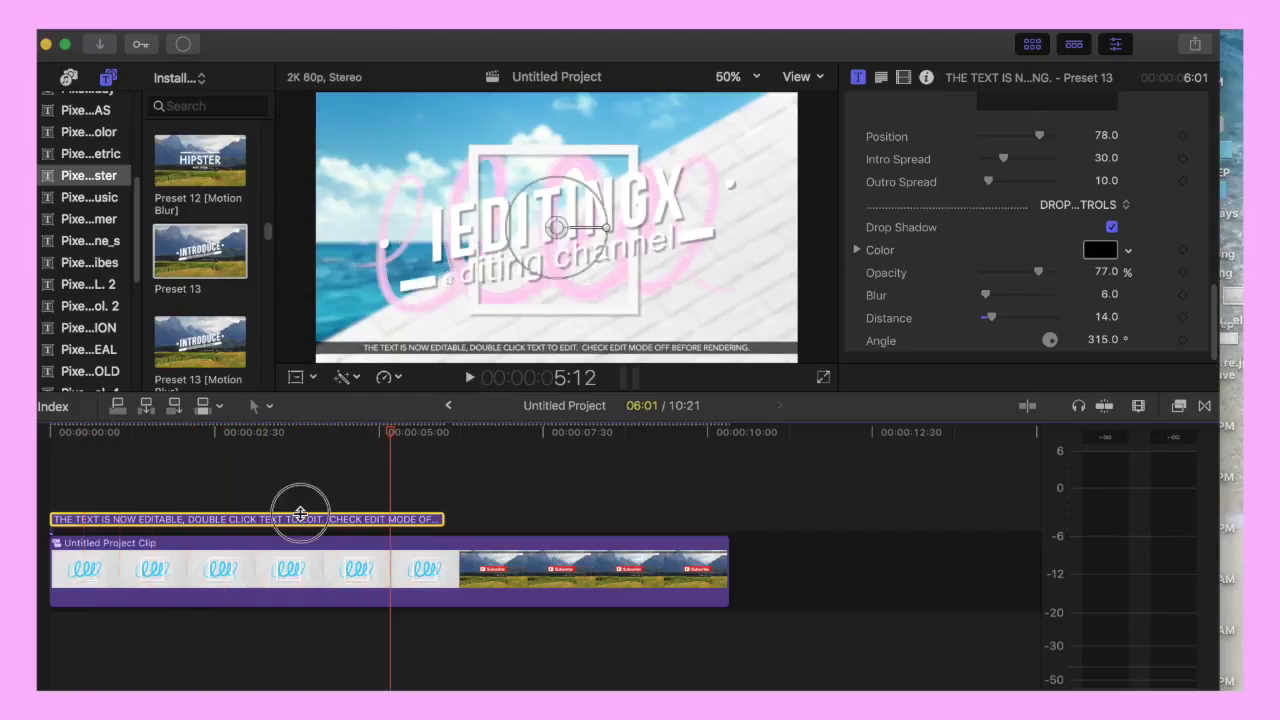
{"action": "left_click_drag", "start_coordinate": [1212, 300], "coordinate": [1187, 65]}
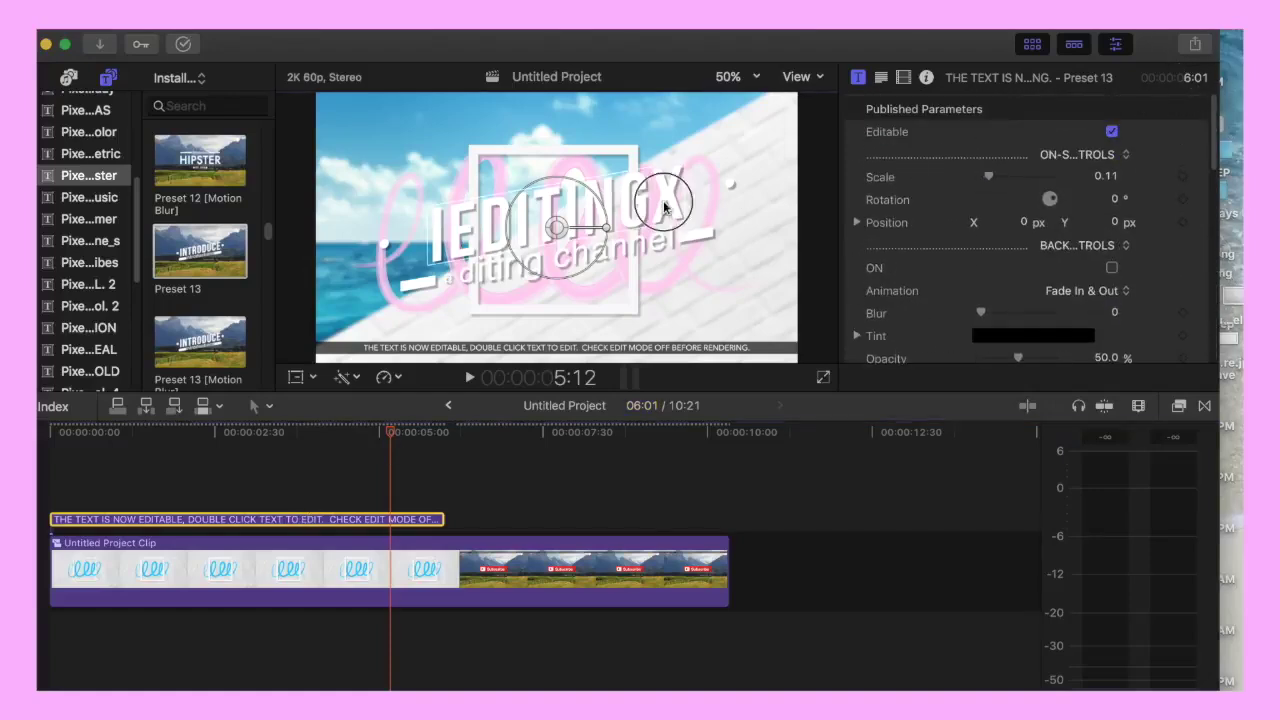
{"action": "left_click", "coordinate": [925, 118]}
{"action": "left_click", "coordinate": [882, 78]}
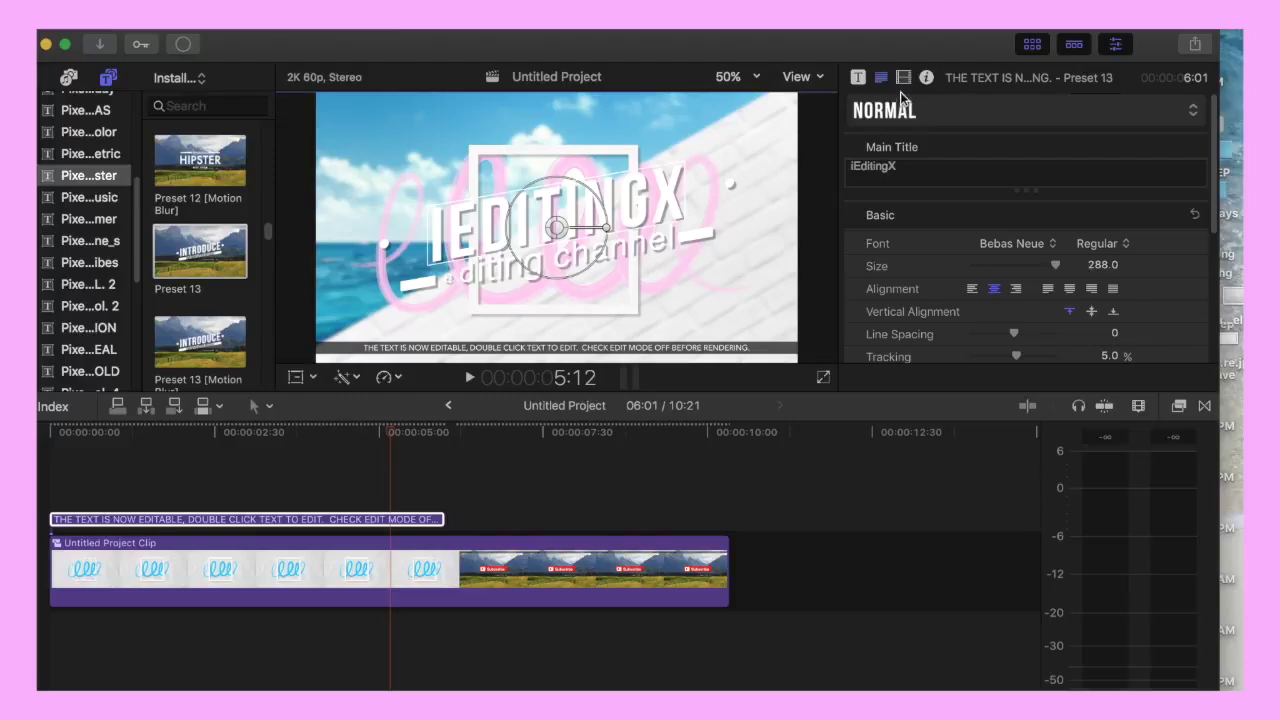
{"action": "left_click", "coordinate": [905, 105]}
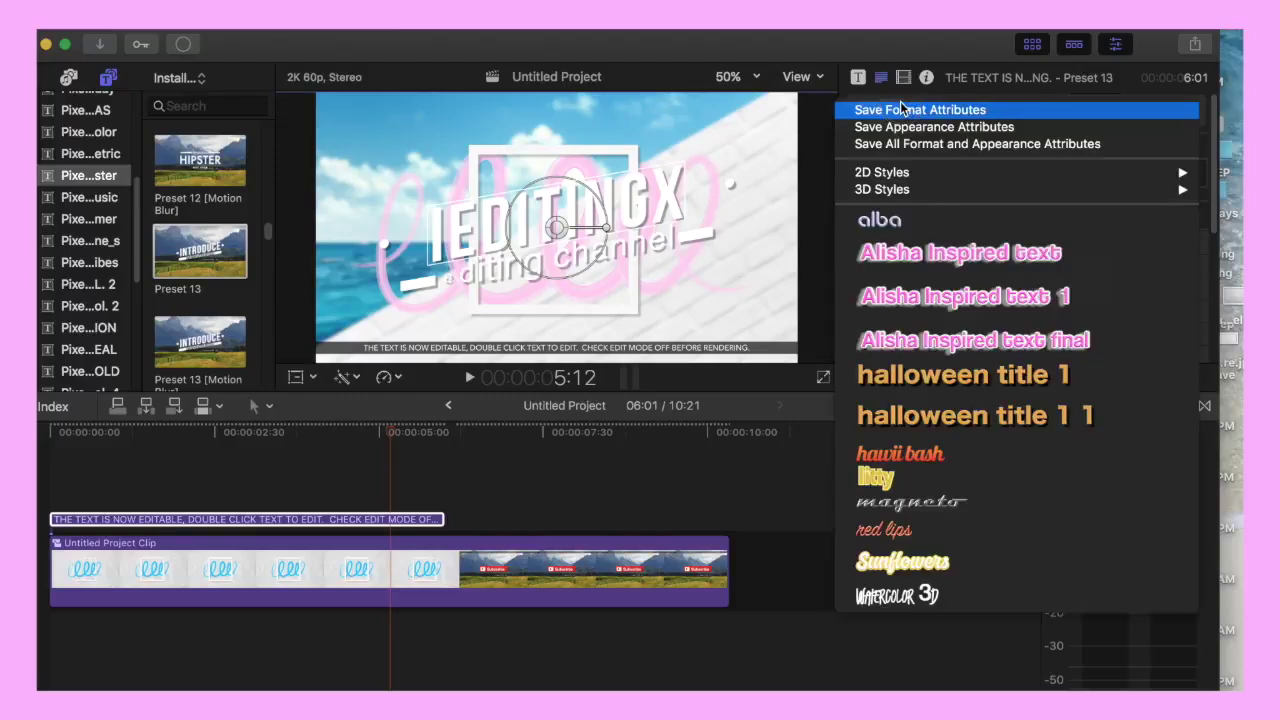
{"action": "left_click", "coordinate": [905, 597]}
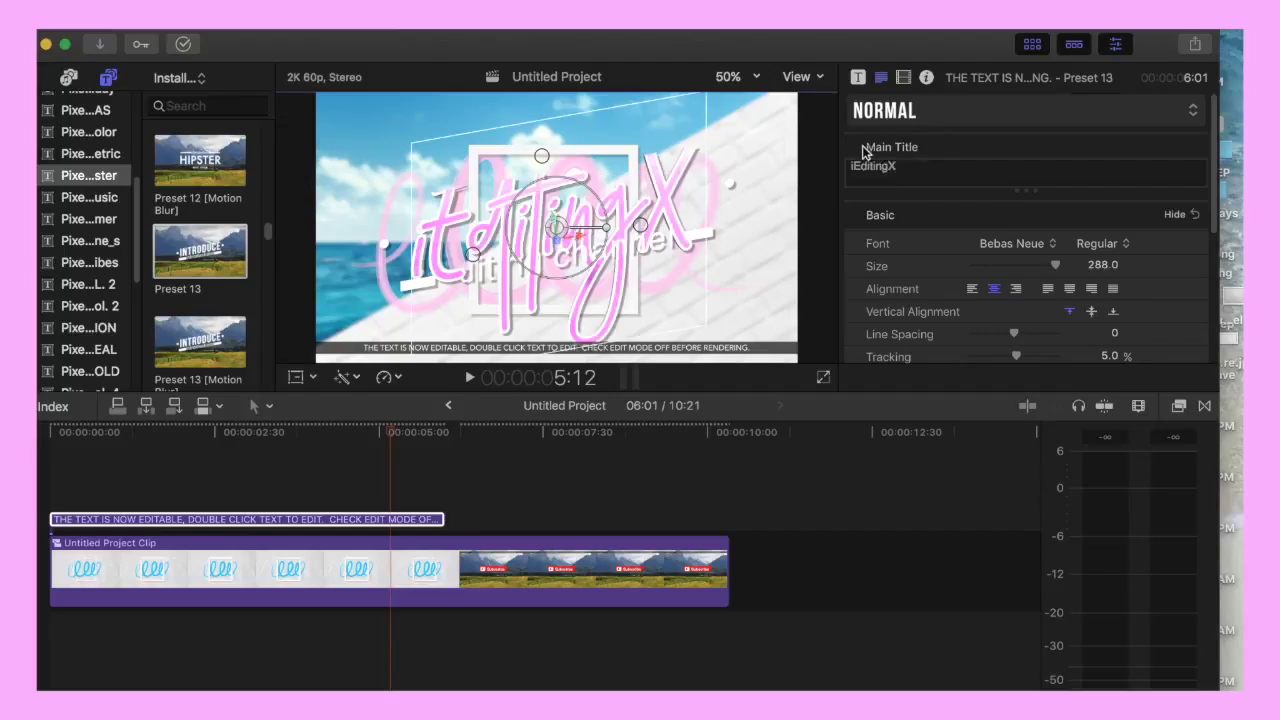
Apply the alba style preset to the title's main text
{"action": "left_click", "coordinate": [915, 112]}
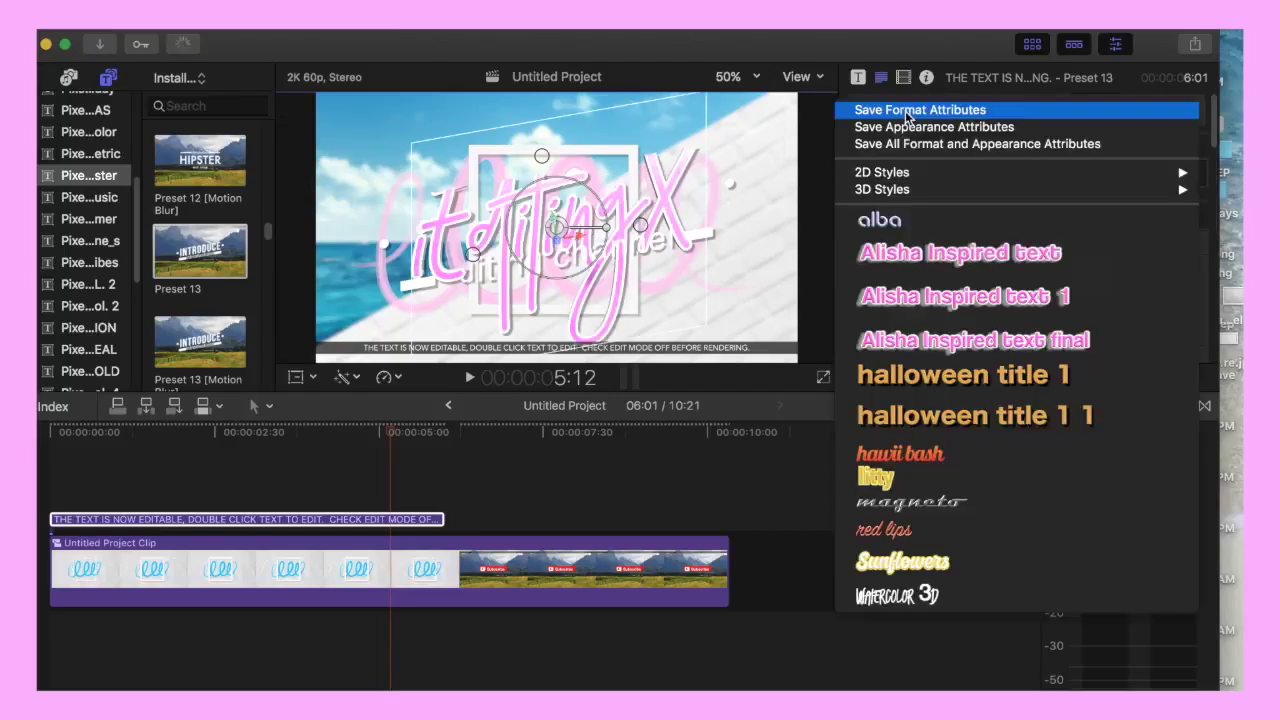
{"action": "left_click", "coordinate": [880, 218]}
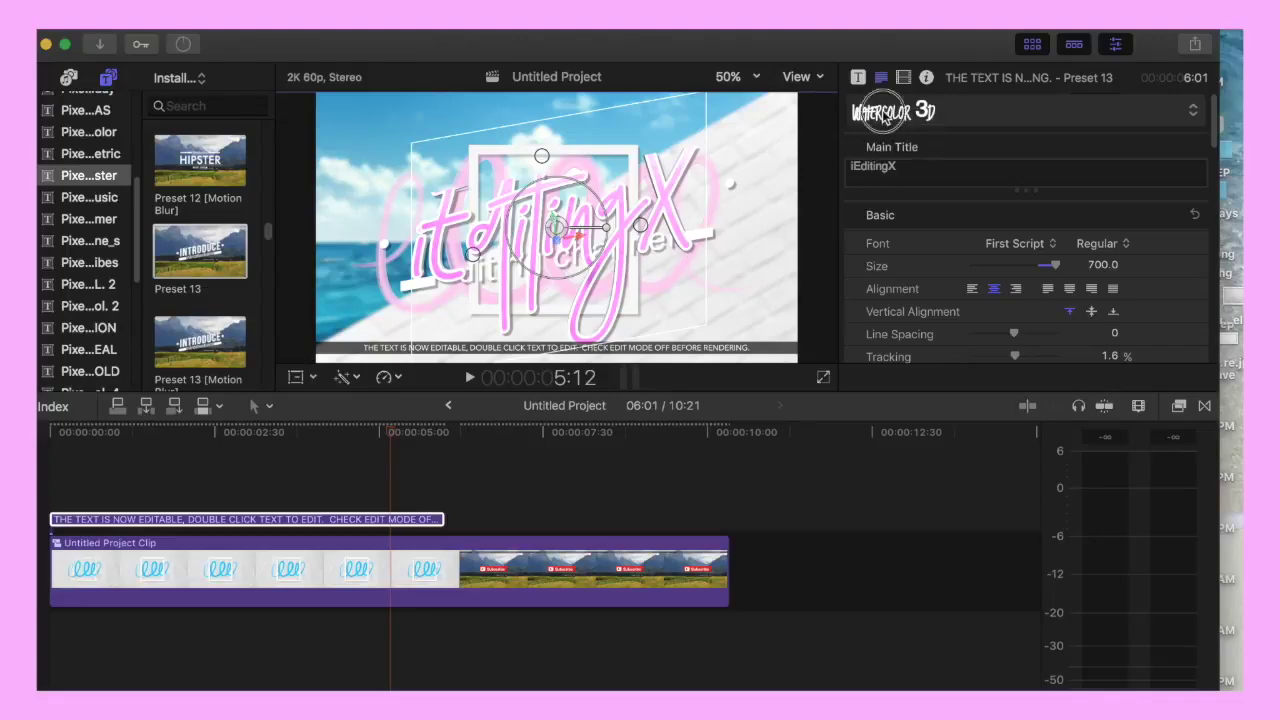
{"action": "left_click", "coordinate": [883, 113]}
{"action": "left_click", "coordinate": [867, 218]}
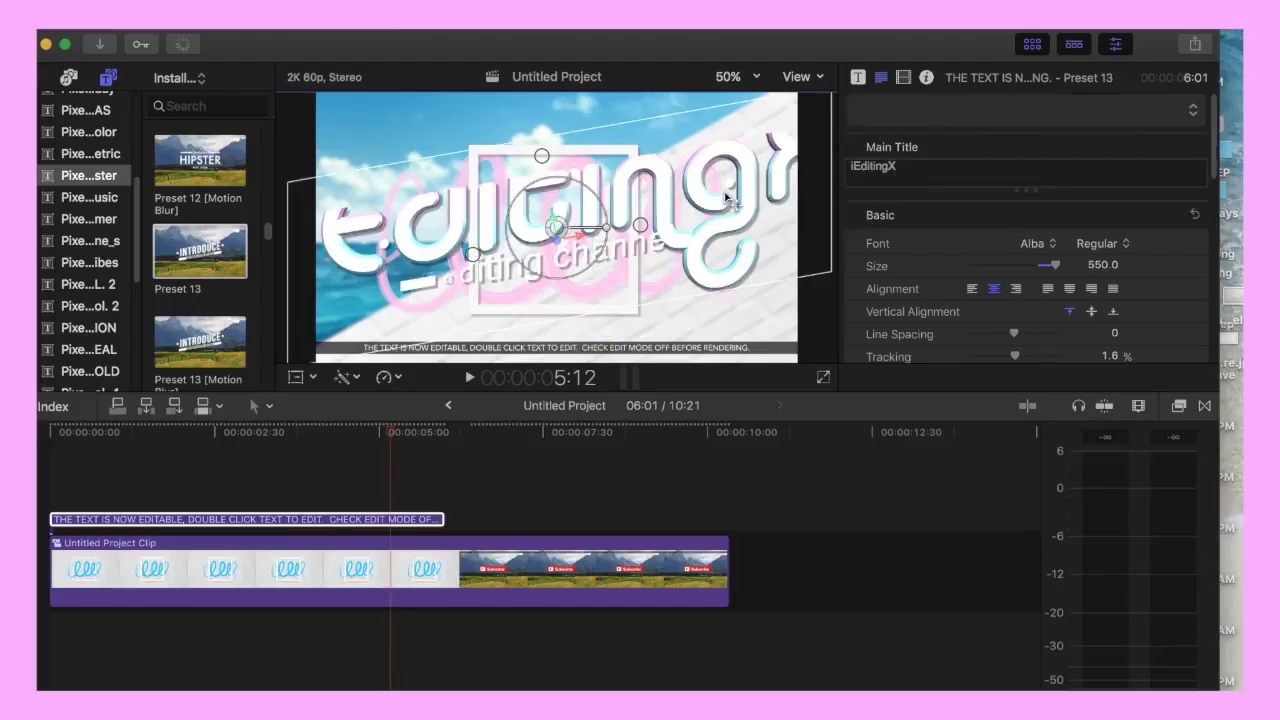
Set the main title's size to 276, nudge it slightly left, and keep Alba as its font
{"action": "mouse_move", "coordinate": [1055, 266]}
{"action": "left_mouse_down"}
{"action": "mouse_move", "coordinate": [1015, 268]}
{"action": "mouse_move", "coordinate": [1050, 266]}
{"action": "left_mouse_up"}
{"action": "left_click_drag", "start_coordinate": [558, 229], "coordinate": [553, 228]}
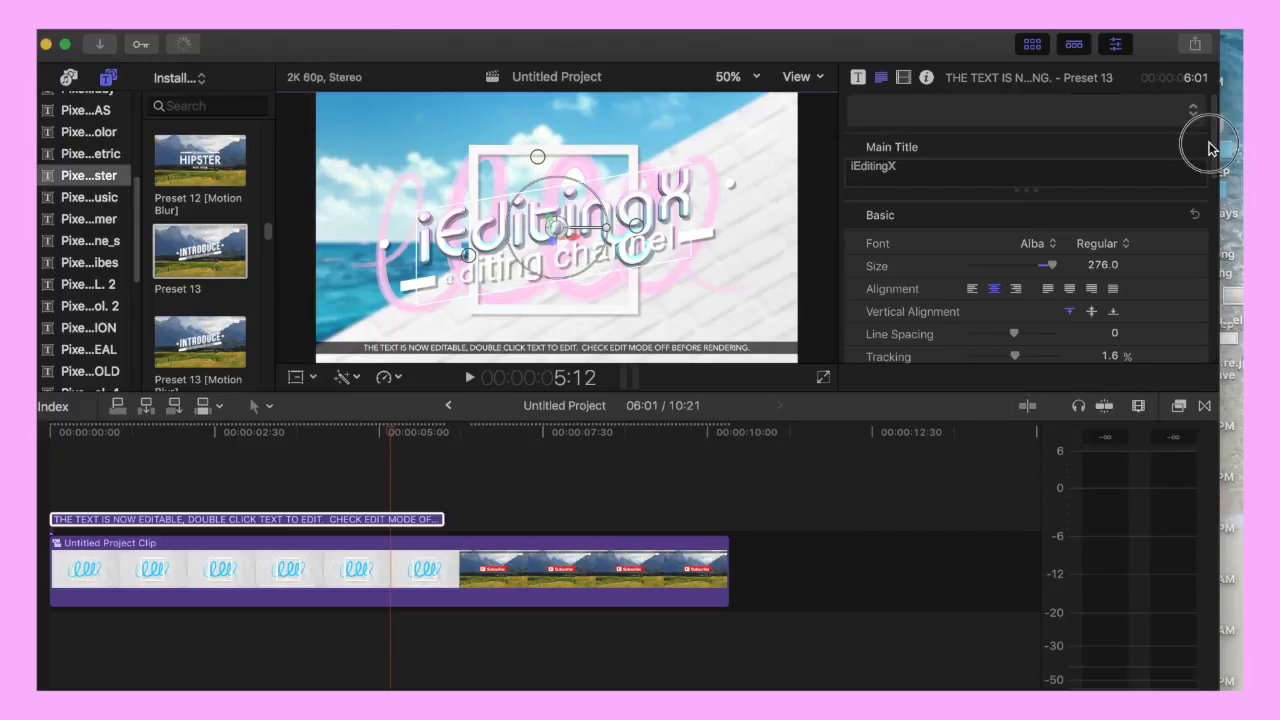
{"action": "left_click", "coordinate": [1025, 246]}
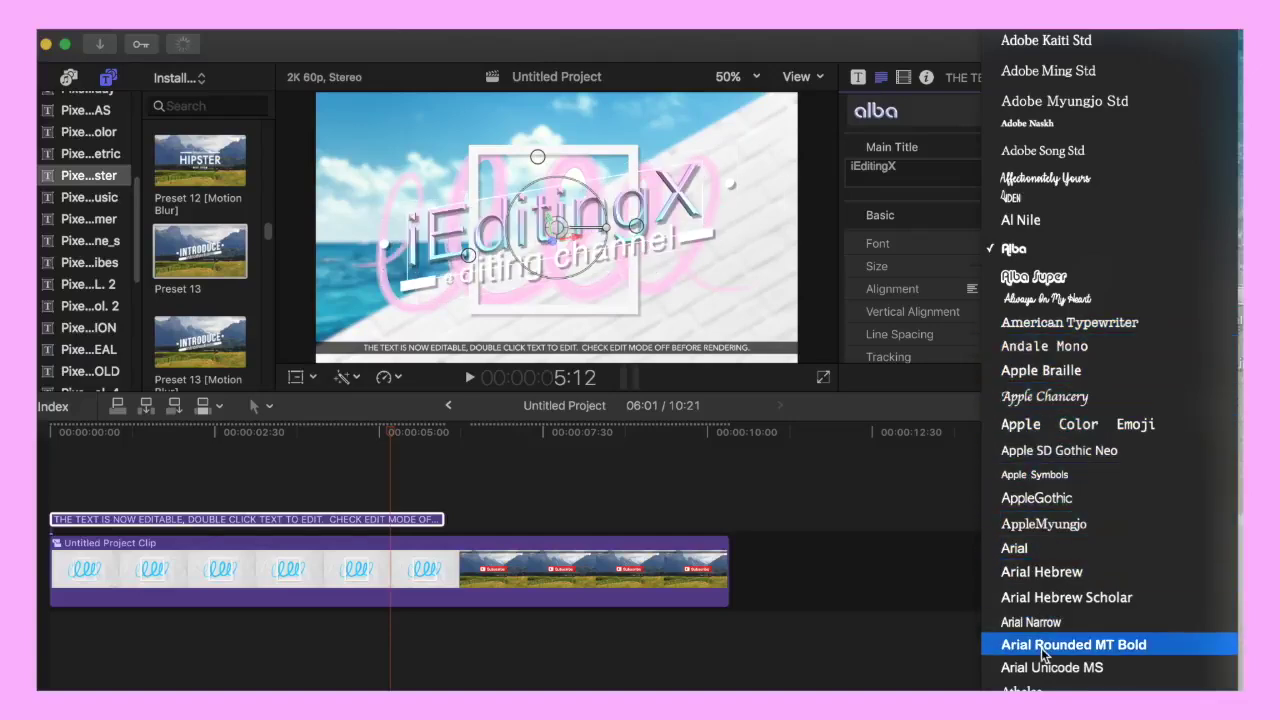
{"action": "left_click", "coordinate": [1055, 250]}
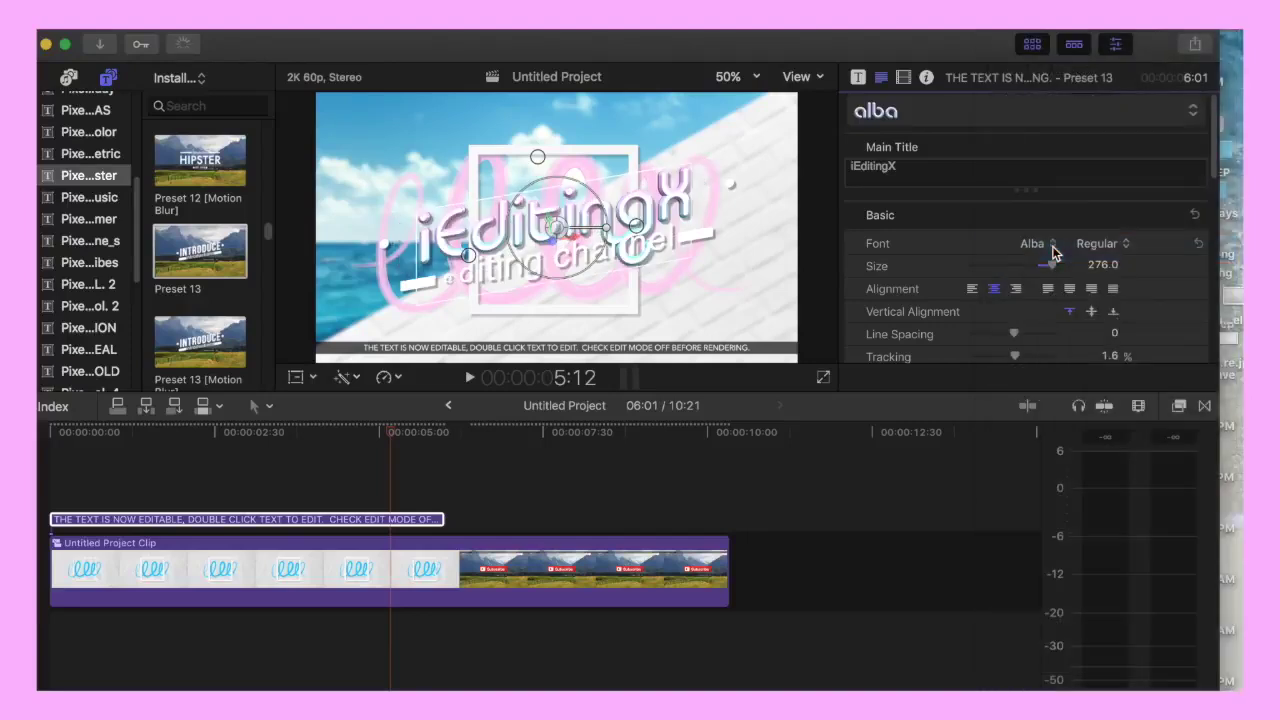
Set the front edge size of the main title's 3D text to 6.04
{"action": "scroll", "coordinate": [1215, 176], "scroll_direction": "down", "scroll_amount": 10}
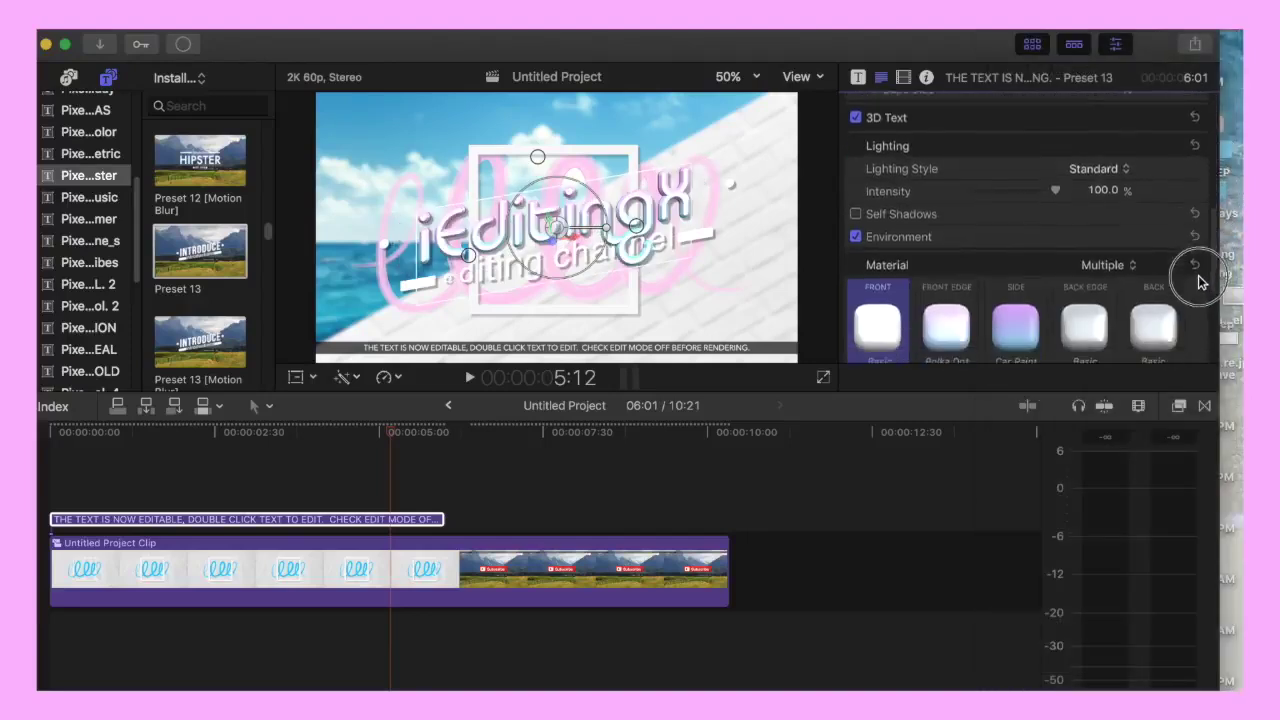
{"action": "scroll", "coordinate": [1200, 281], "scroll_direction": "down", "scroll_amount": 6}
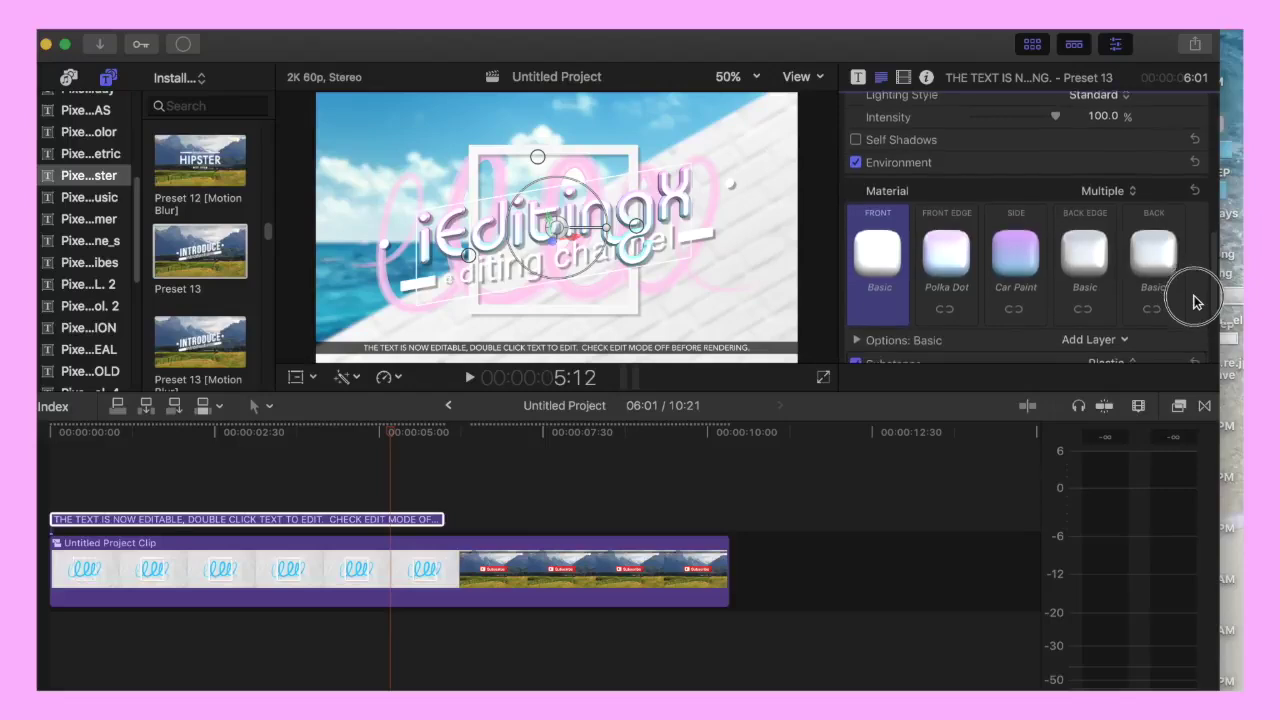
{"action": "scroll", "coordinate": [1172, 365], "scroll_direction": "up", "scroll_amount": 7}
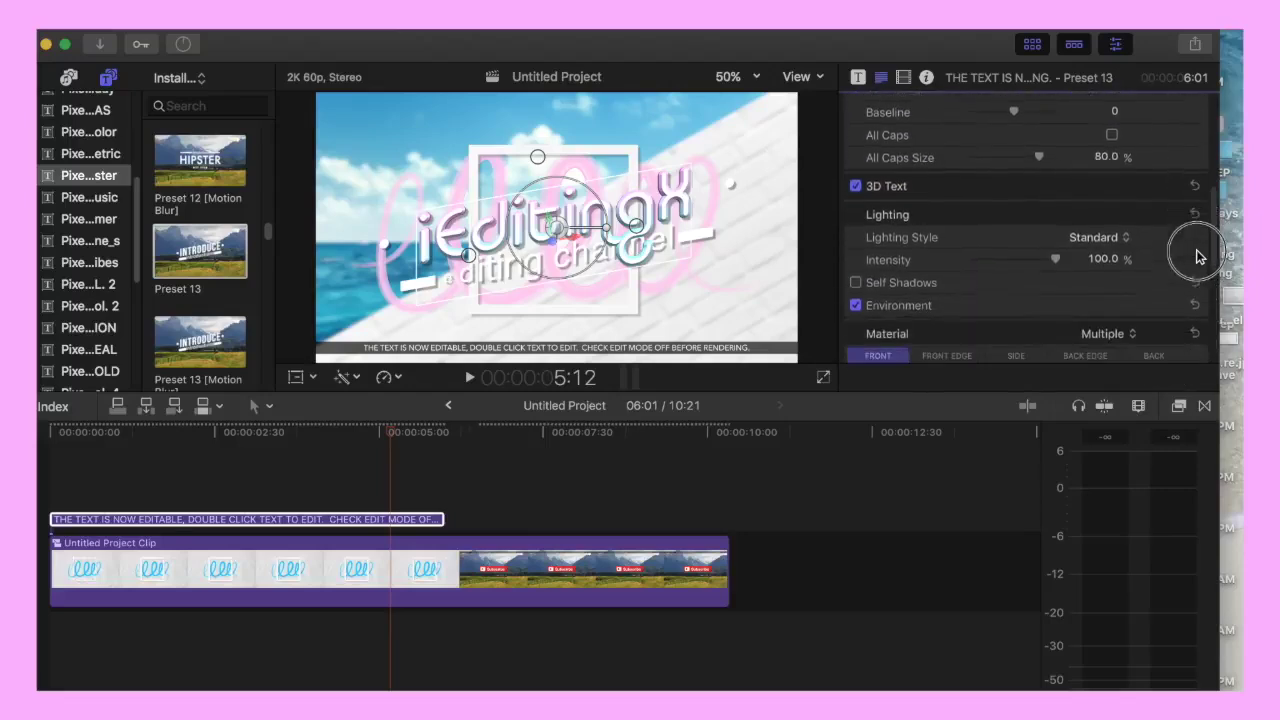
{"action": "left_click", "coordinate": [1172, 184]}
{"action": "scroll", "coordinate": [1176, 235], "scroll_direction": "down", "scroll_amount": 3}
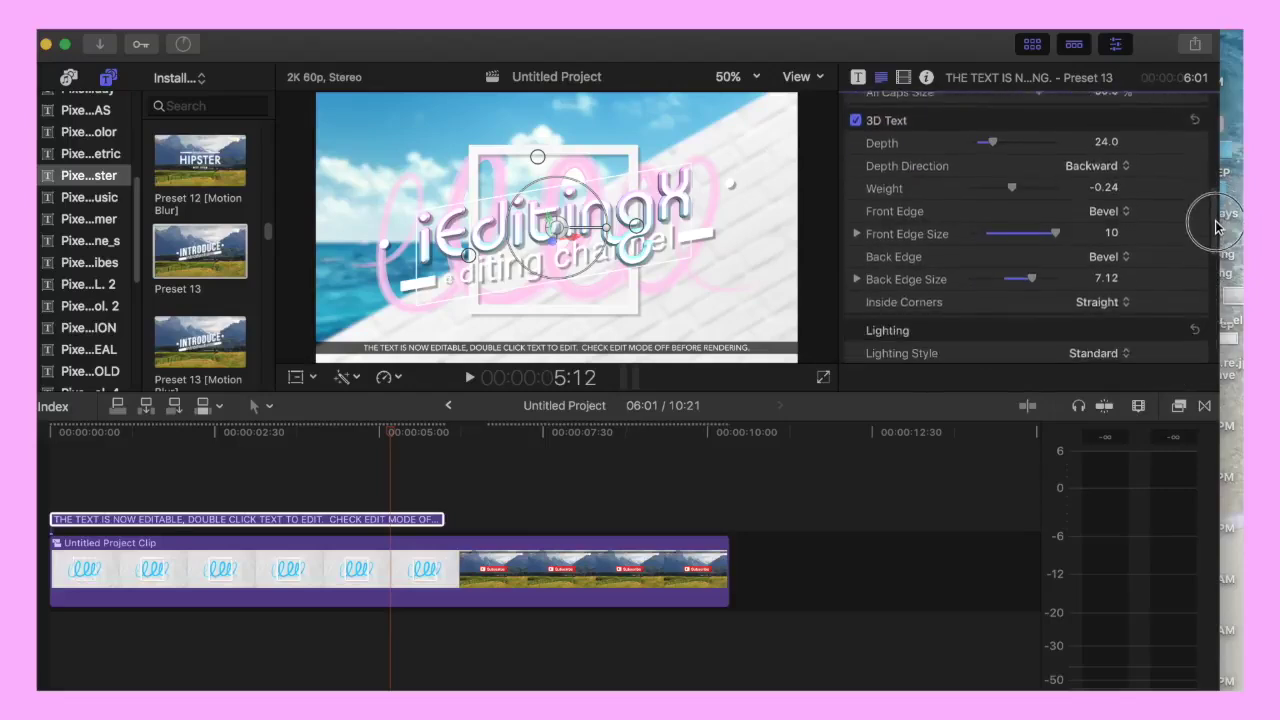
{"action": "left_click_drag", "start_coordinate": [1058, 160], "coordinate": [1028, 161]}
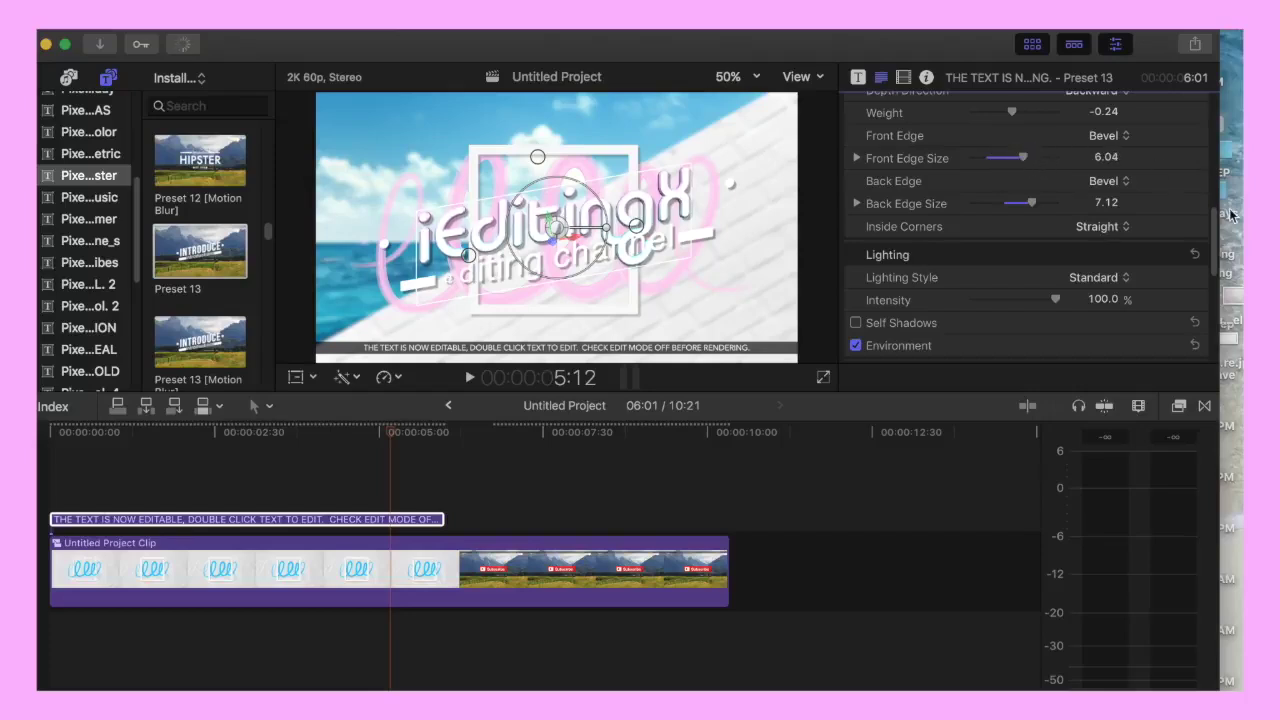
Try to open the formatting settings for the subtitle by selecting "editing channel" in the title's parameters
{"action": "left_click_drag", "start_coordinate": [1218, 214], "coordinate": [1167, 87]}
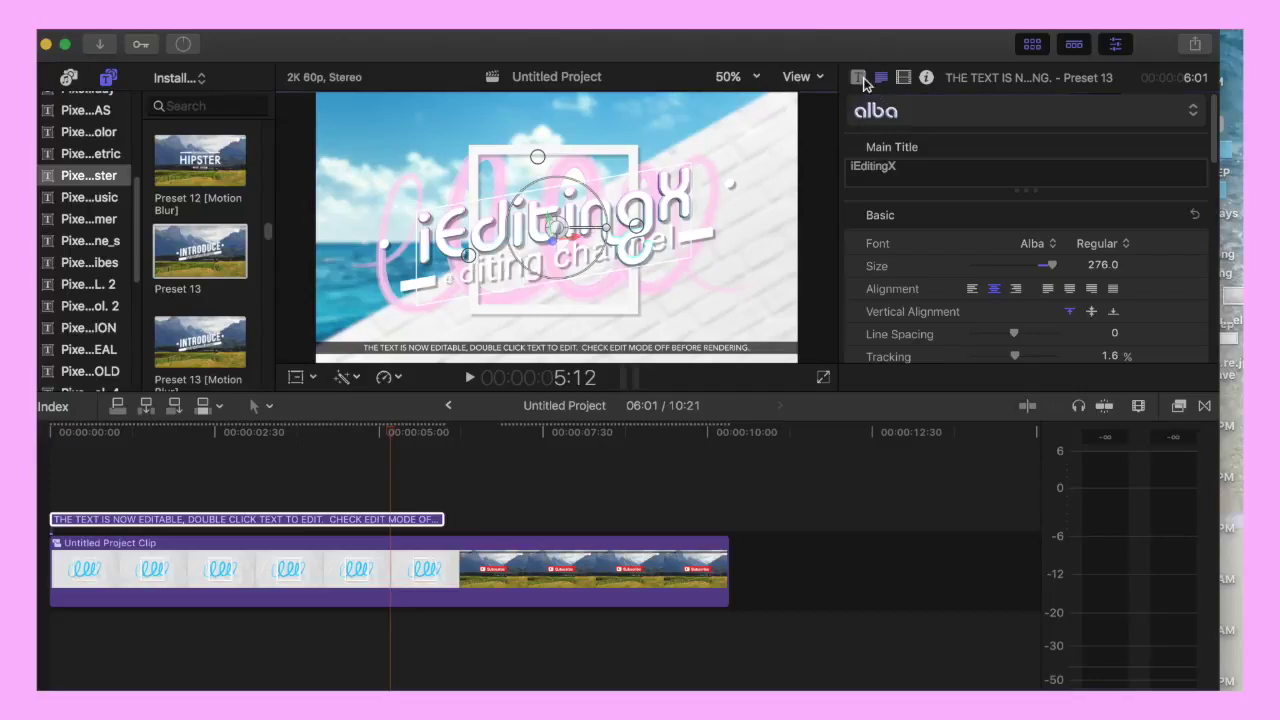
{"action": "left_click_drag", "start_coordinate": [1234, 185], "coordinate": [1211, 275]}
{"action": "left_click_drag", "start_coordinate": [1083, 222], "coordinate": [990, 224]}
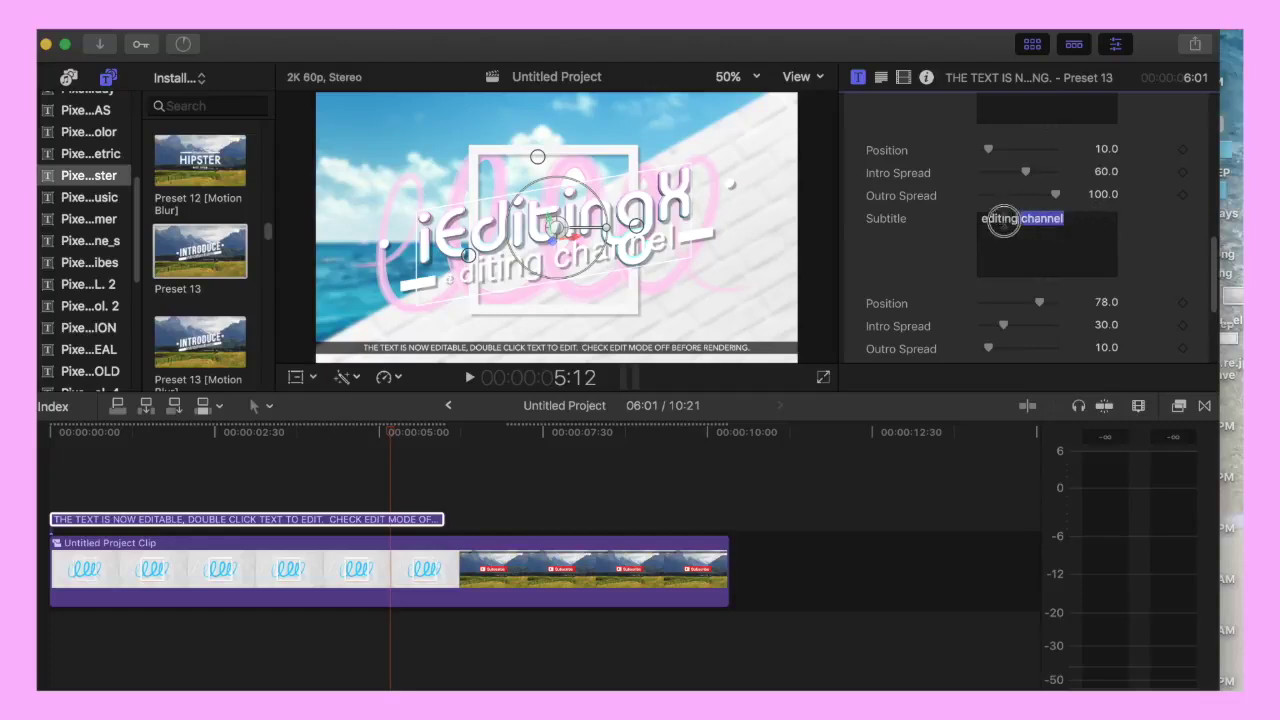
{"action": "left_click", "coordinate": [881, 77]}
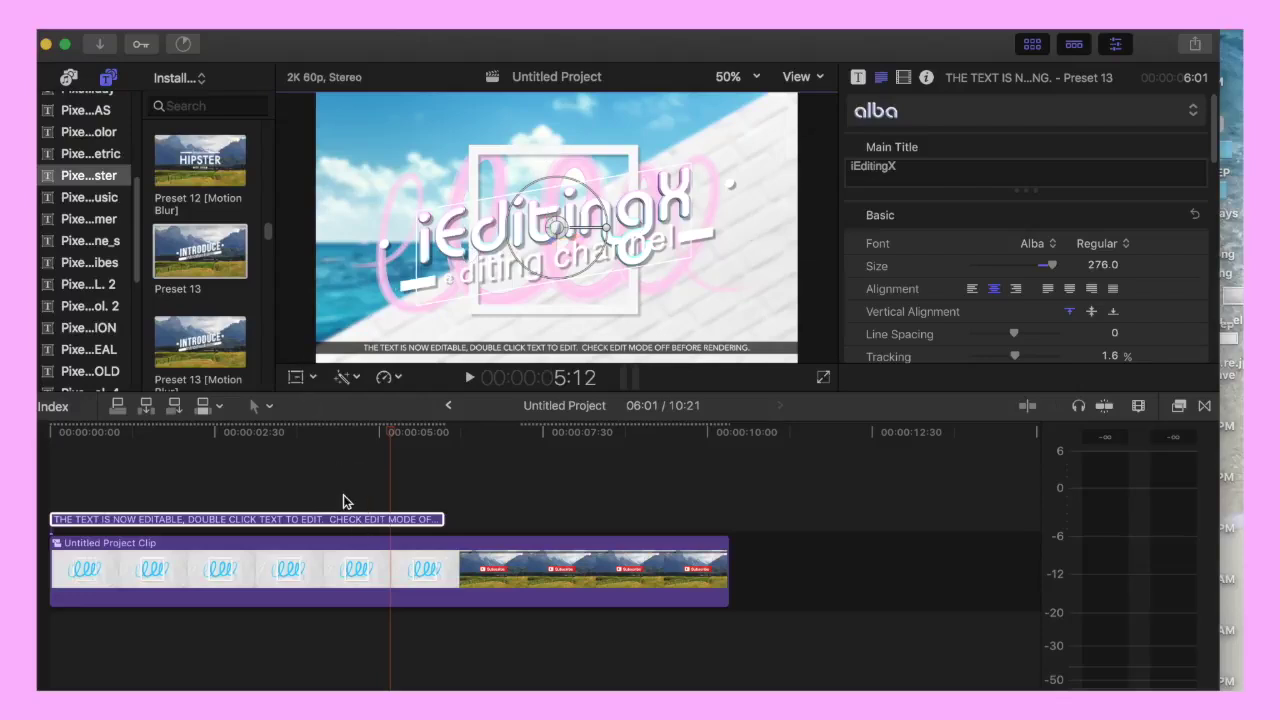
Deselect the title clip, move the playhead to 4:28 and try to select the subtitle in the viewer
{"action": "key", "text": "super+shift+a"}
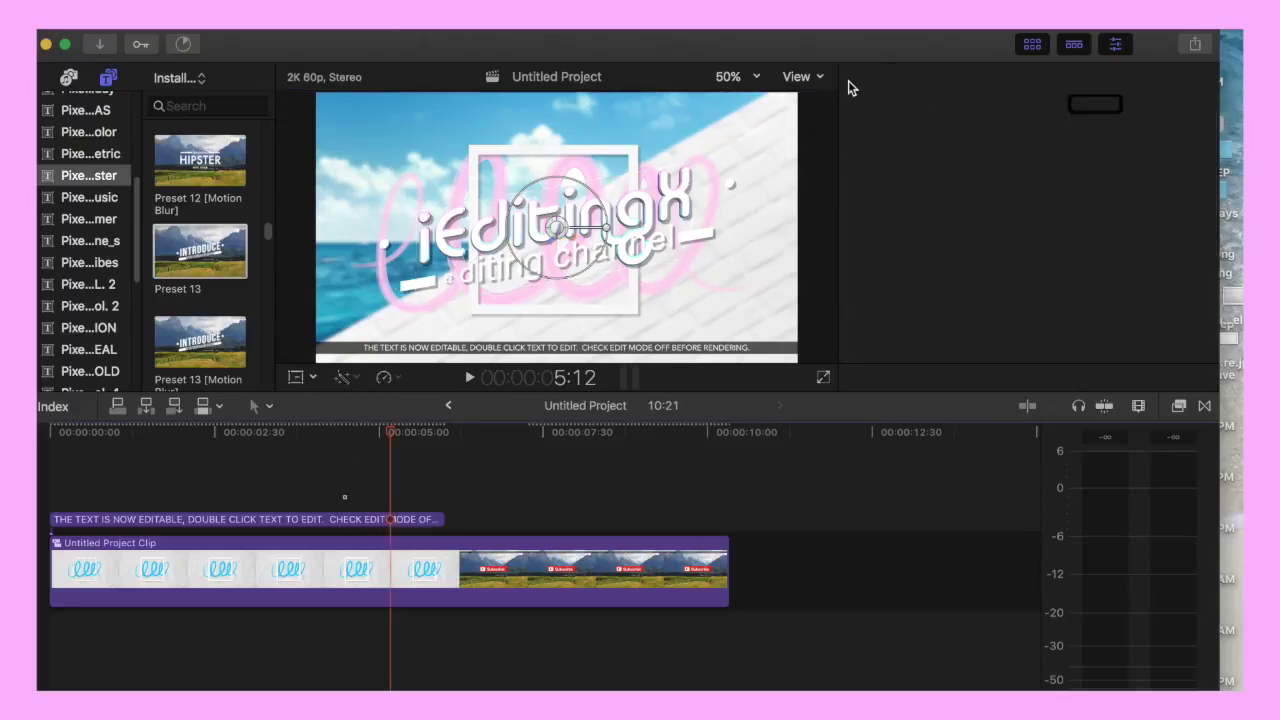
{"action": "left_click", "coordinate": [470, 272]}
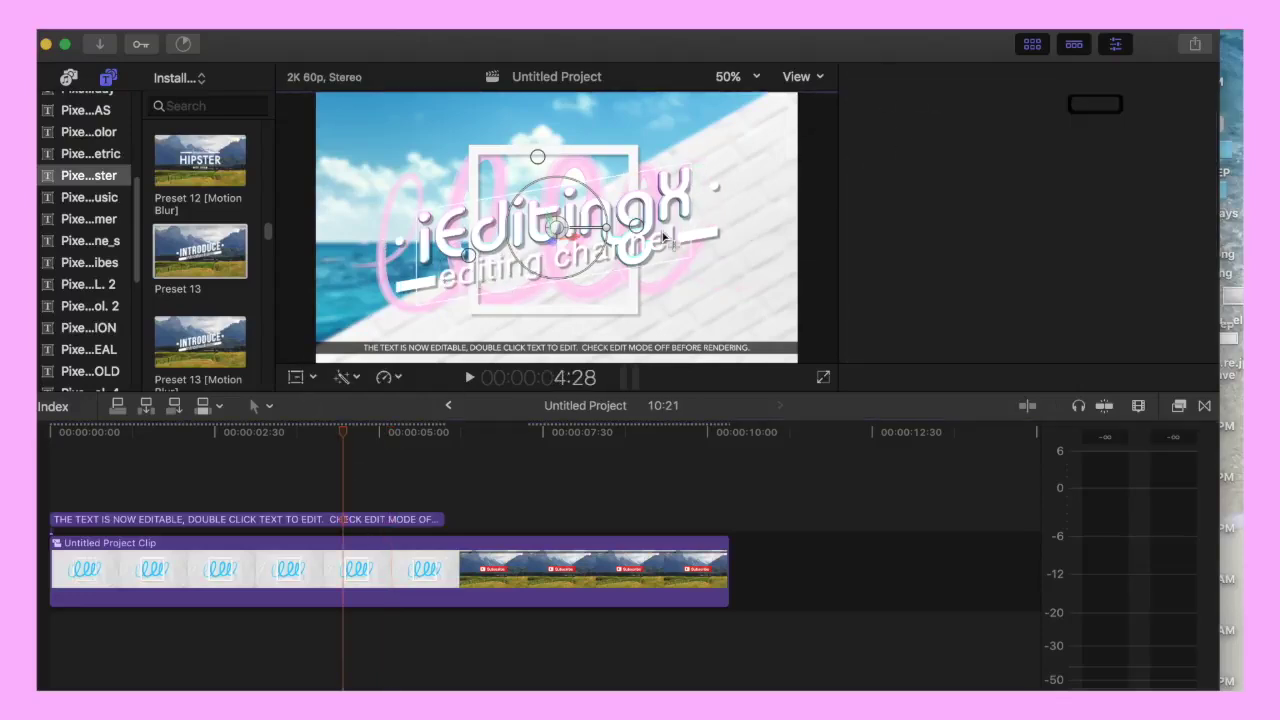
{"action": "left_click", "coordinate": [465, 285]}
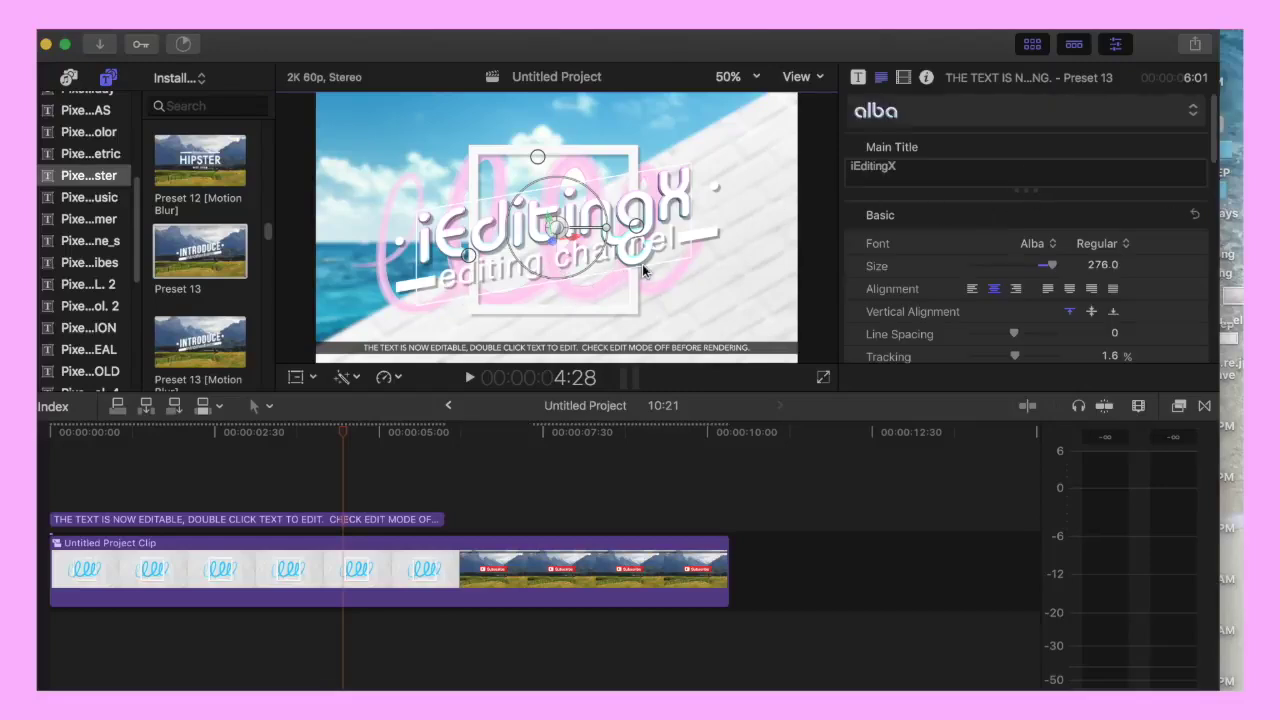
Try again to reach the subtitle's formatting through its text in the title's published parameters
{"action": "left_click", "coordinate": [858, 78]}
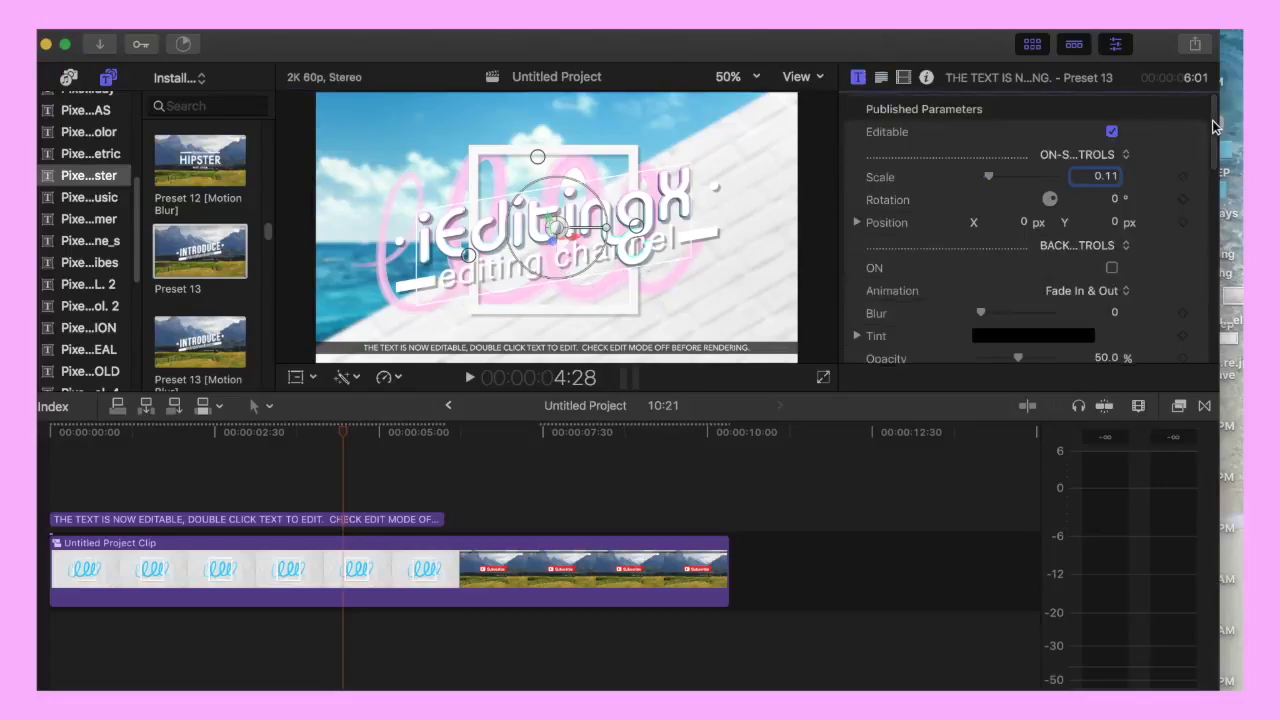
{"action": "left_click_drag", "start_coordinate": [1213, 128], "coordinate": [1215, 252]}
{"action": "left_click", "coordinate": [1080, 271]}
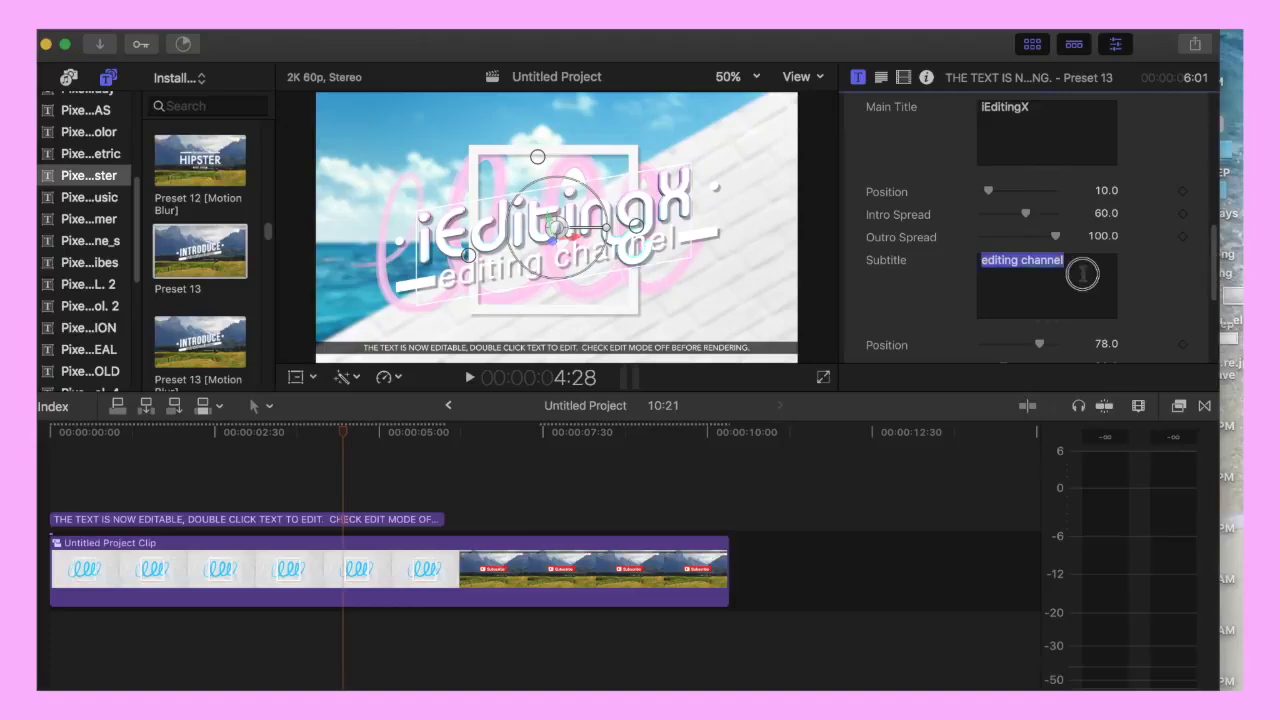
{"action": "left_click_drag", "start_coordinate": [1064, 262], "coordinate": [997, 260]}
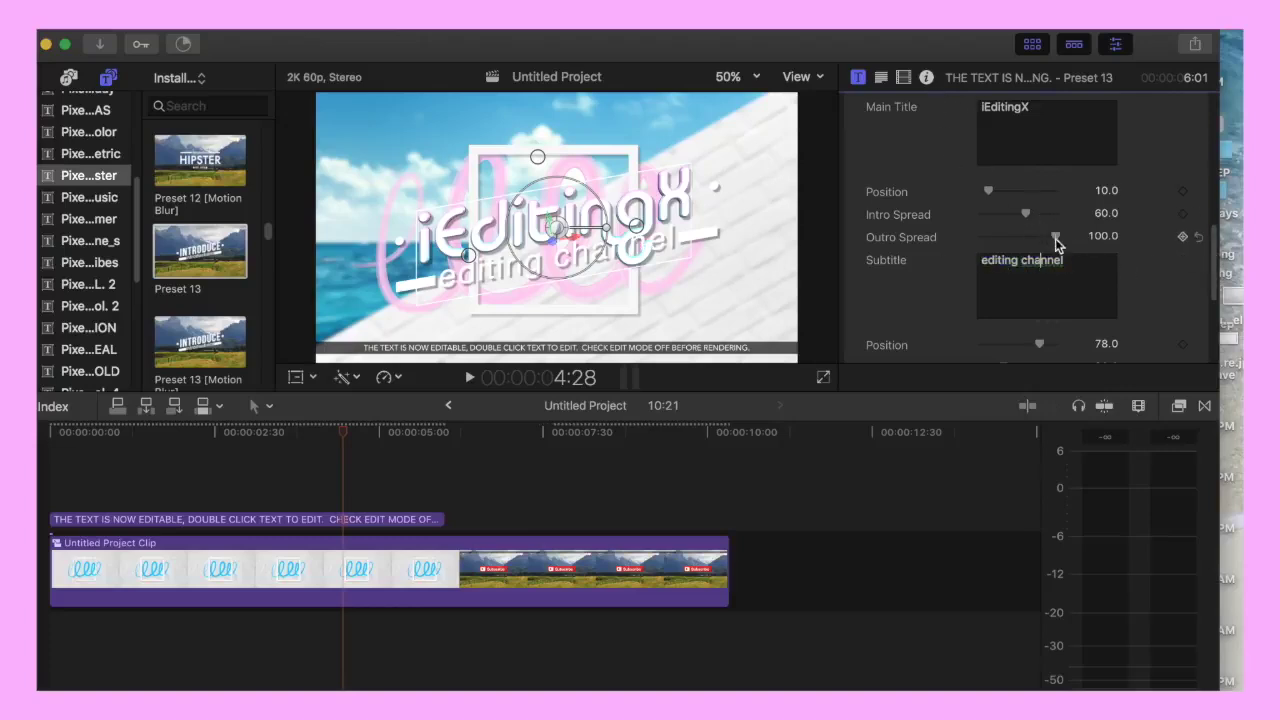
{"action": "left_click_drag", "start_coordinate": [1066, 262], "coordinate": [914, 250]}
{"action": "left_click", "coordinate": [881, 74]}
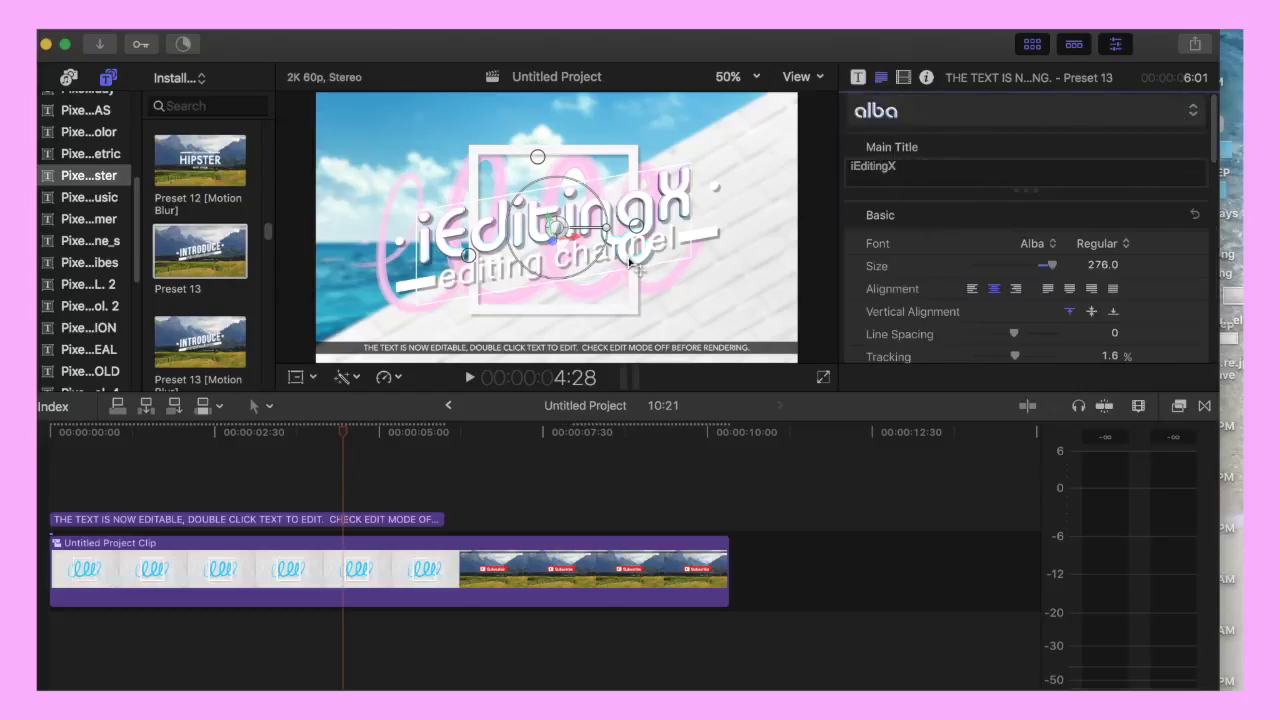
Move the main title up and to the left, clear of the subtitle, and select the subtitle
{"action": "left_click_drag", "start_coordinate": [582, 232], "coordinate": [558, 210]}
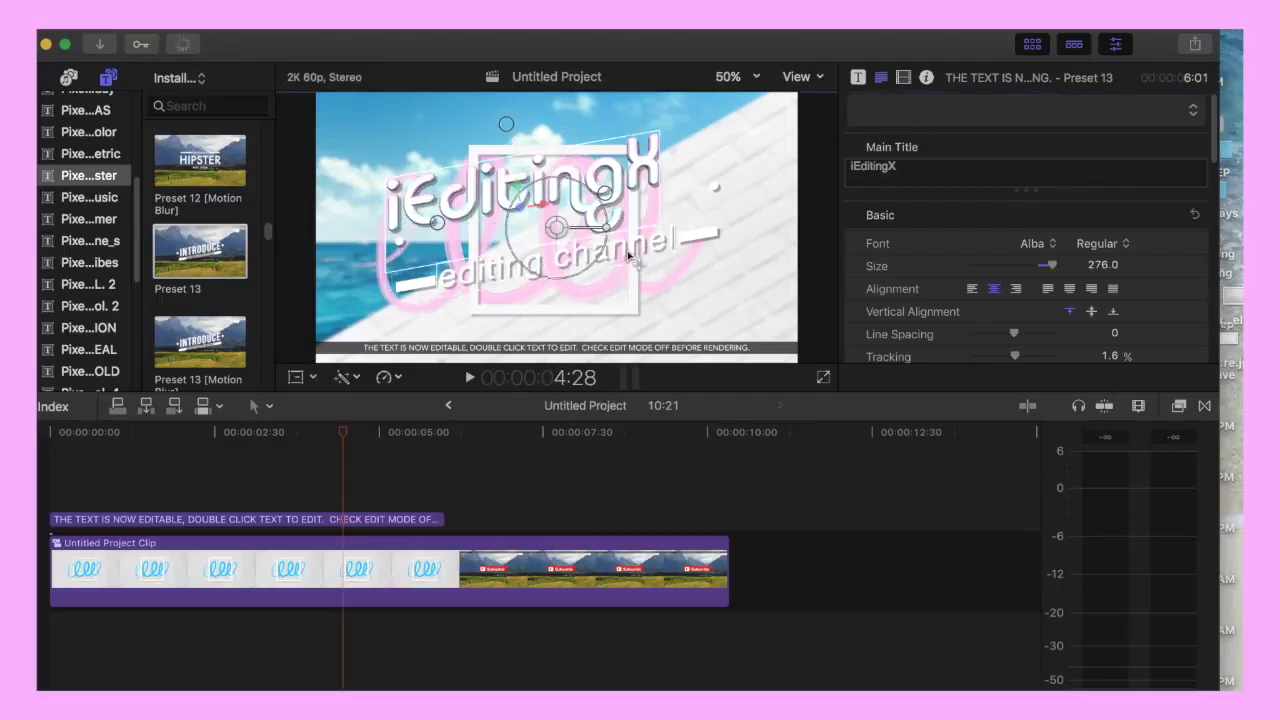
{"action": "left_click", "coordinate": [628, 253]}
Try the HeadLineA and Gobold Bold fonts on the subtitle, with its size set to 141
{"action": "left_click", "coordinate": [1037, 241]}
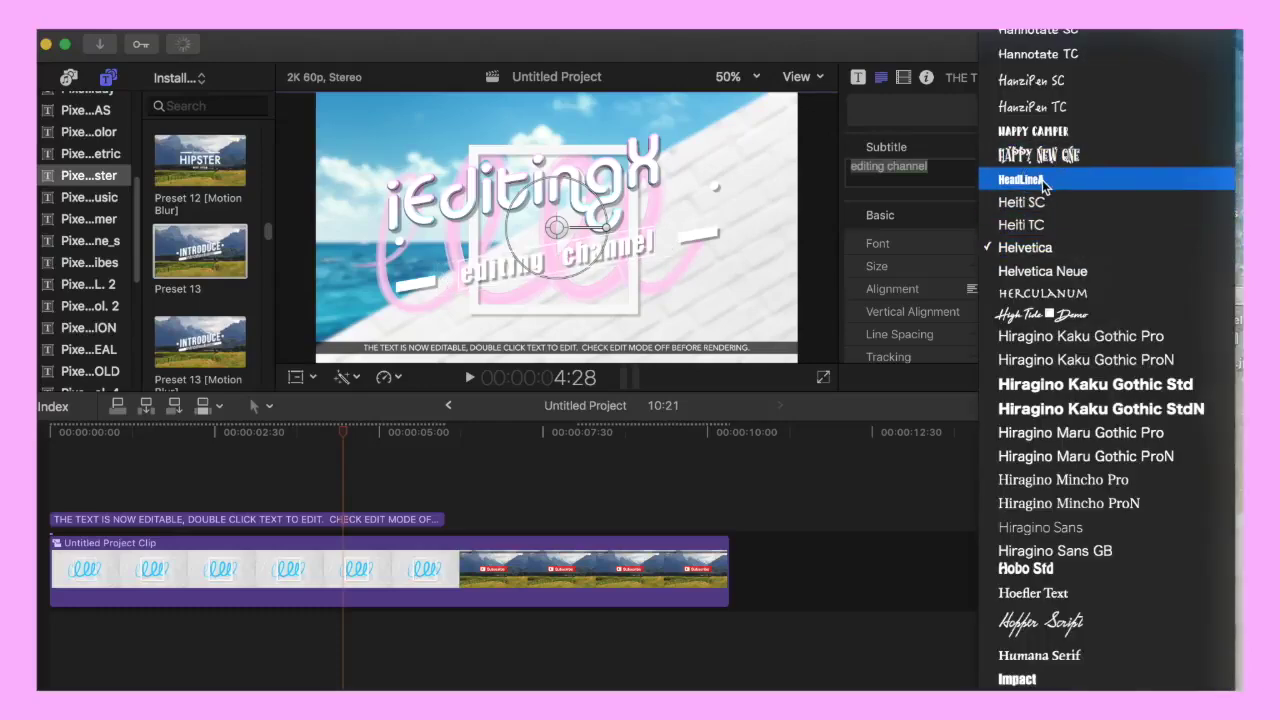
{"action": "left_click", "coordinate": [1020, 180]}
{"action": "mouse_move", "coordinate": [1008, 266]}
{"action": "left_mouse_down"}
{"action": "mouse_move", "coordinate": [1030, 270]}
{"action": "mouse_move", "coordinate": [1017, 272]}
{"action": "left_mouse_up"}
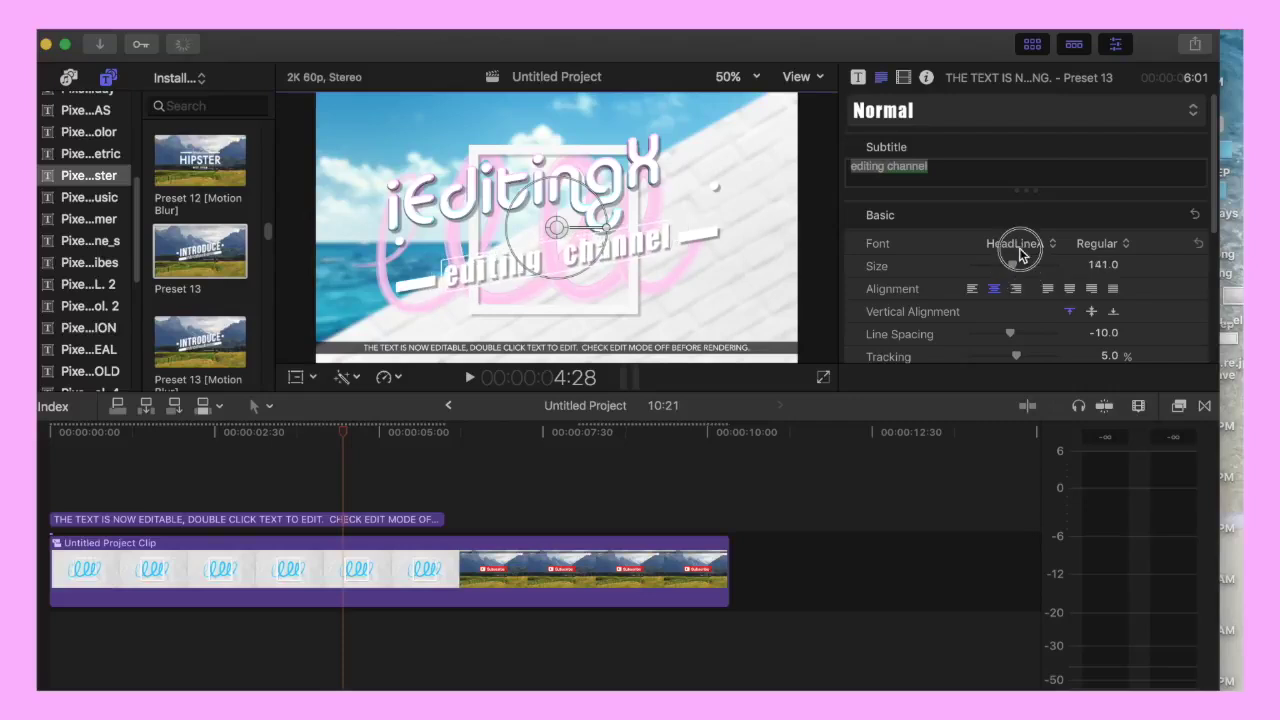
{"action": "left_click", "coordinate": [1020, 250]}
{"action": "scroll", "coordinate": [1040, 150], "scroll_direction": "up", "scroll_amount": 10}
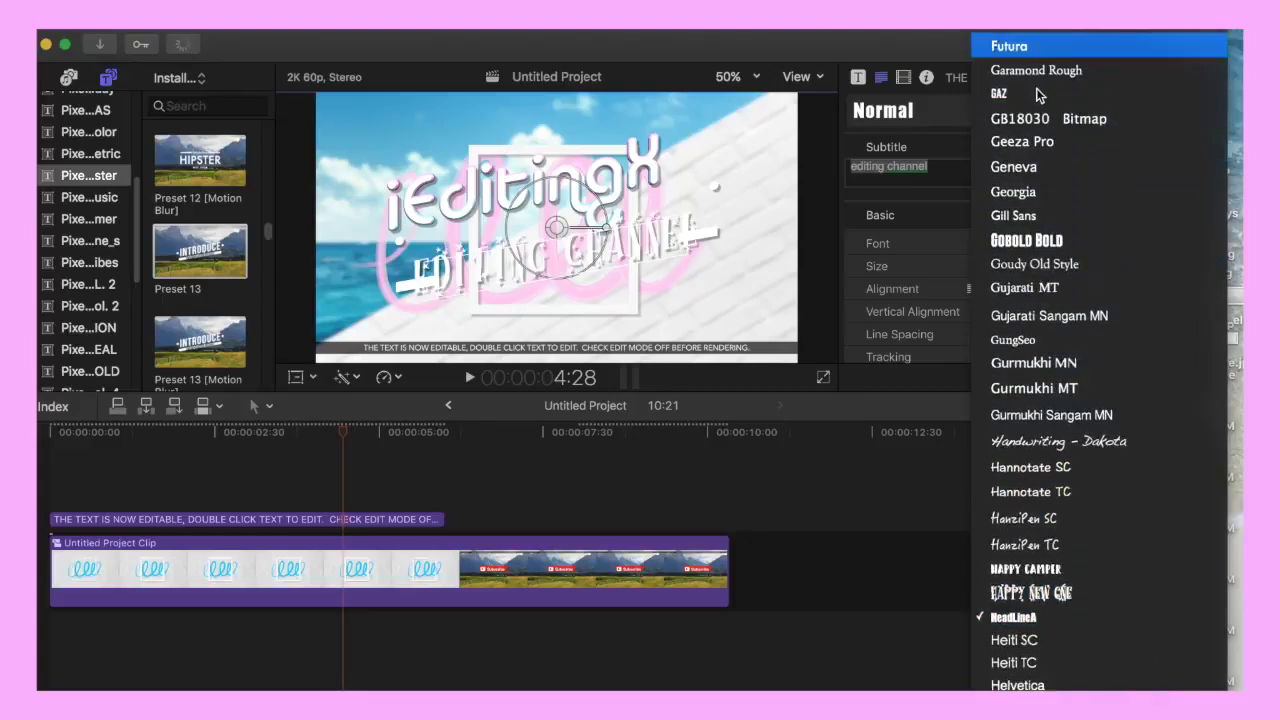
{"action": "left_click", "coordinate": [1021, 241]}
Set the subtitle's font to DIN Alternate Bold and its size to 120, and adjust its position slightly
{"action": "left_click", "coordinate": [1030, 246]}
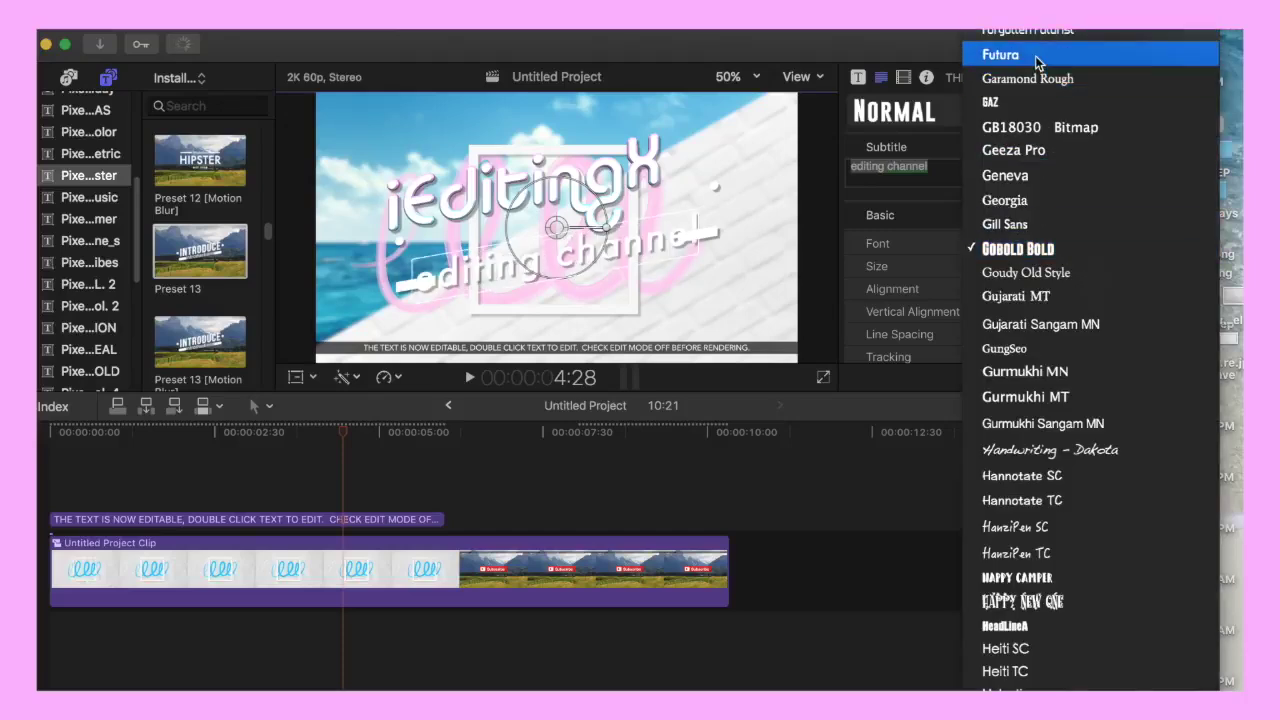
{"action": "scroll", "coordinate": [1035, 55], "scroll_direction": "up", "scroll_amount": 6}
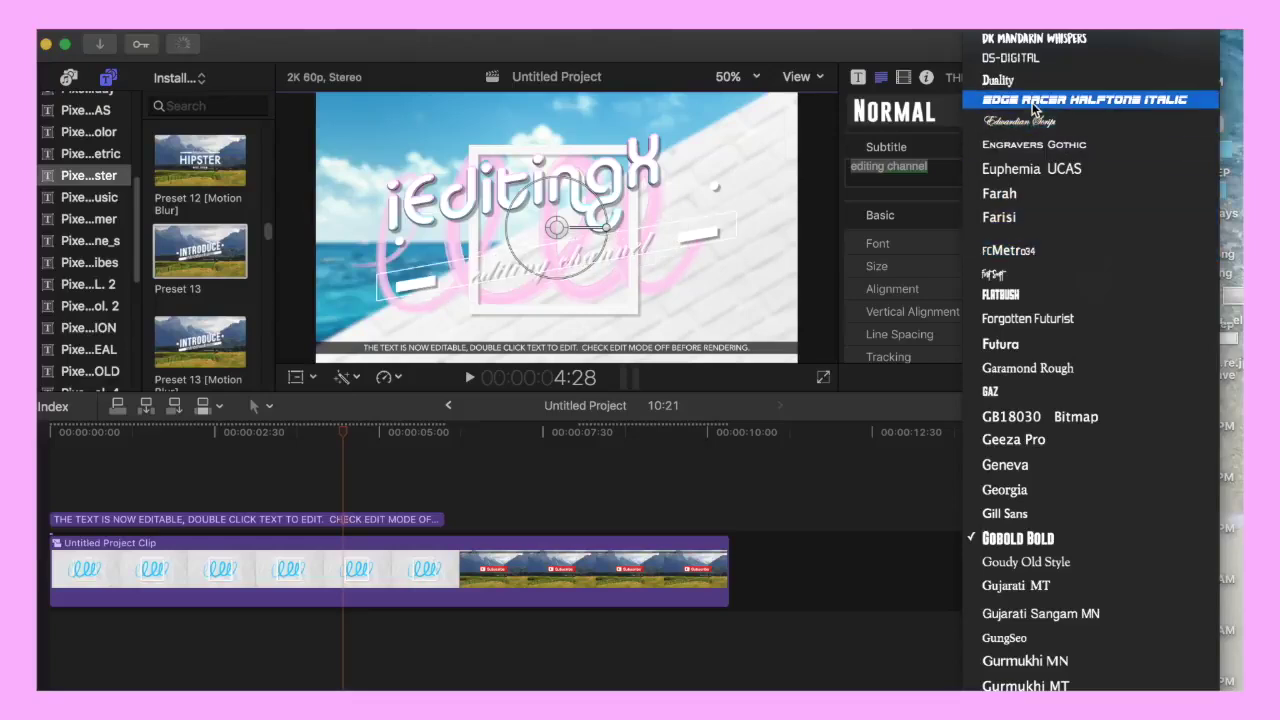
{"action": "scroll", "coordinate": [1033, 100], "scroll_direction": "up", "scroll_amount": 5}
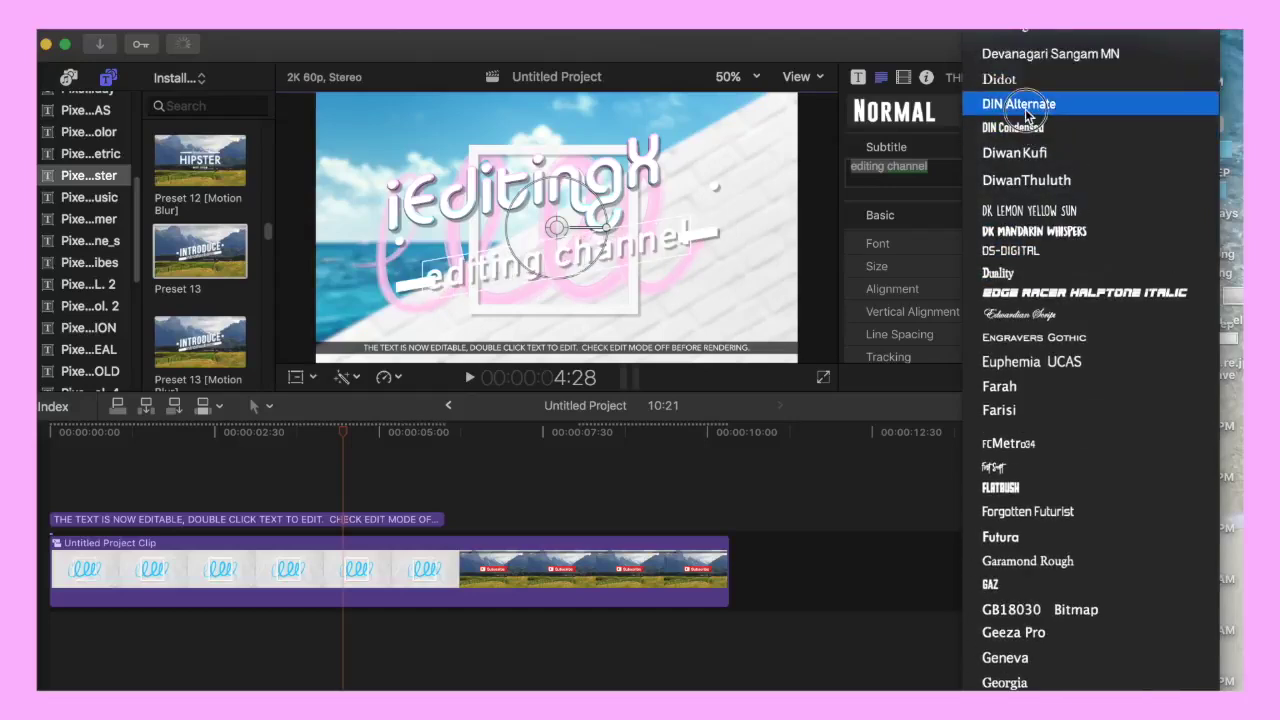
{"action": "left_click", "coordinate": [1026, 108]}
{"action": "left_click_drag", "start_coordinate": [1018, 266], "coordinate": [1006, 268]}
{"action": "left_click_drag", "start_coordinate": [641, 265], "coordinate": [636, 255]}
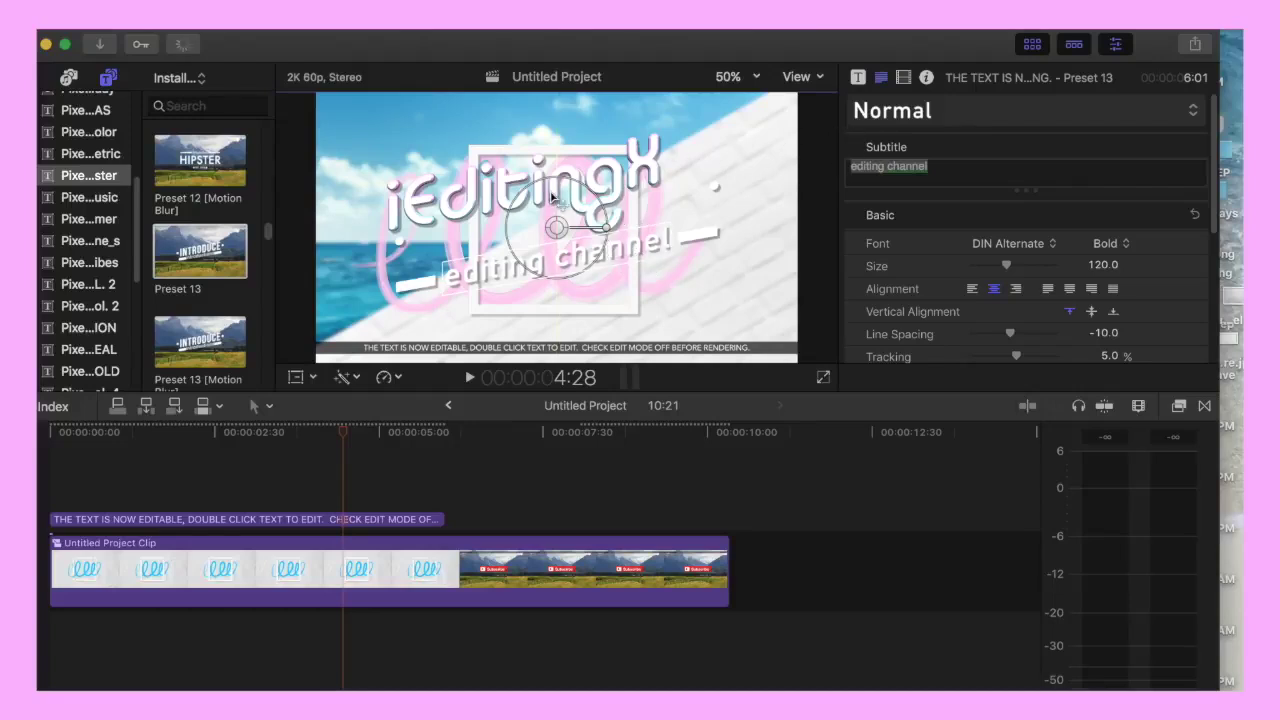
Move the main title down and to the right, close against the subtitle, and turn off the title's Editable mode
{"action": "left_click", "coordinate": [631, 178]}
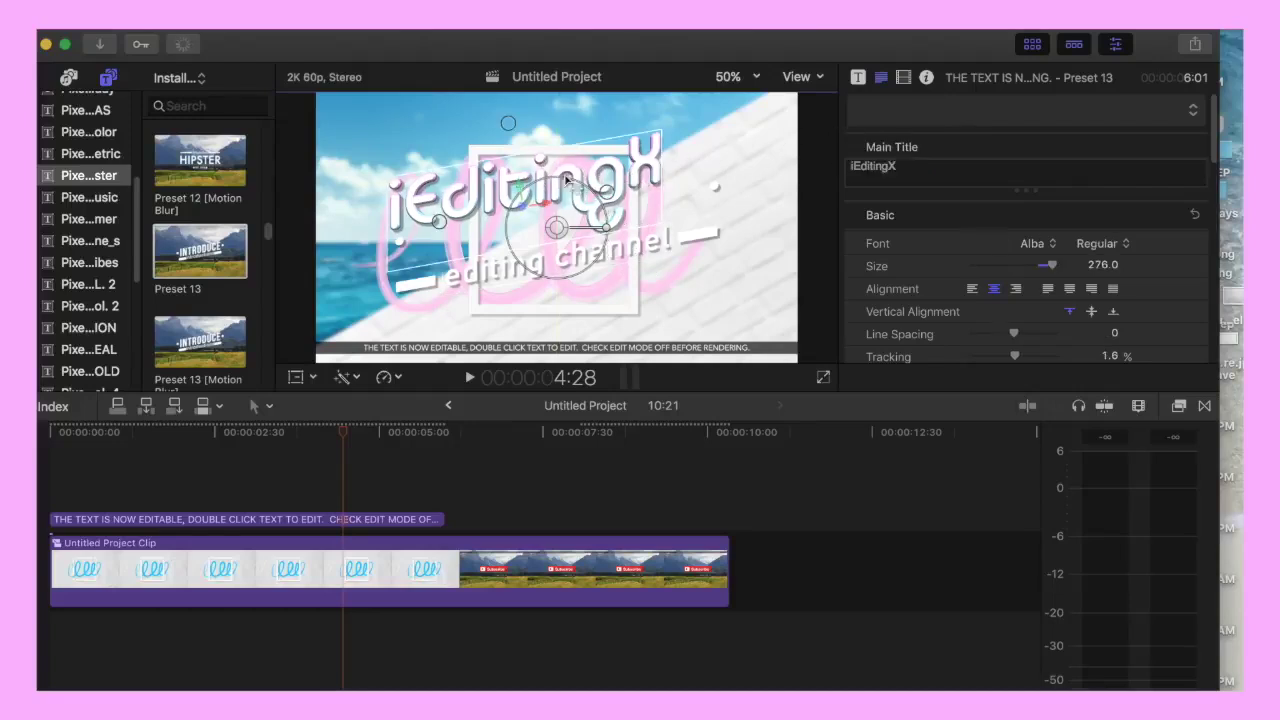
{"action": "left_click_drag", "start_coordinate": [598, 190], "coordinate": [608, 213]}
{"action": "left_click", "coordinate": [858, 76]}
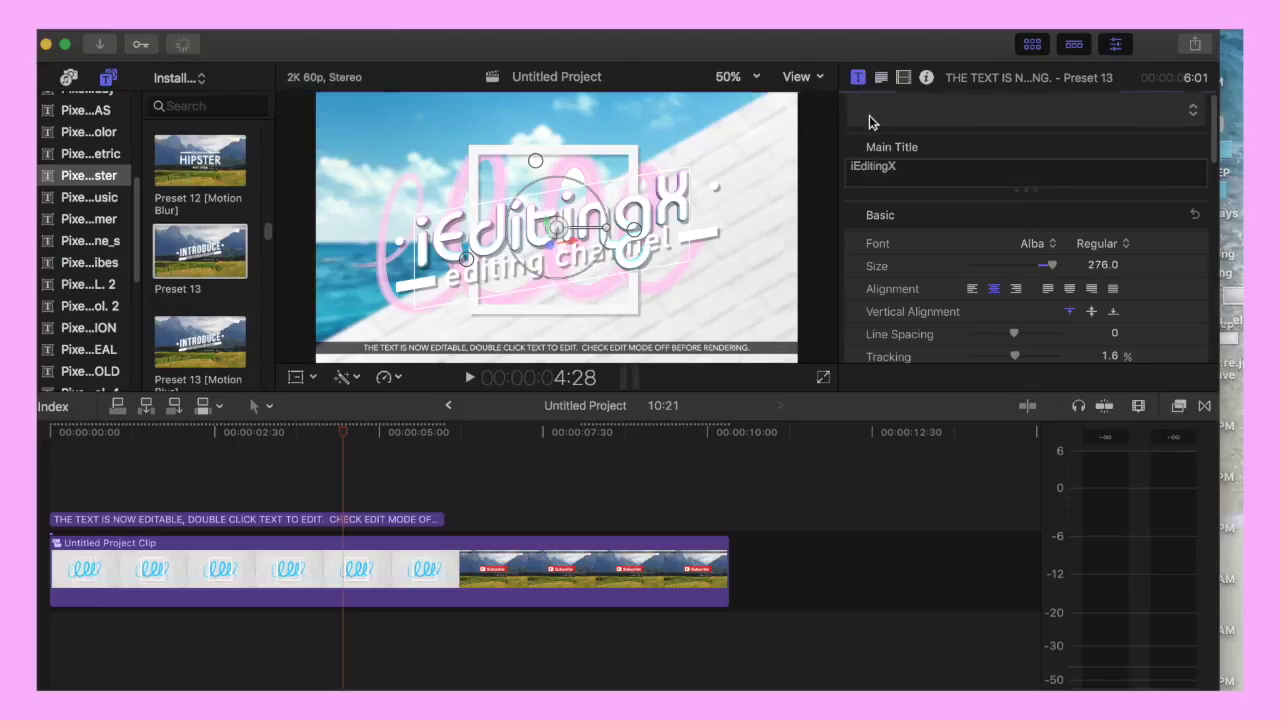
{"action": "scroll", "coordinate": [1200, 240], "scroll_direction": "up", "scroll_amount": 5}
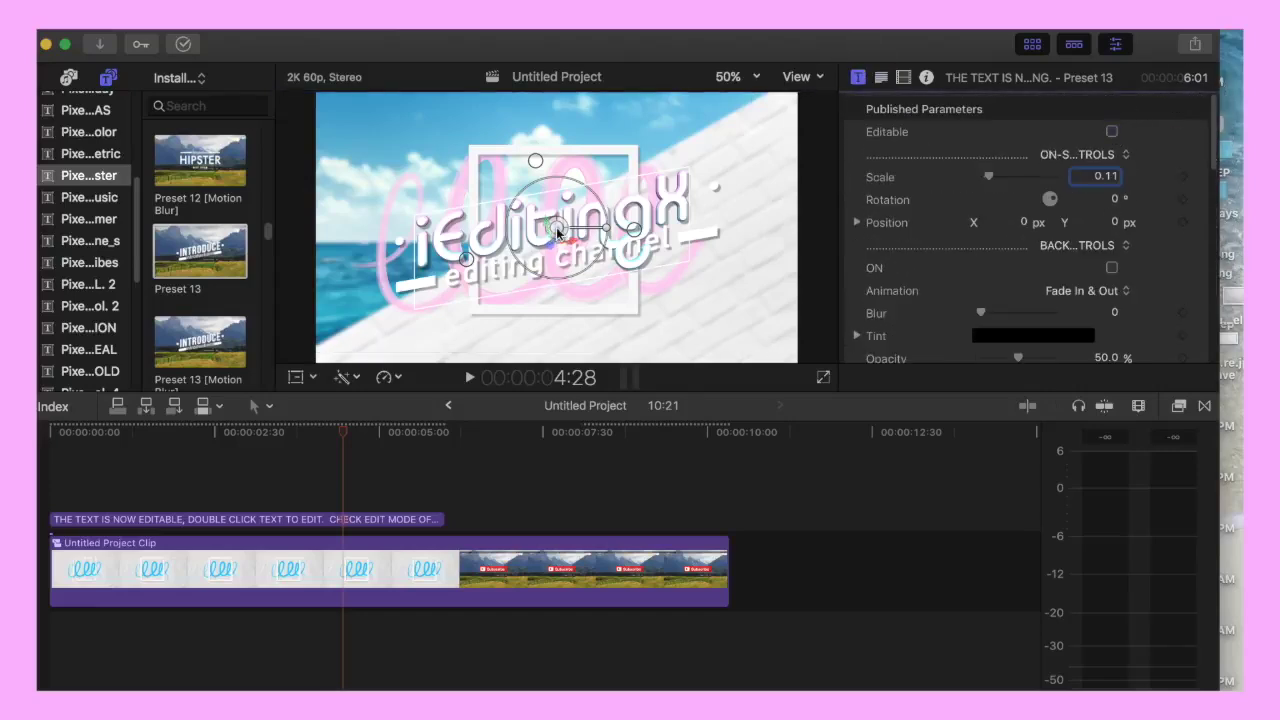
{"action": "left_click_drag", "start_coordinate": [558, 232], "coordinate": [558, 225]}
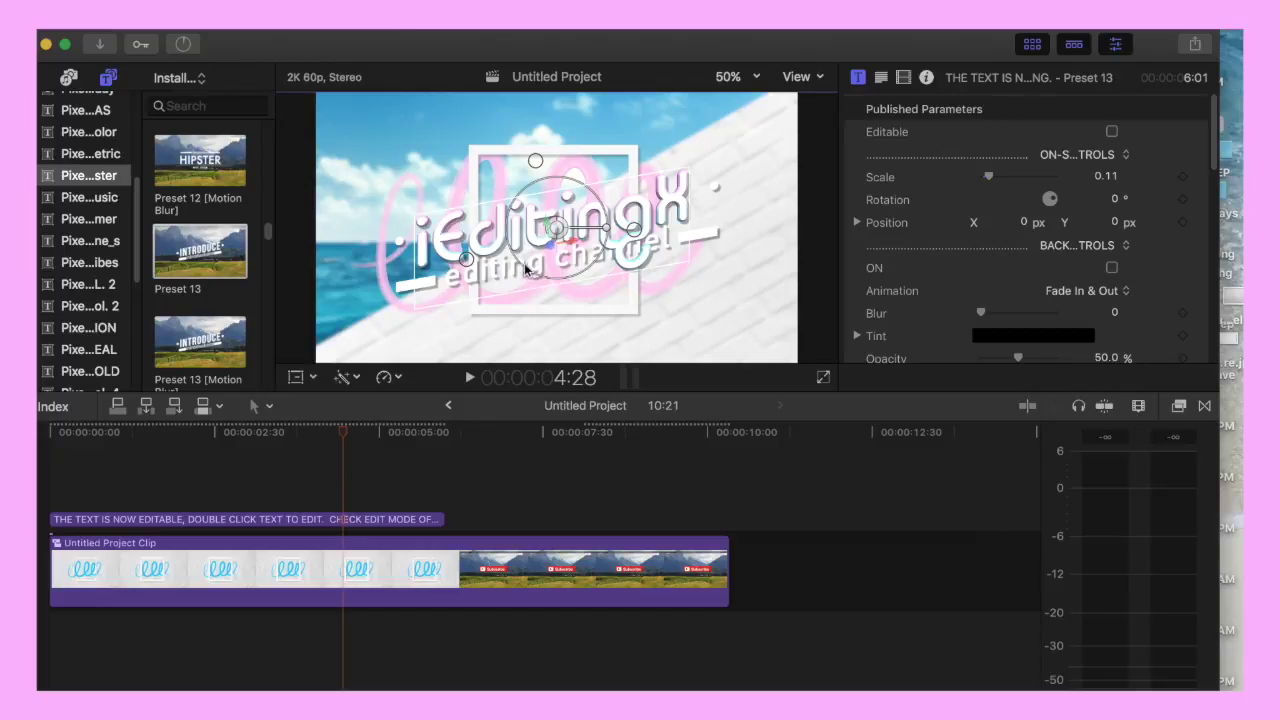
Select the title clip, enlarge the whole title to a scale of 0.12 and raise it to a Y position of 0.01 px
{"action": "left_click", "coordinate": [346, 467]}
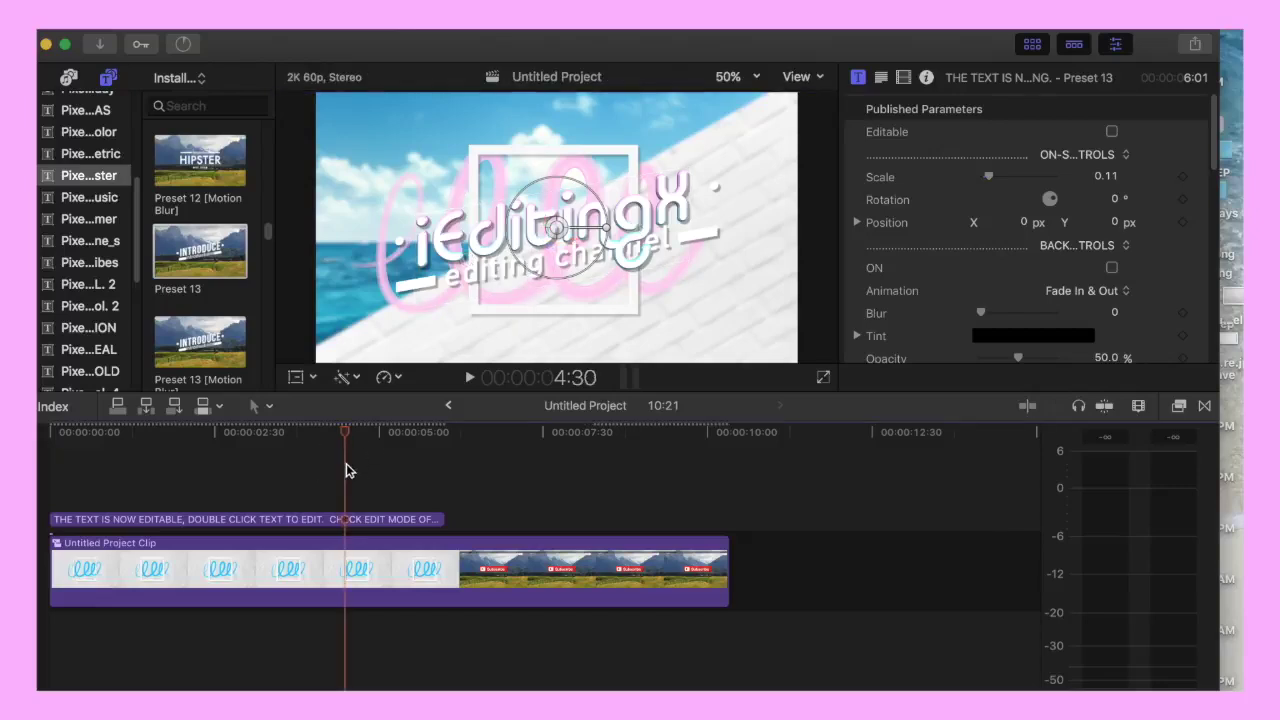
{"action": "left_click", "coordinate": [357, 523]}
{"action": "left_click_drag", "start_coordinate": [527, 262], "coordinate": [510, 278]}
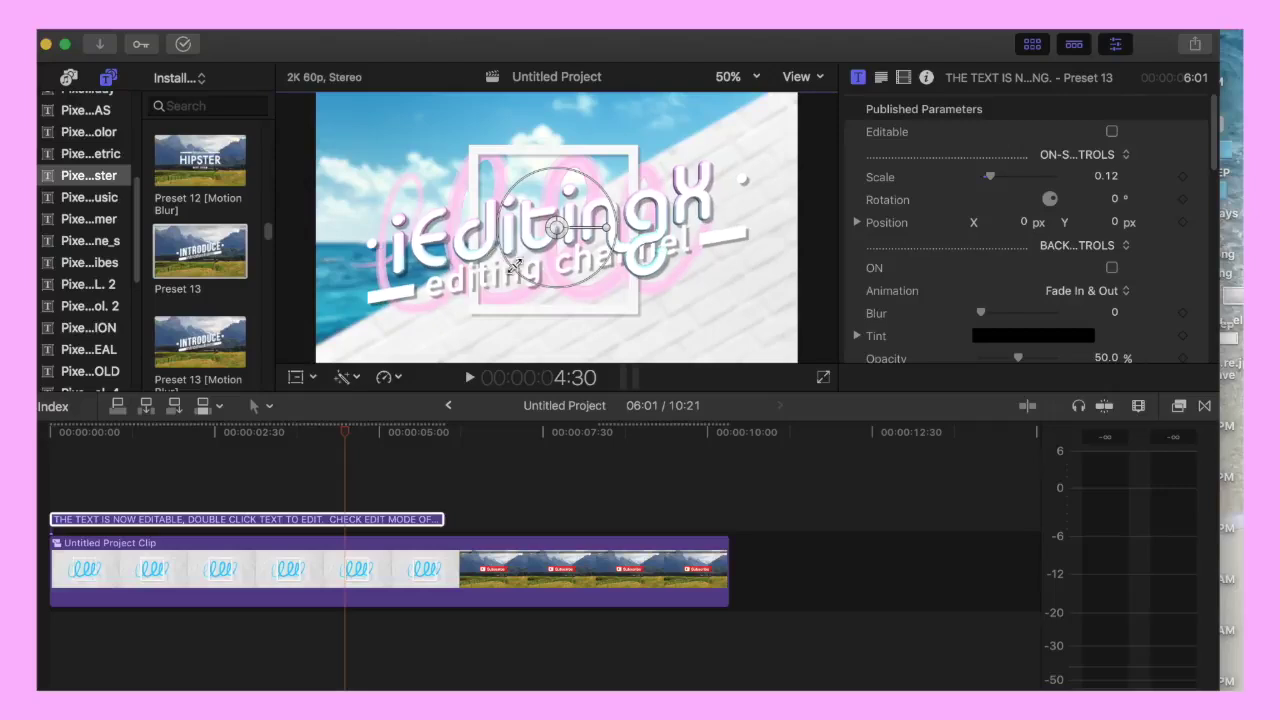
{"action": "left_click_drag", "start_coordinate": [561, 226], "coordinate": [561, 222]}
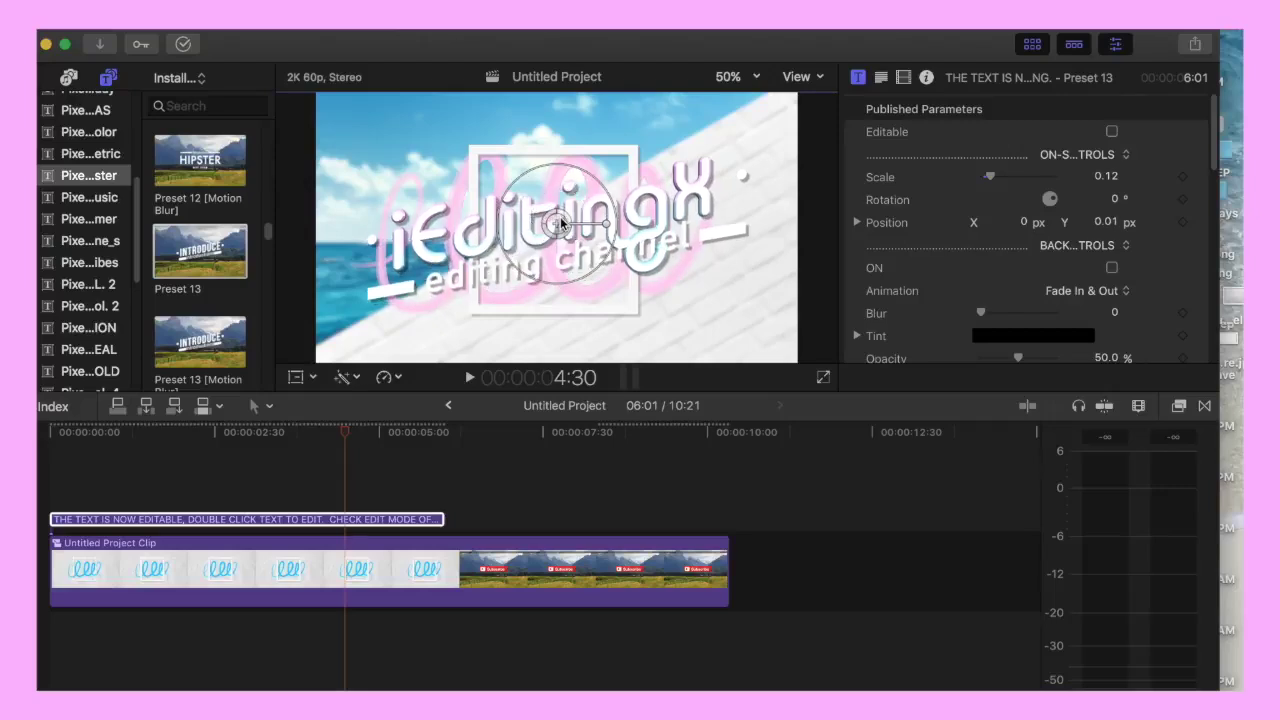
Set the title's drop shadow distance to 6.0 and its opacity to 83.8%
{"action": "left_click_drag", "start_coordinate": [1212, 135], "coordinate": [1212, 350]}
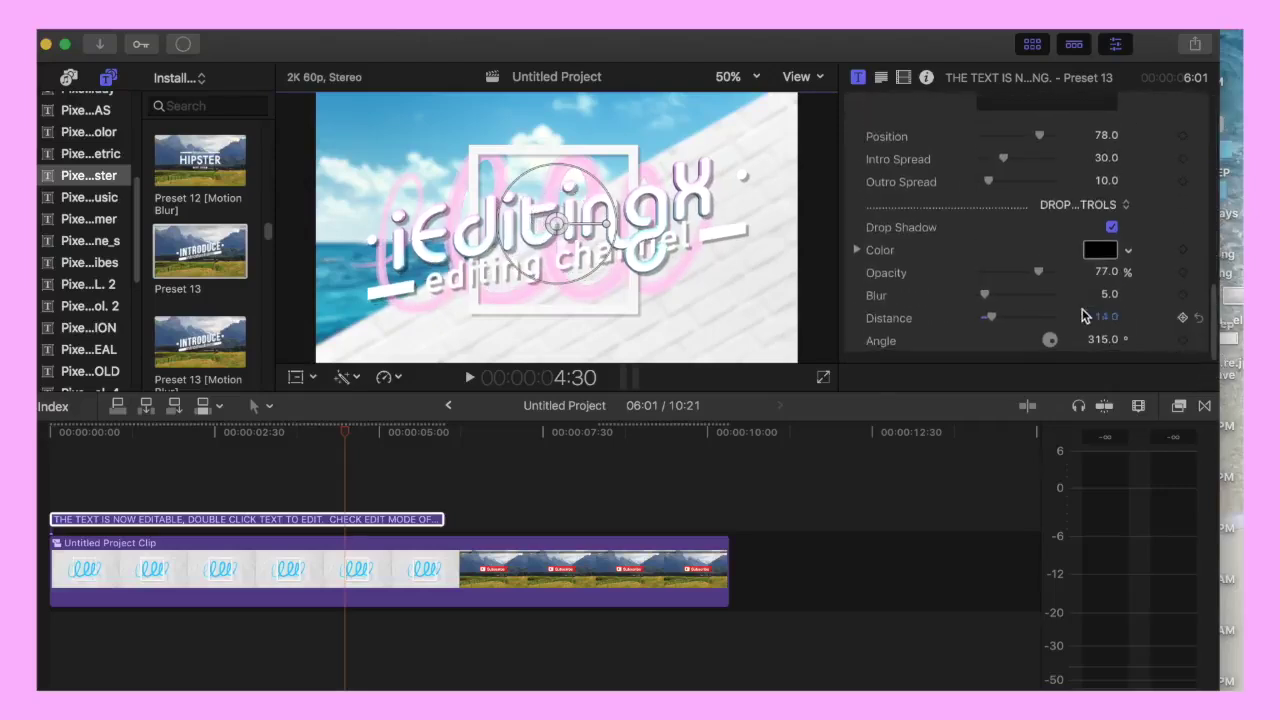
{"action": "left_click_drag", "start_coordinate": [988, 312], "coordinate": [984, 322]}
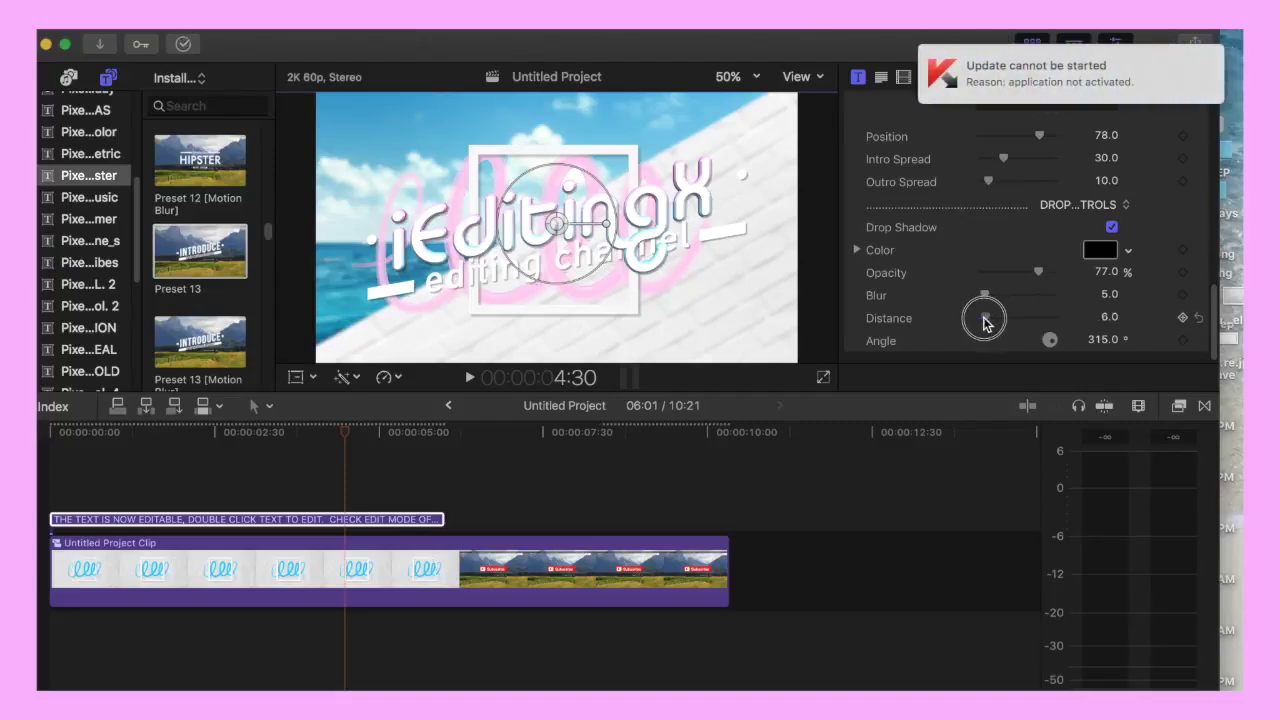
{"action": "mouse_move", "coordinate": [1034, 277]}
{"action": "left_mouse_down"}
{"action": "mouse_move", "coordinate": [1018, 277]}
{"action": "mouse_move", "coordinate": [1050, 270]}
{"action": "left_mouse_up"}
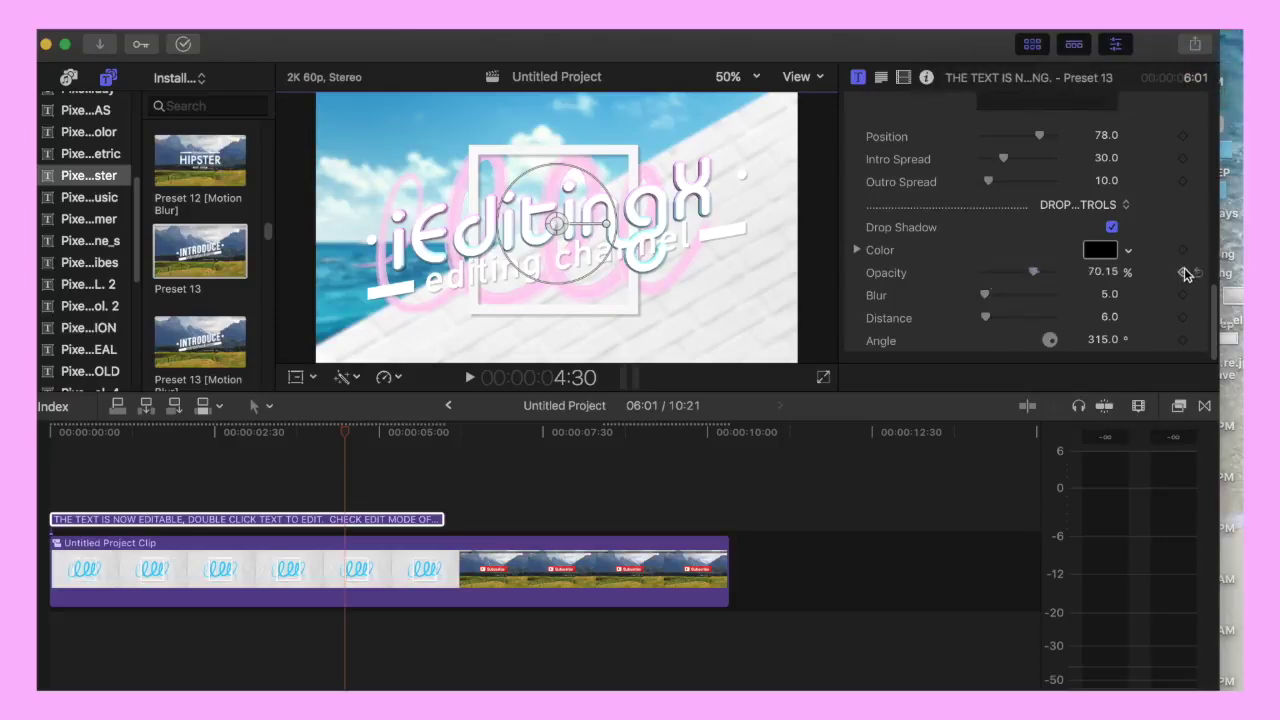
{"action": "left_click_drag", "start_coordinate": [1208, 298], "coordinate": [1222, 322]}
{"action": "left_click_drag", "start_coordinate": [1033, 272], "coordinate": [1052, 276]}
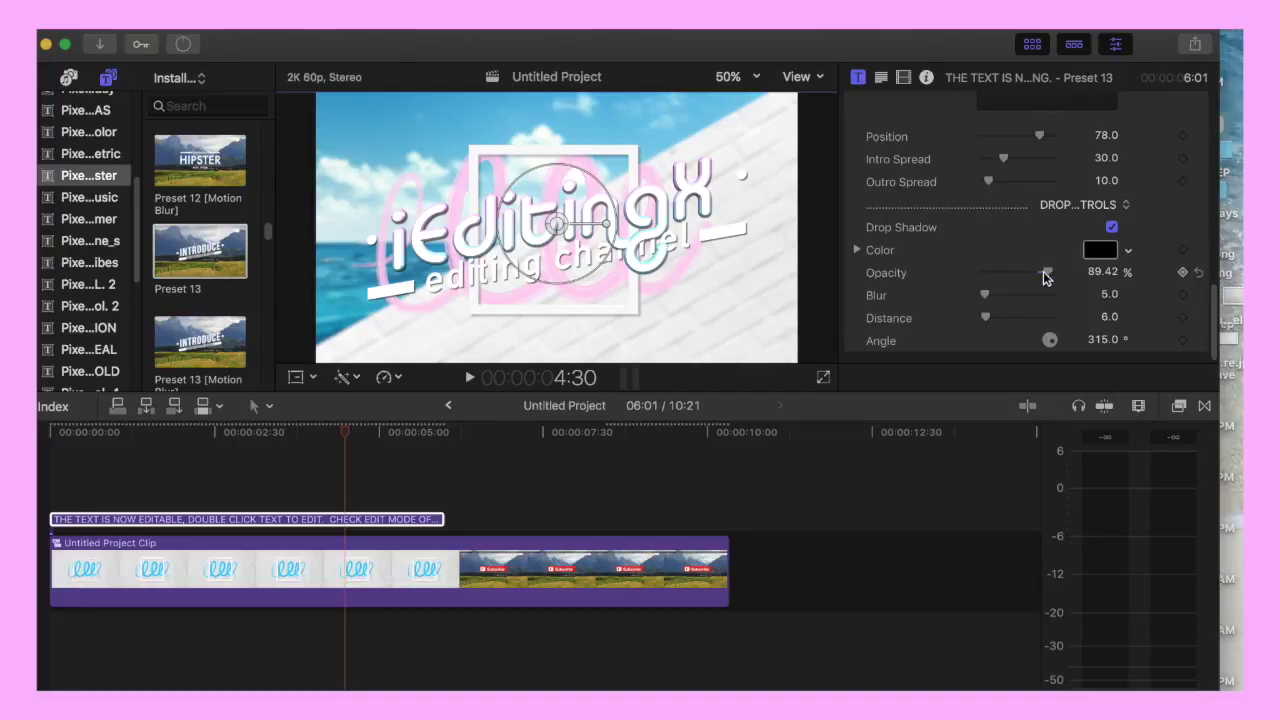
{"action": "left_click_drag", "start_coordinate": [1044, 277], "coordinate": [1043, 272]}
Set the title's Dot Scale to 0, Dot Spread to 58.59, Line Length to 12.42 and Line Spread to 45.96
{"action": "left_click", "coordinate": [1216, 300]}
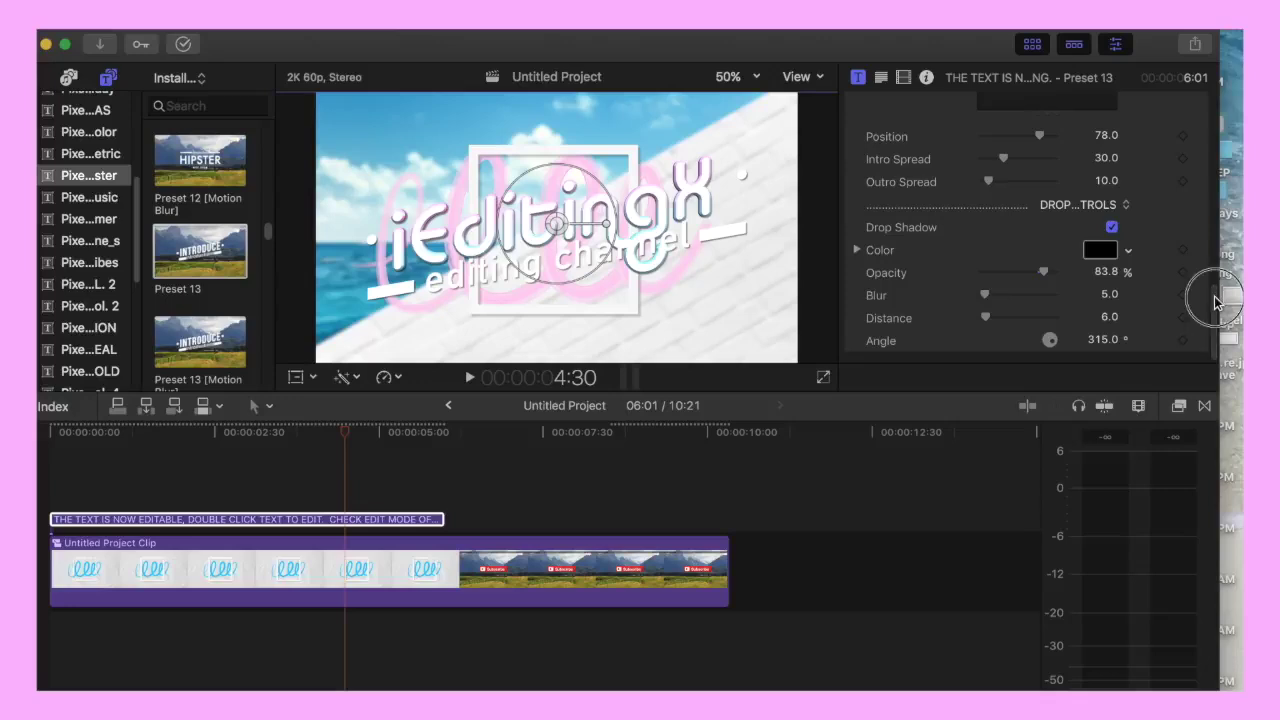
{"action": "left_click_drag", "start_coordinate": [1216, 300], "coordinate": [1190, 98]}
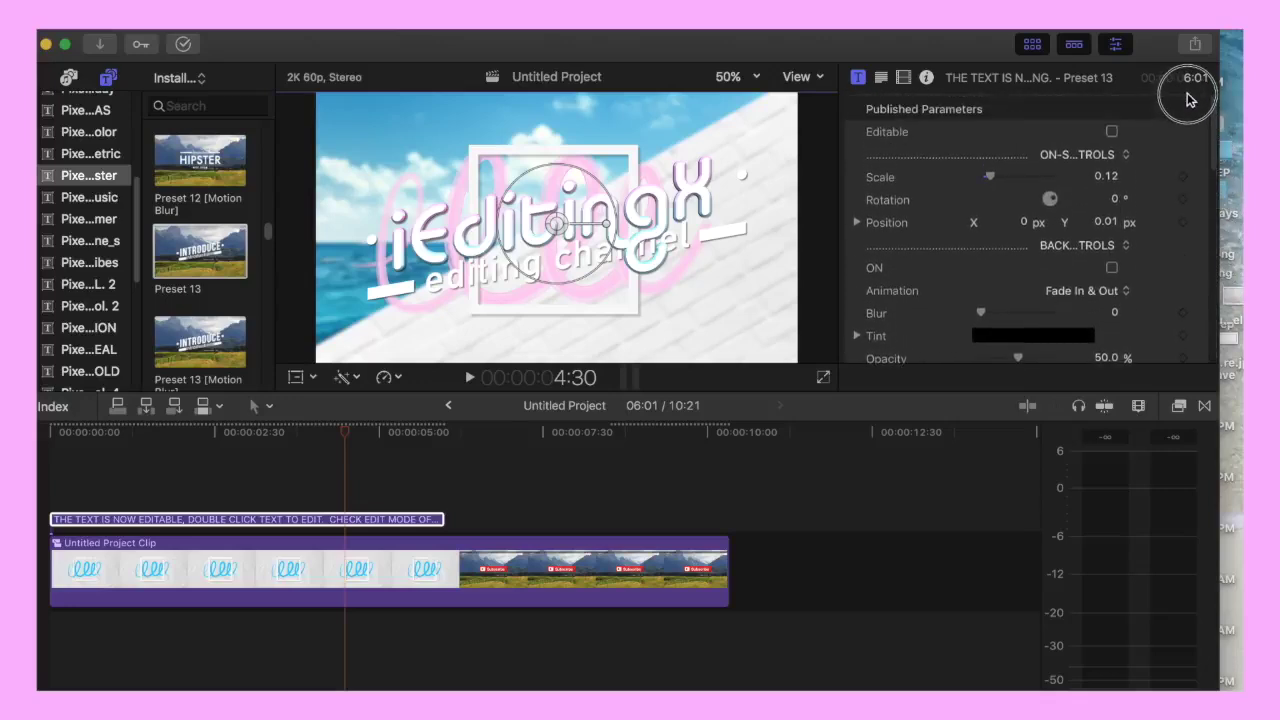
{"action": "scroll", "coordinate": [1000, 240], "scroll_direction": "down", "scroll_amount": 6}
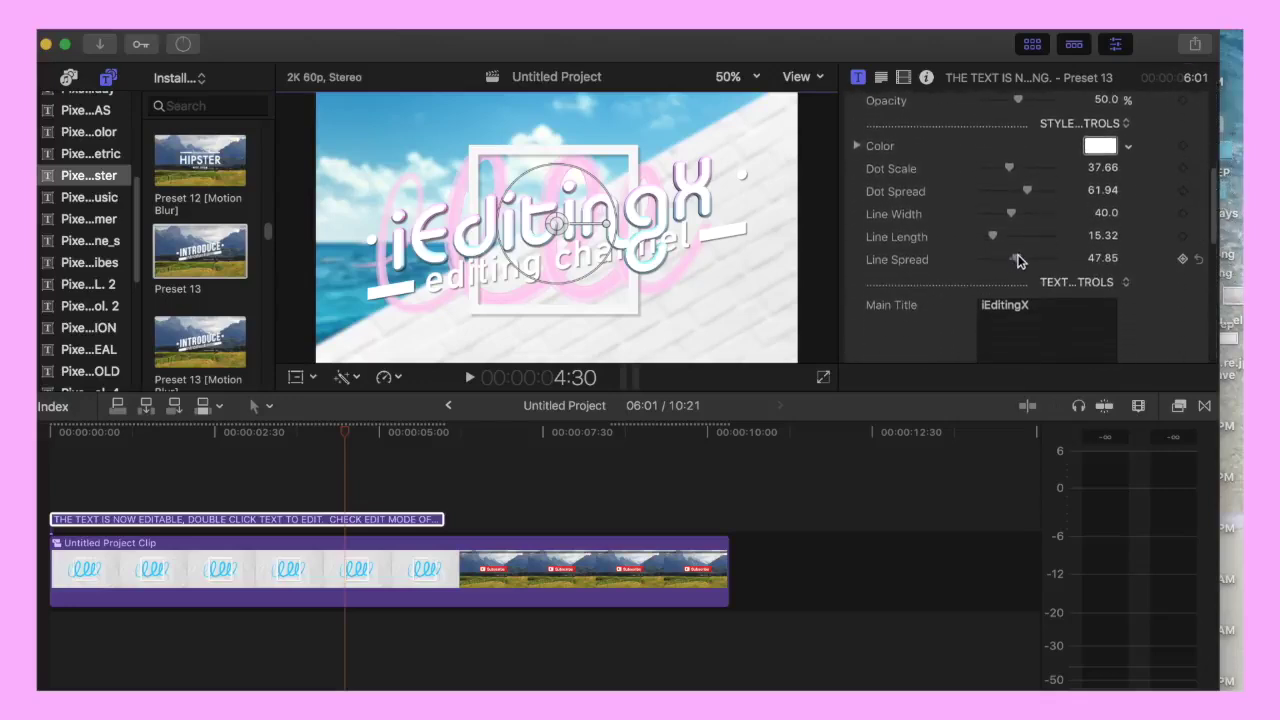
{"action": "left_click_drag", "start_coordinate": [1018, 260], "coordinate": [995, 244]}
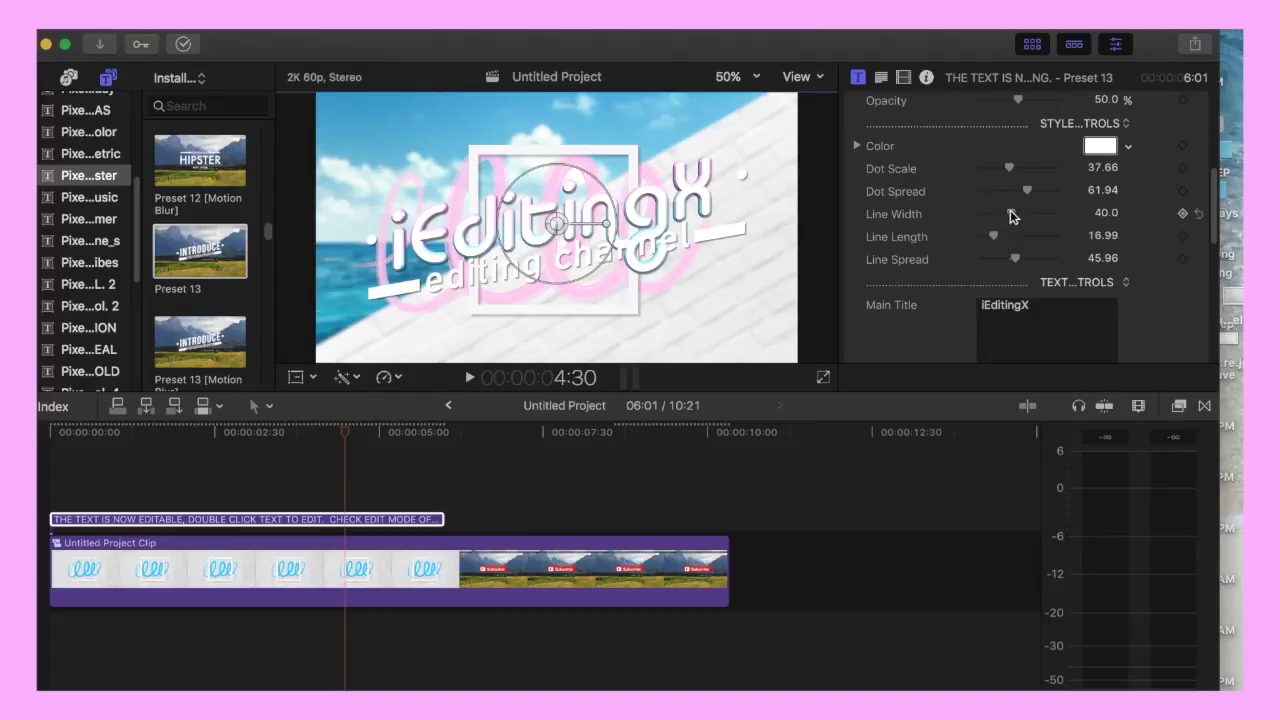
{"action": "left_click_drag", "start_coordinate": [1026, 195], "coordinate": [940, 175]}
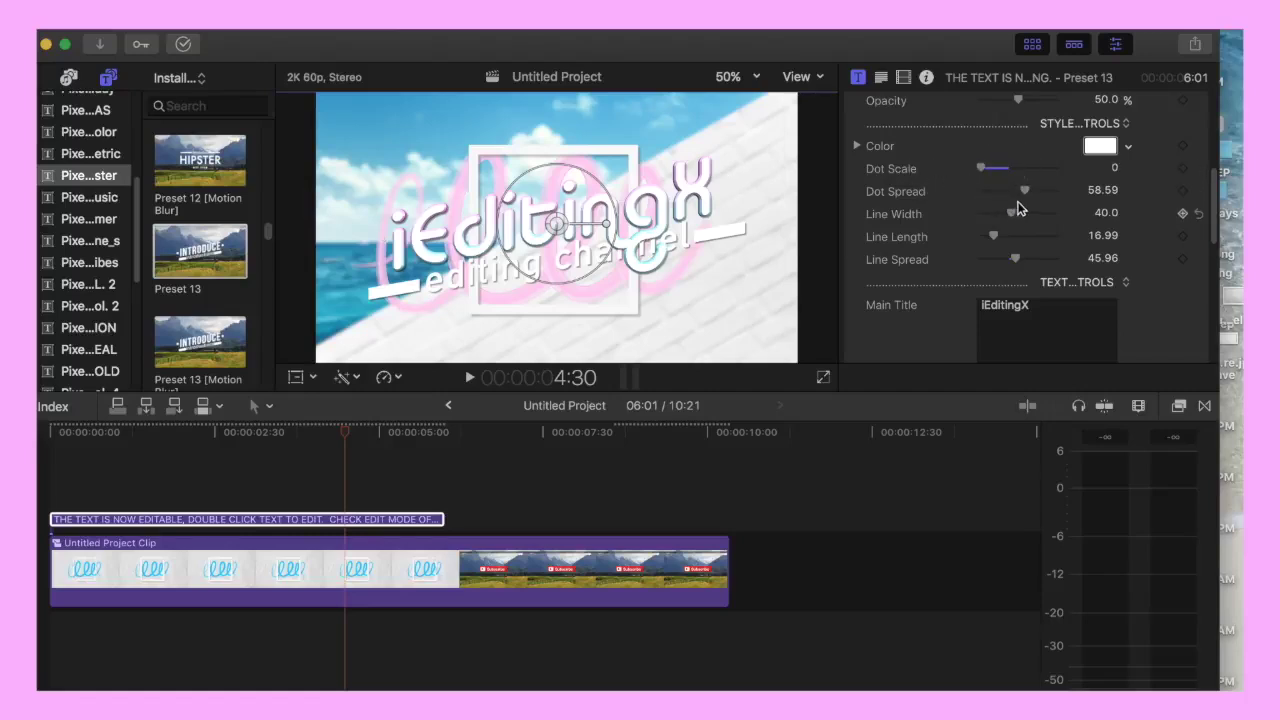
{"action": "mouse_move", "coordinate": [989, 233]}
{"action": "left_mouse_down"}
{"action": "mouse_move", "coordinate": [967, 232]}
{"action": "mouse_move", "coordinate": [991, 236]}
{"action": "left_mouse_up"}
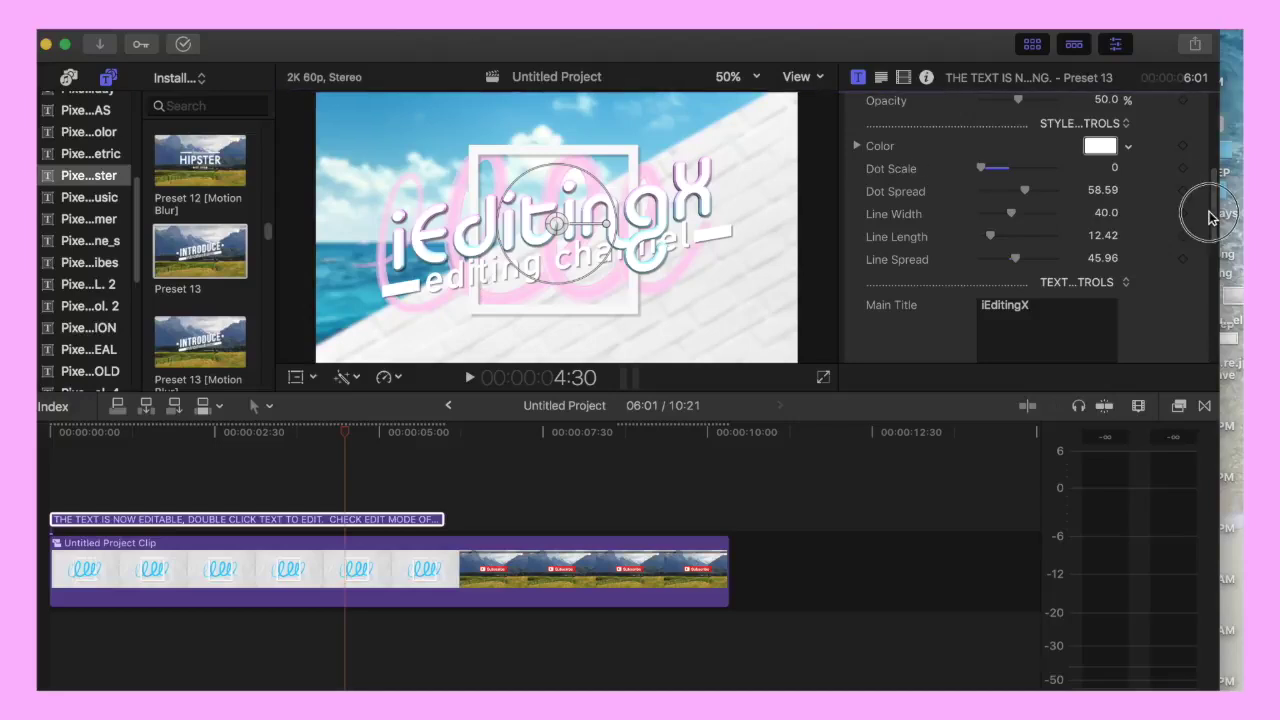
Turn the title's Editable mode on and move the main title up, clear of the subtitle
{"action": "left_click_drag", "start_coordinate": [1210, 180], "coordinate": [1185, 72]}
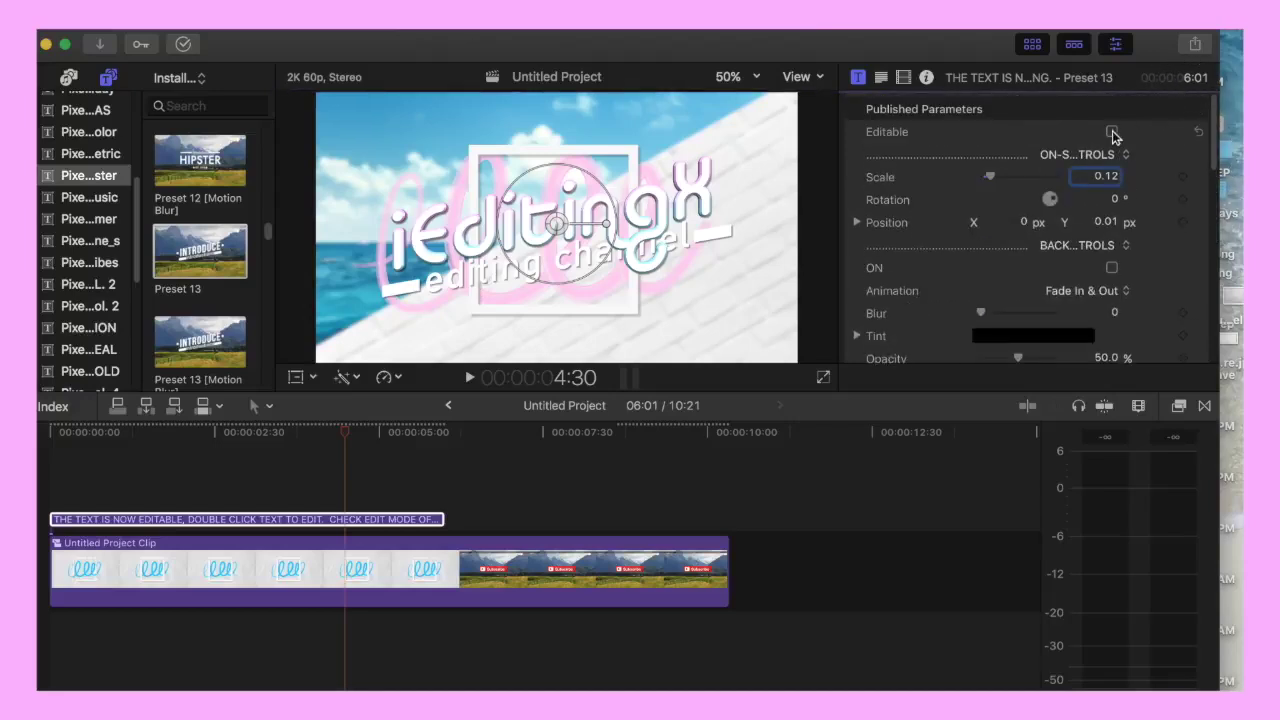
{"action": "double_click", "coordinate": [529, 277]}
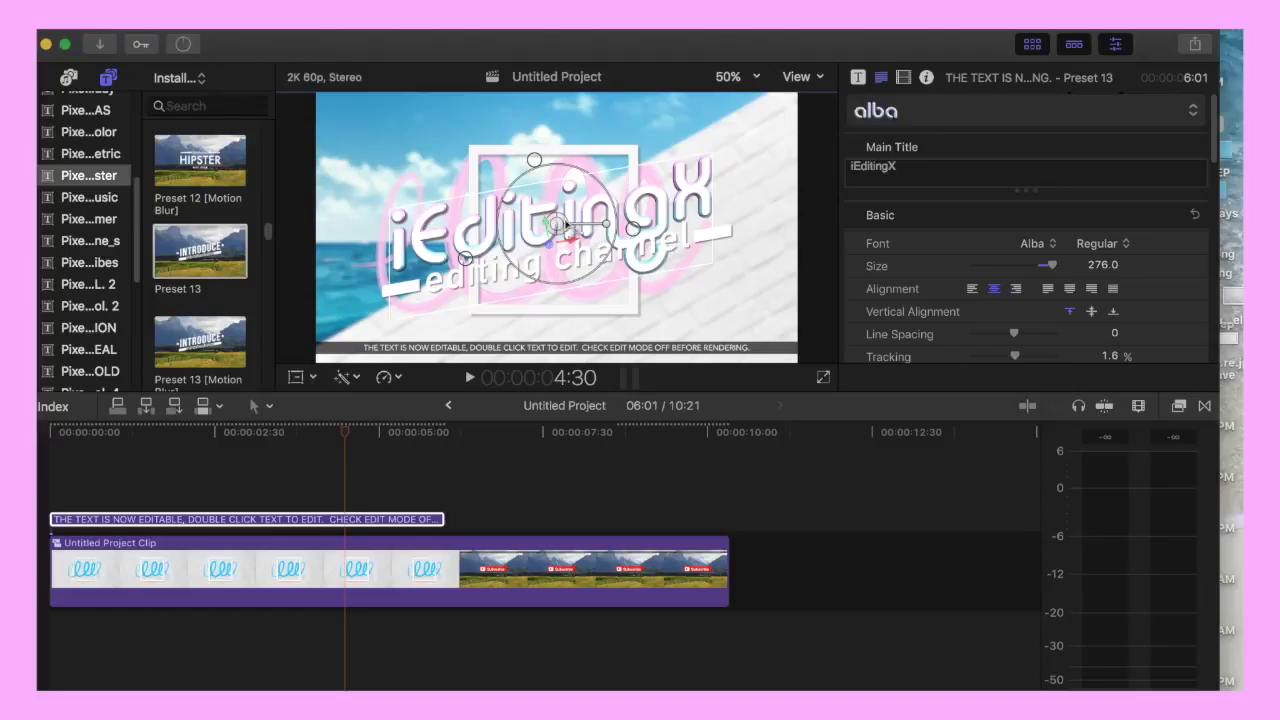
{"action": "left_click_drag", "start_coordinate": [563, 220], "coordinate": [559, 193]}
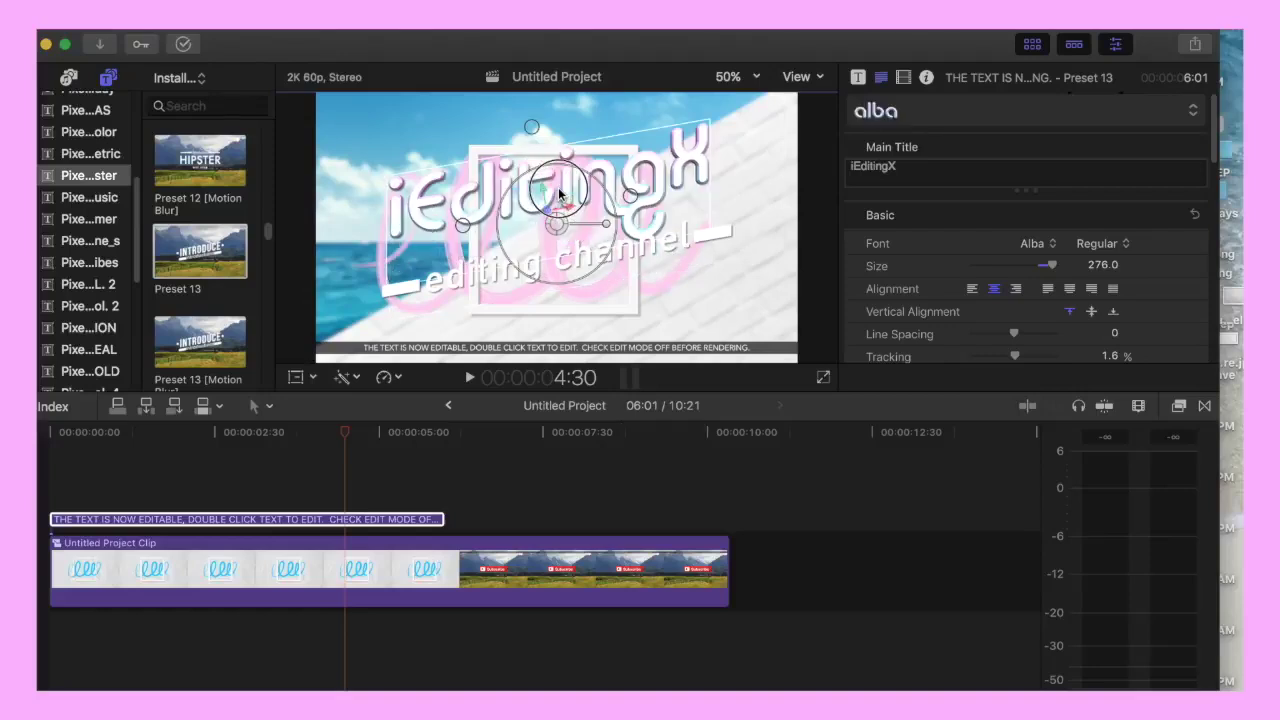
Select the subtitle, turn on 3D Text for it and increase its depth
{"action": "double_click", "coordinate": [651, 255]}
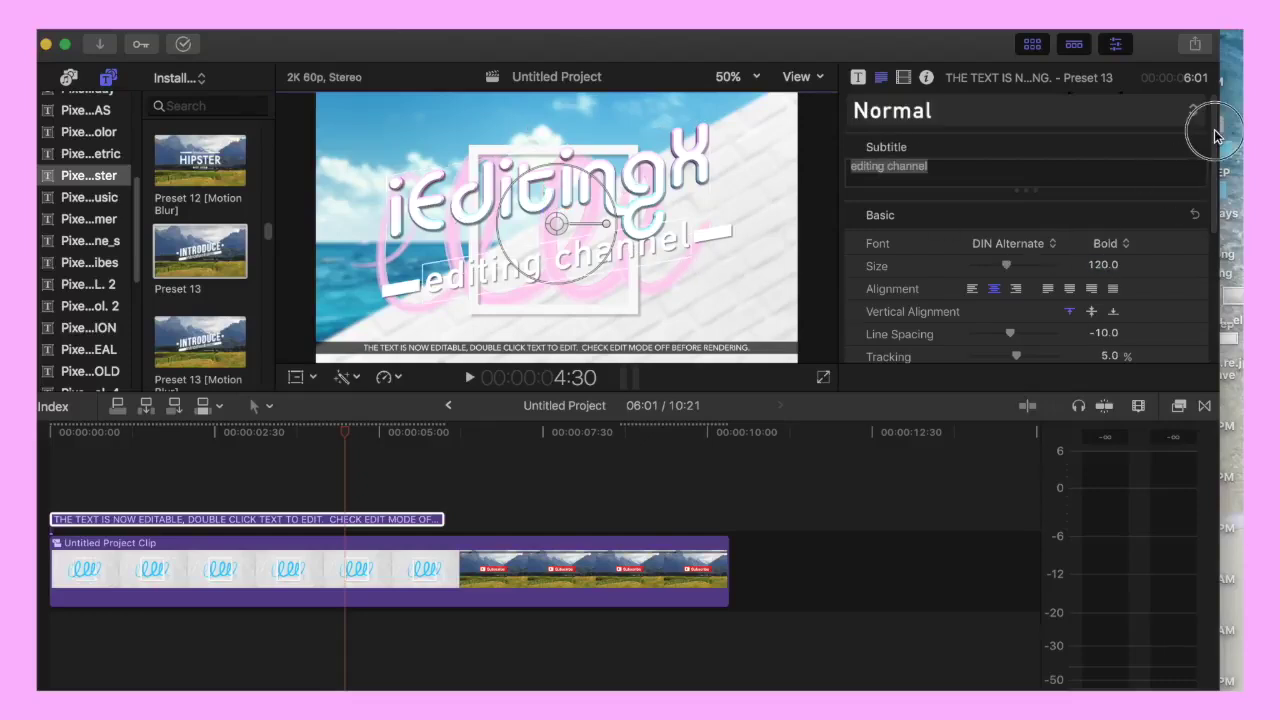
{"action": "scroll", "coordinate": [1215, 135], "scroll_direction": "down", "scroll_amount": 5}
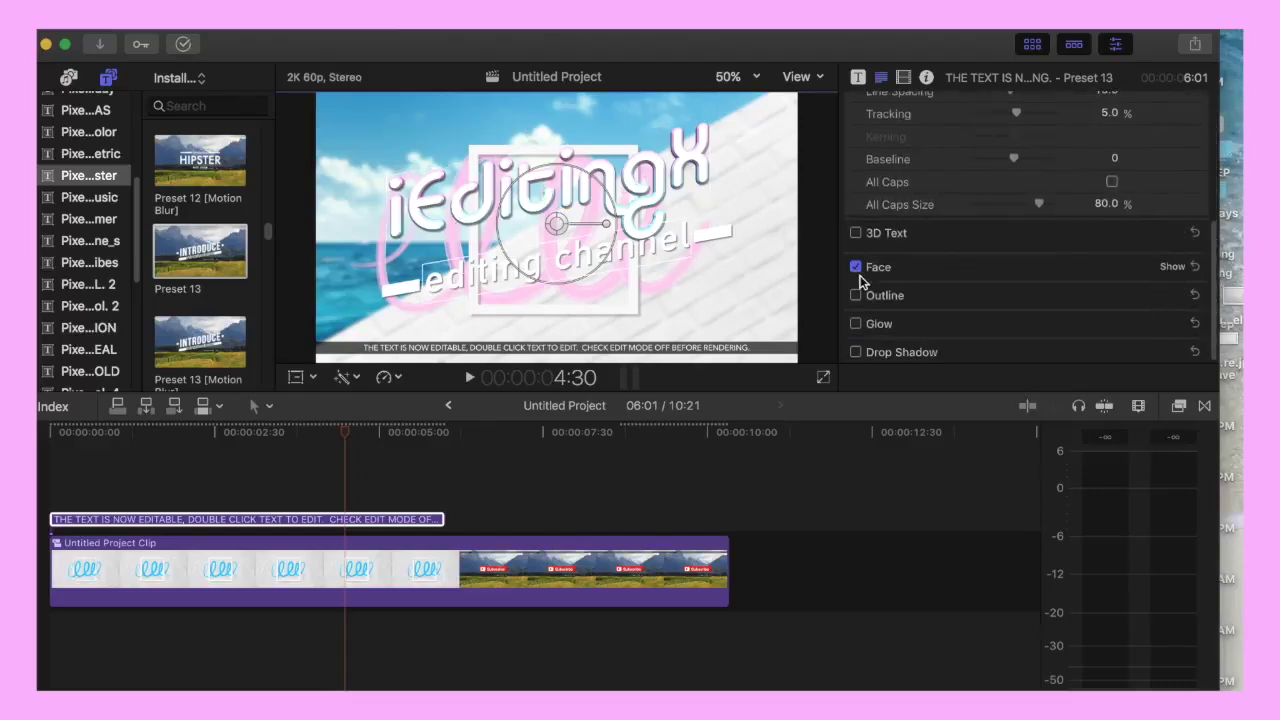
{"action": "left_click", "coordinate": [853, 231]}
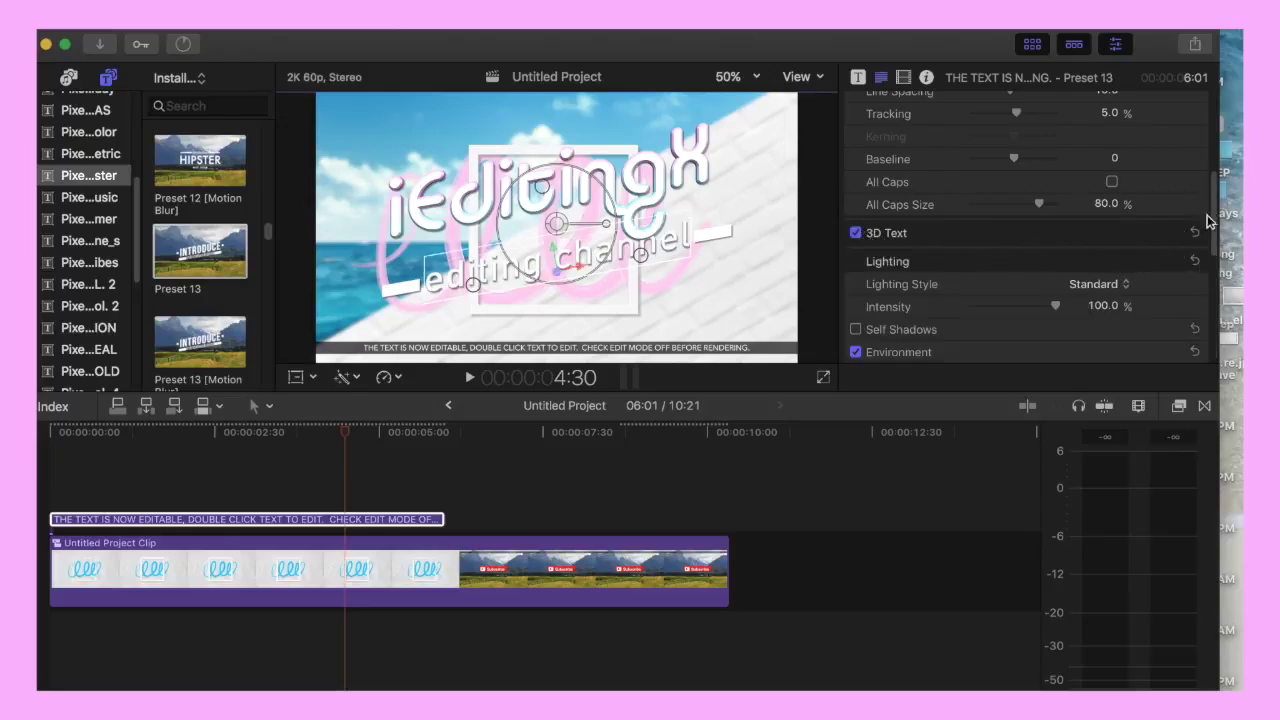
{"action": "left_click", "coordinate": [1172, 232]}
{"action": "mouse_move", "coordinate": [1214, 205]}
{"action": "left_mouse_down"}
{"action": "mouse_move", "coordinate": [1217, 248]}
{"action": "mouse_move", "coordinate": [1211, 229]}
{"action": "left_mouse_up"}
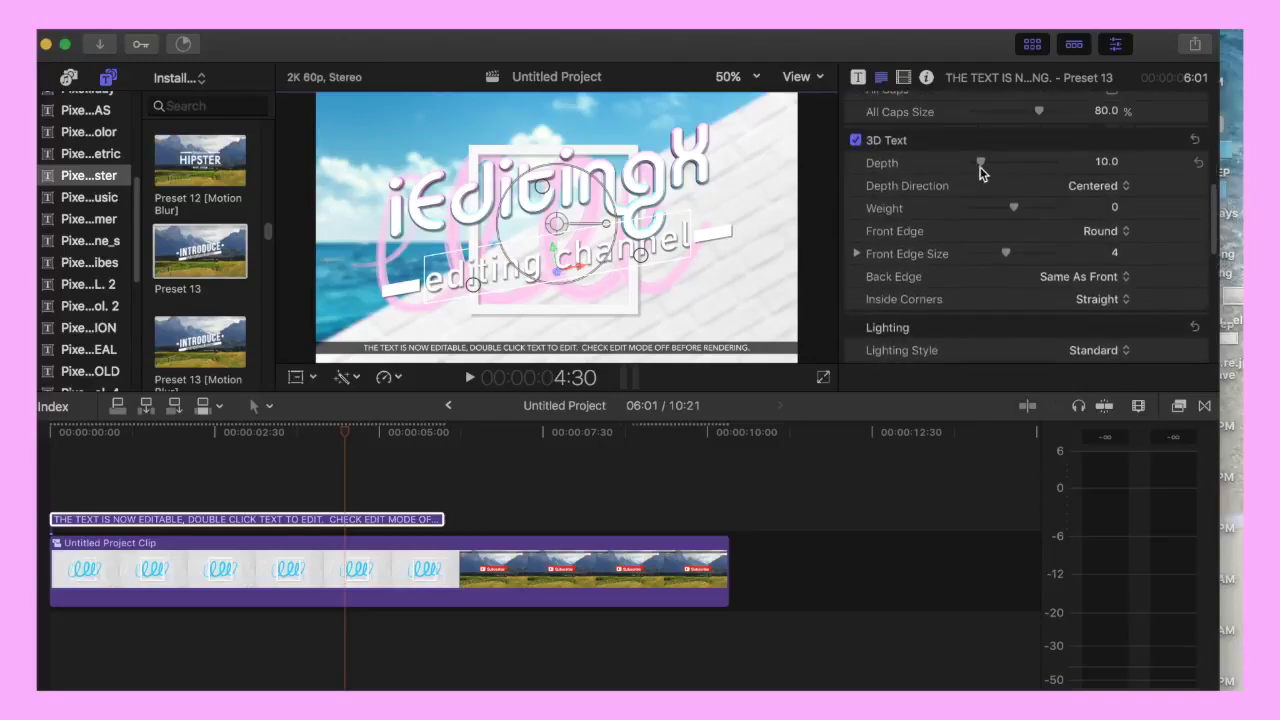
{"action": "left_click_drag", "start_coordinate": [986, 166], "coordinate": [1011, 163]}
Switch the subtitle's 3D material to Multiple and colour the Side facet light pink
{"action": "left_click_drag", "start_coordinate": [1213, 203], "coordinate": [1217, 250]}
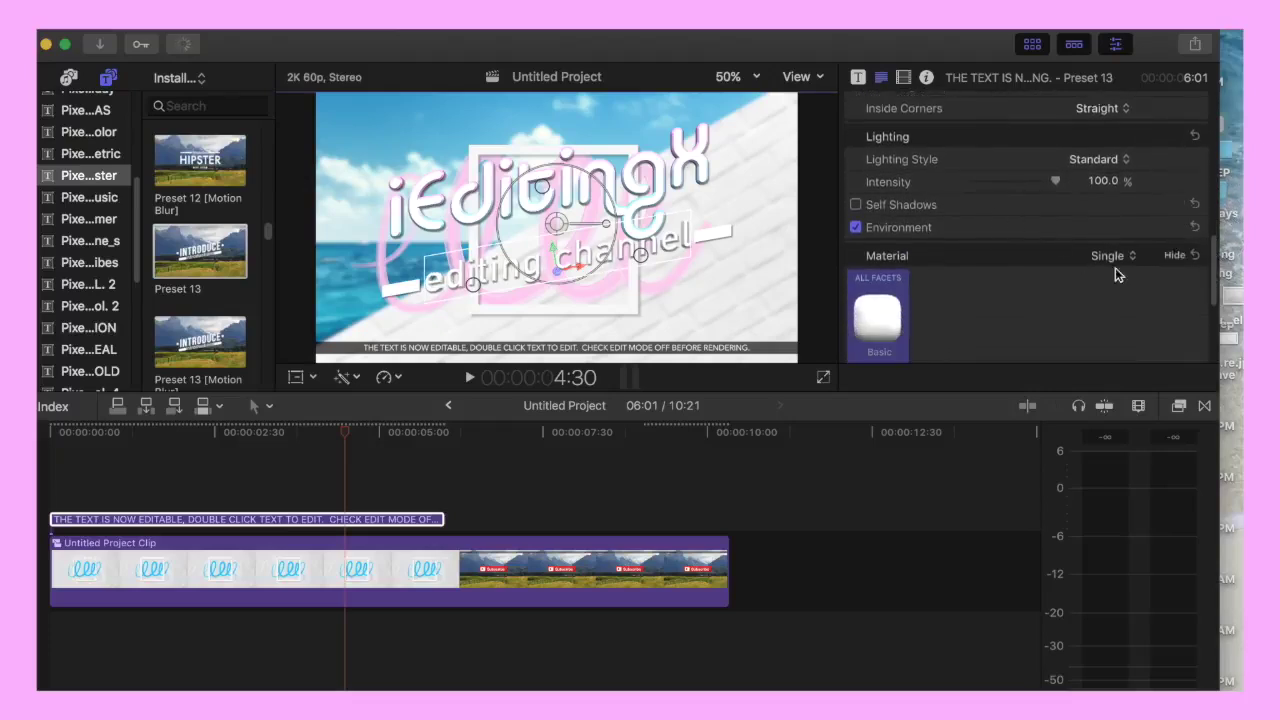
{"action": "scroll", "coordinate": [1131, 230], "scroll_direction": "down", "scroll_amount": 2}
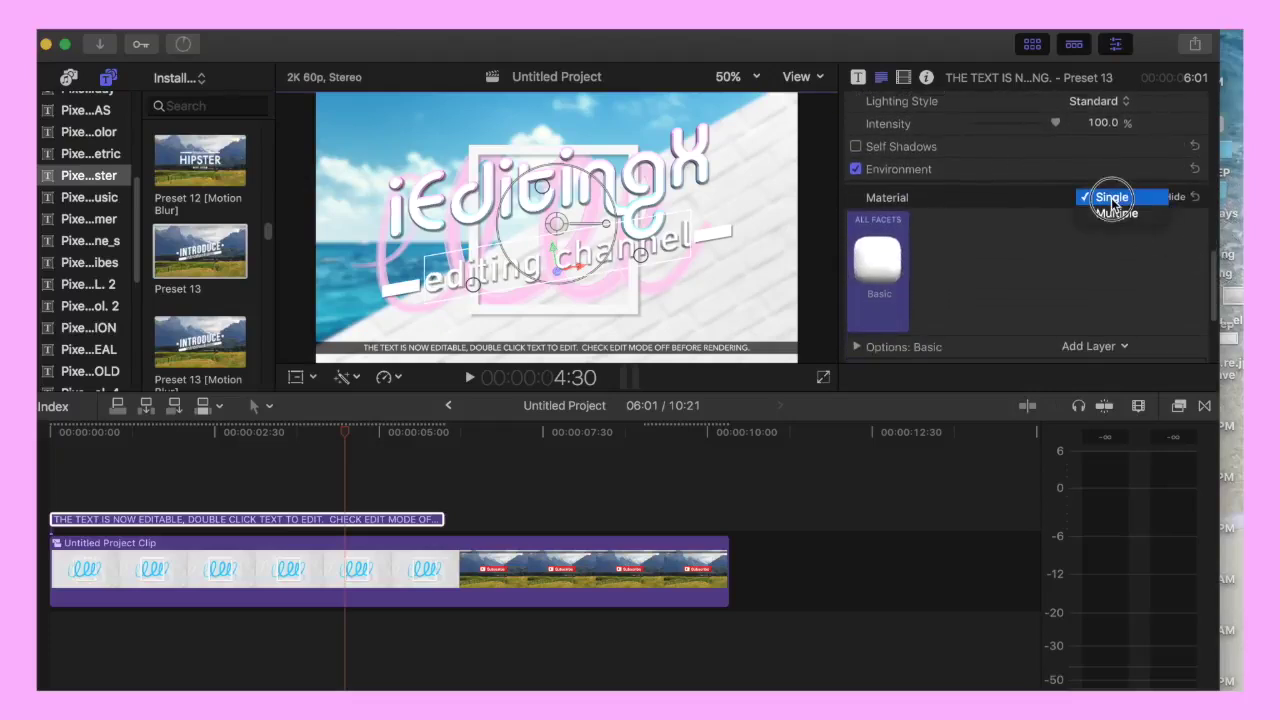
{"action": "left_click", "coordinate": [1116, 213]}
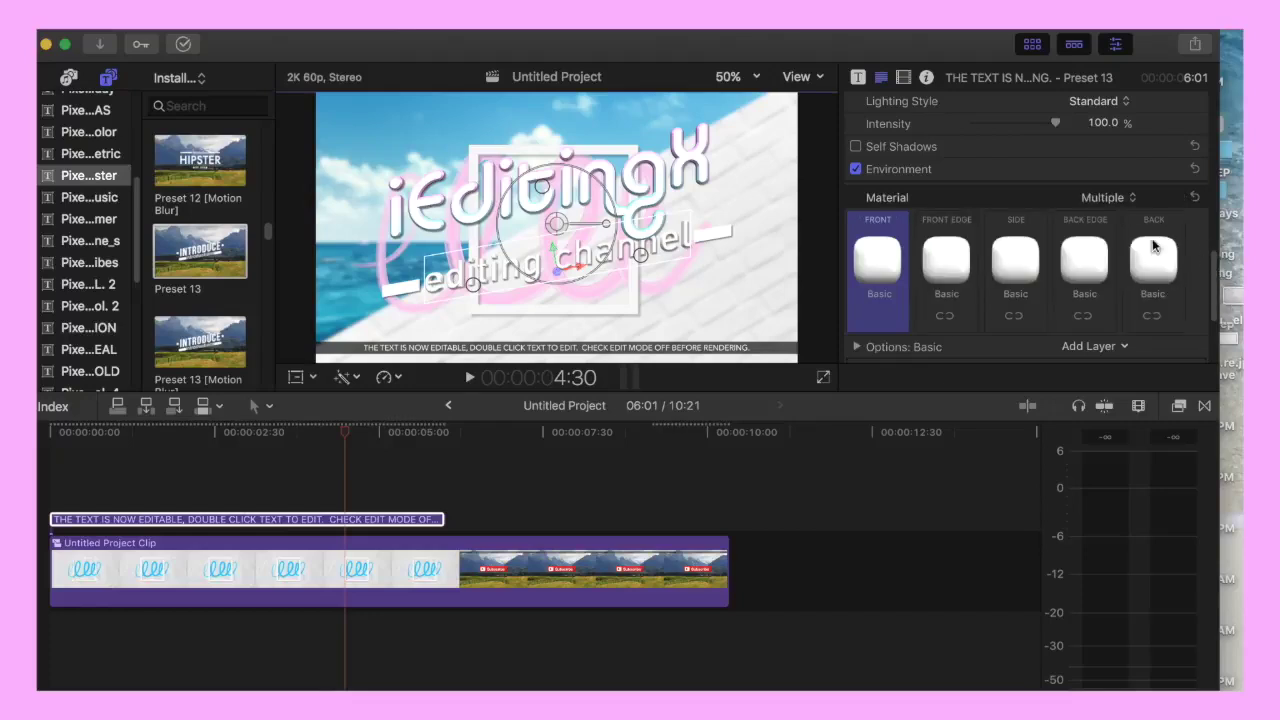
{"action": "left_click", "coordinate": [1010, 220]}
{"action": "left_click_drag", "start_coordinate": [1221, 257], "coordinate": [1216, 313]}
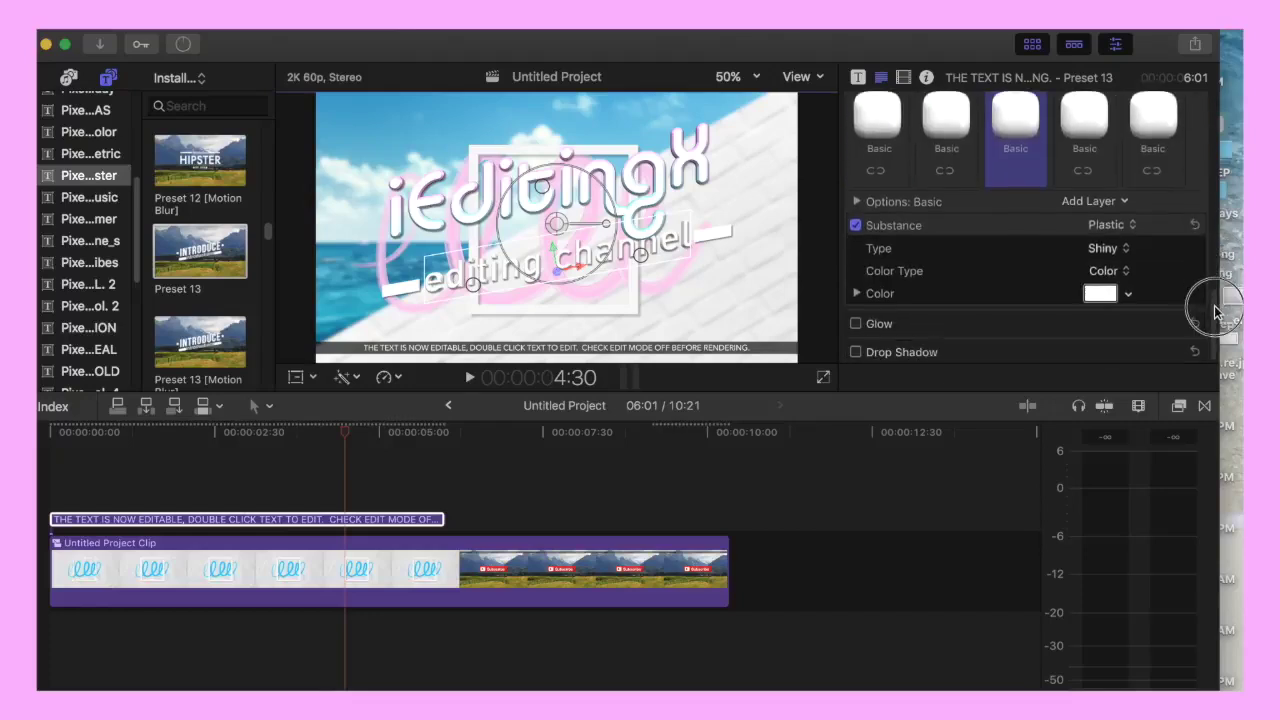
{"action": "left_click", "coordinate": [1128, 297]}
{"action": "left_click", "coordinate": [1040, 449]}
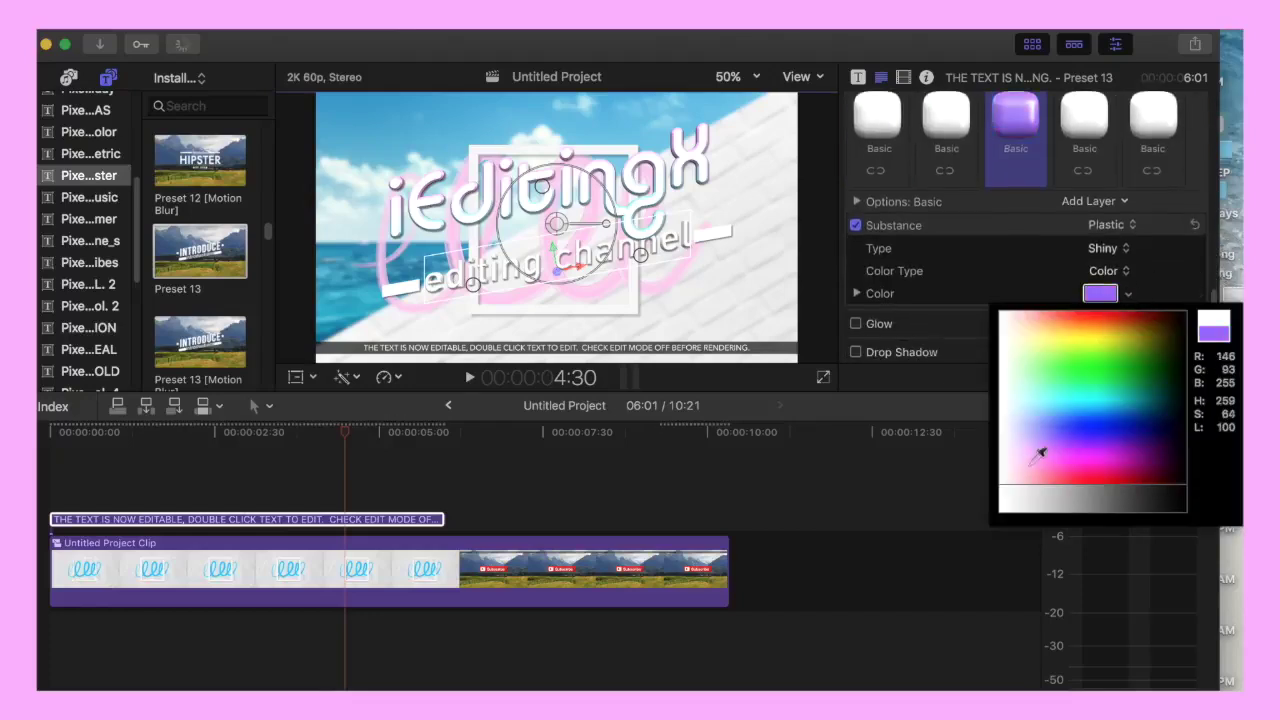
Try stronger pink and green on the subtitle's Front Edge facet, settling on a very pale pink
{"action": "left_click", "coordinate": [965, 162]}
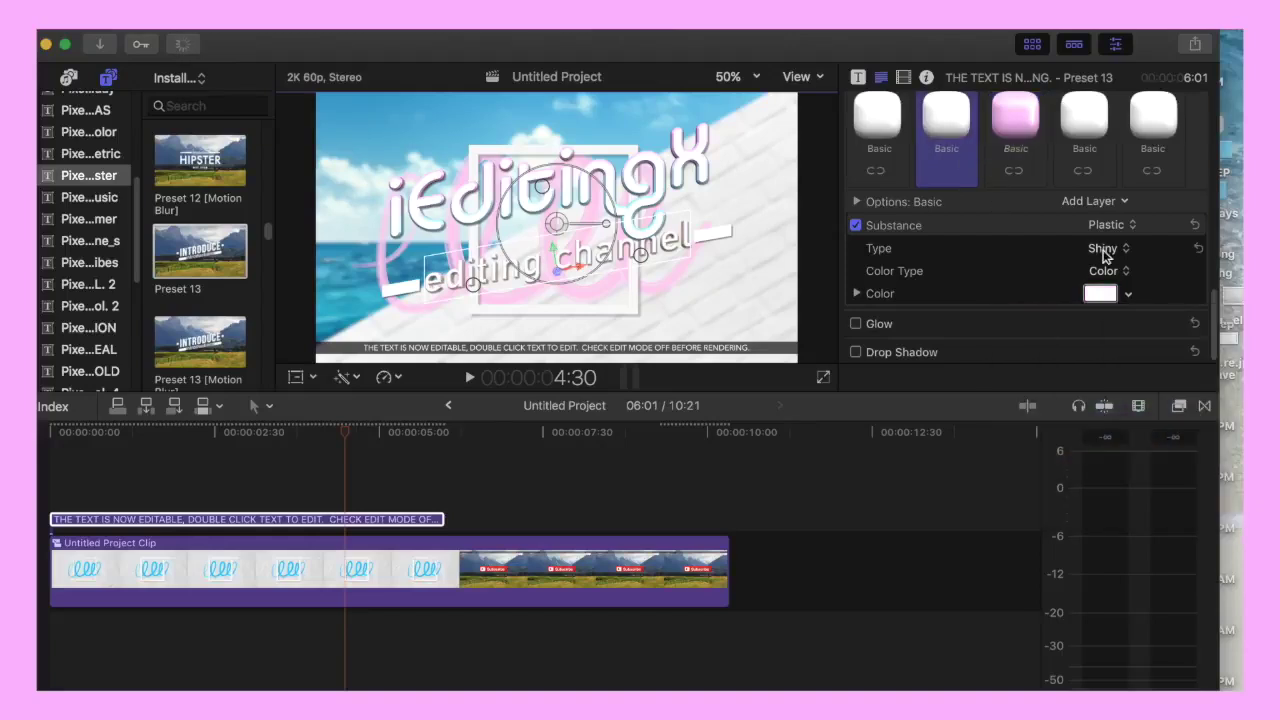
{"action": "left_click", "coordinate": [1128, 293]}
{"action": "left_click", "coordinate": [1057, 429]}
{"action": "left_click", "coordinate": [1051, 449]}
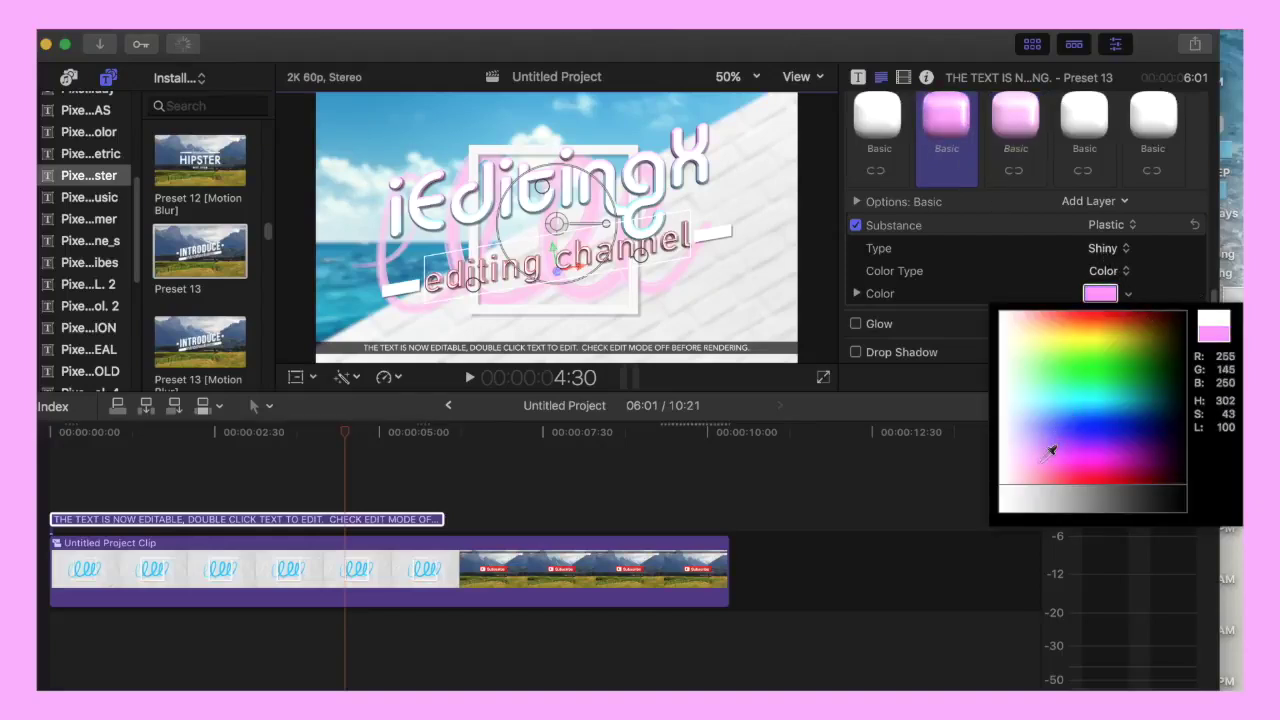
{"action": "left_click", "coordinate": [1129, 301]}
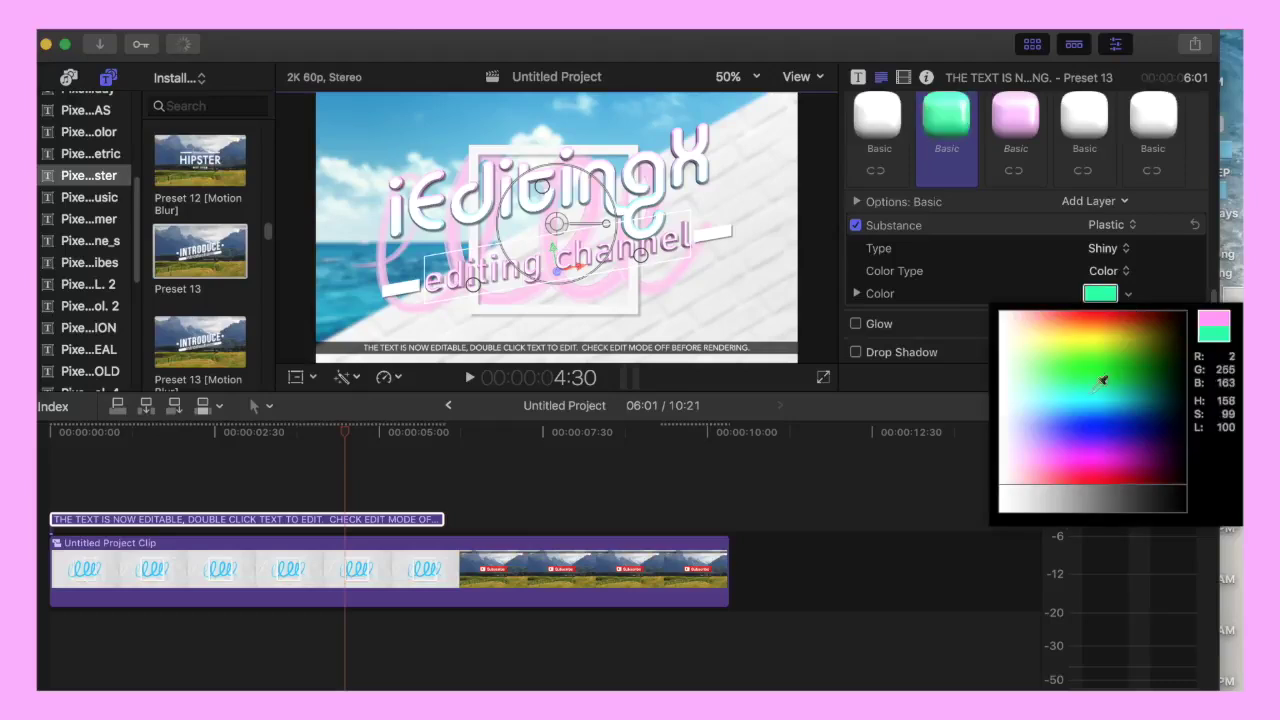
{"action": "left_click", "coordinate": [1020, 455]}
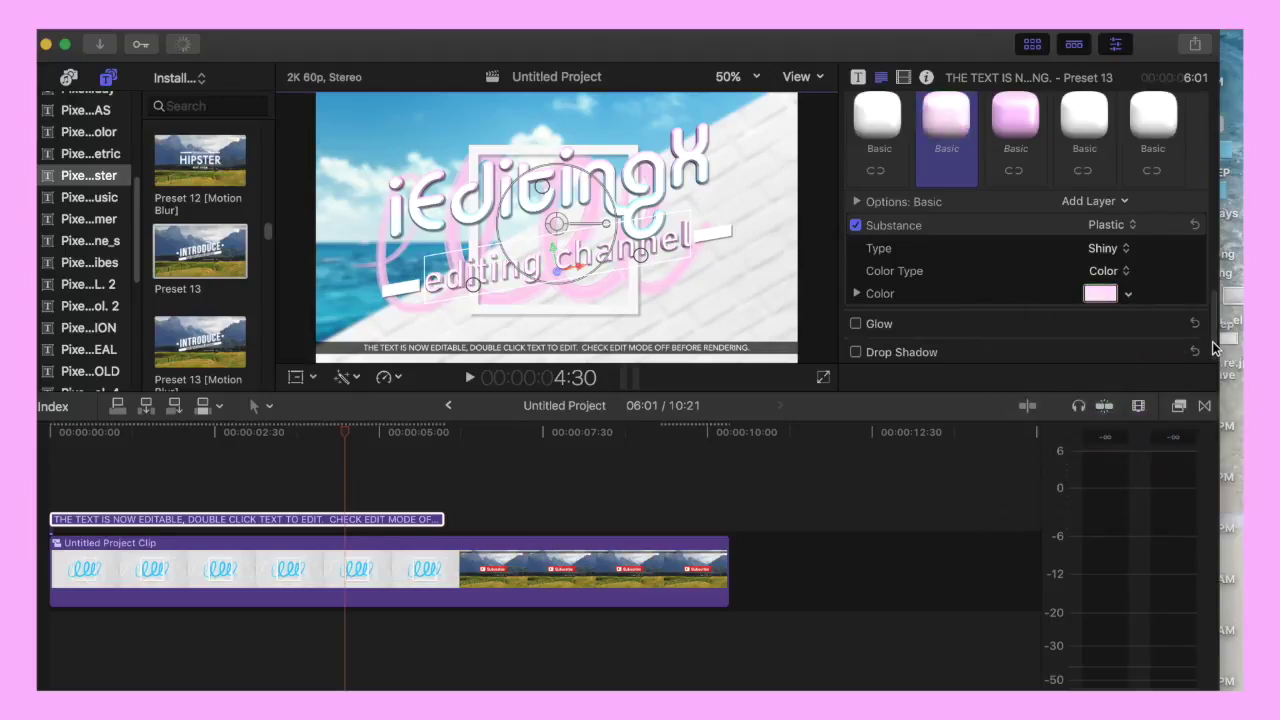
Reduce the subtitle's Front Edge Size to 3.49 and try the Concave and Groove front edge shapes
{"action": "left_click_drag", "start_coordinate": [1212, 341], "coordinate": [1203, 262]}
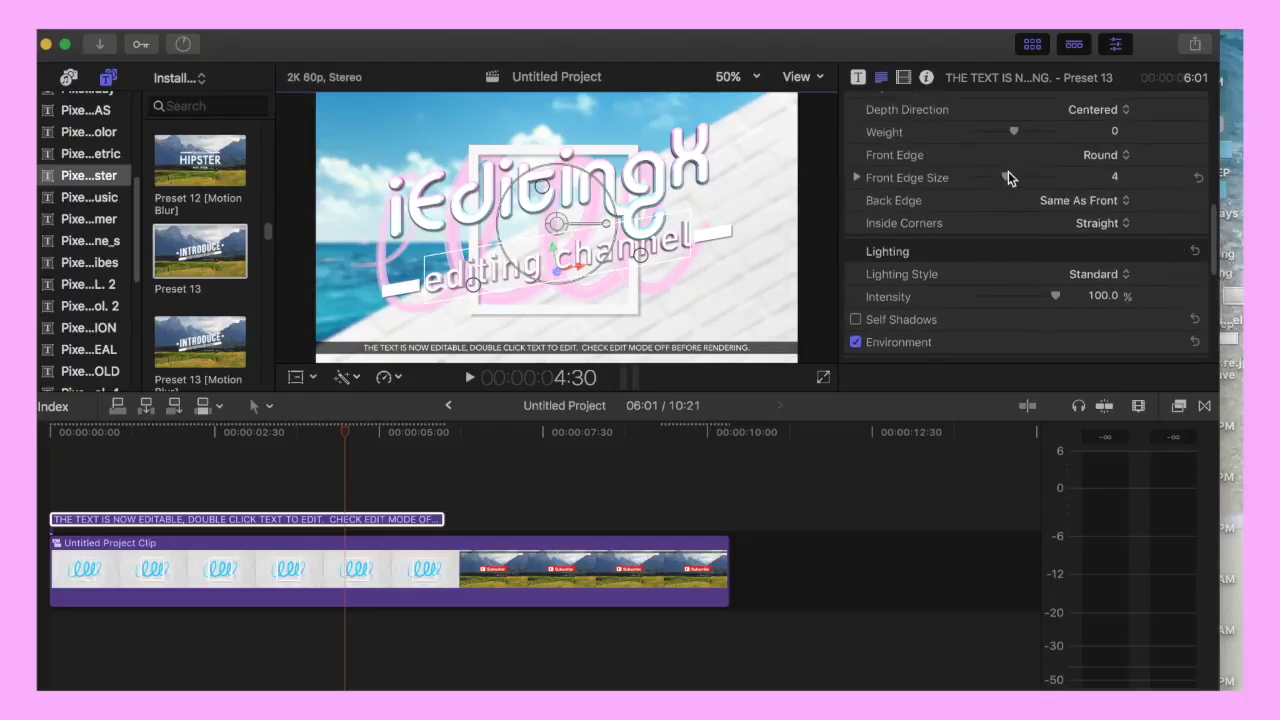
{"action": "left_click_drag", "start_coordinate": [1008, 177], "coordinate": [1008, 178]}
{"action": "left_click", "coordinate": [1125, 156]}
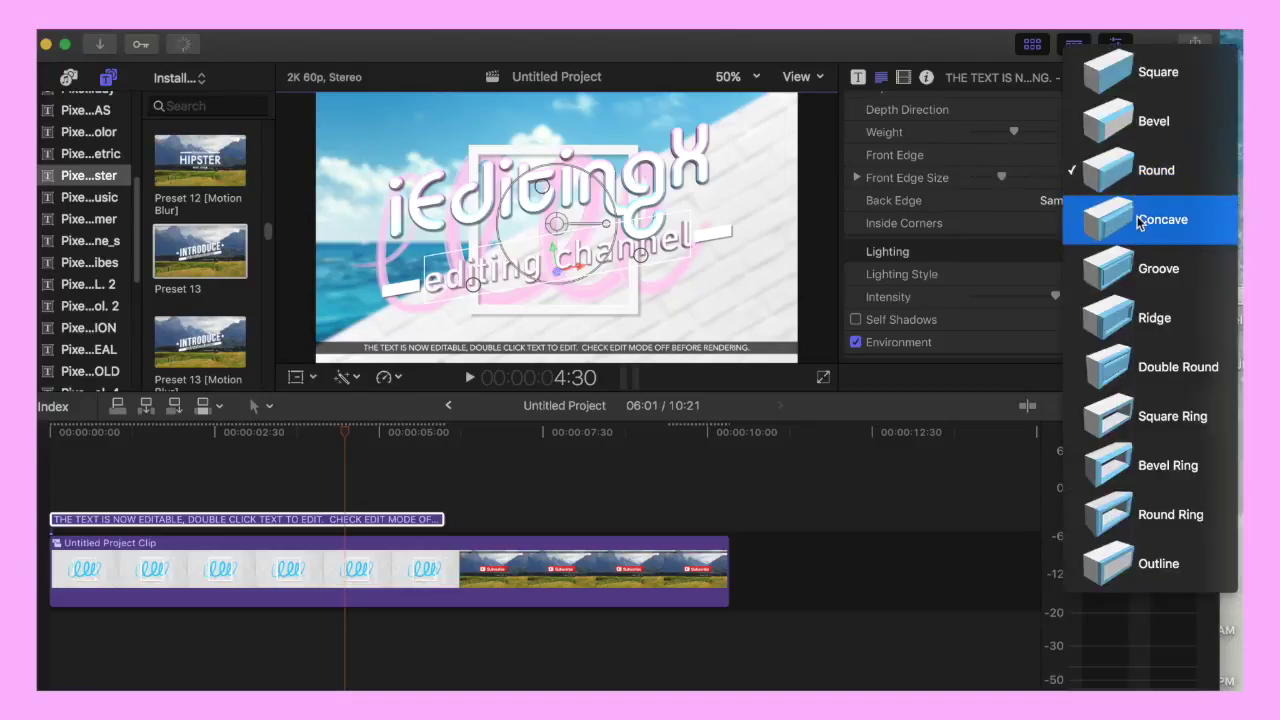
{"action": "key", "text": "Escape"}
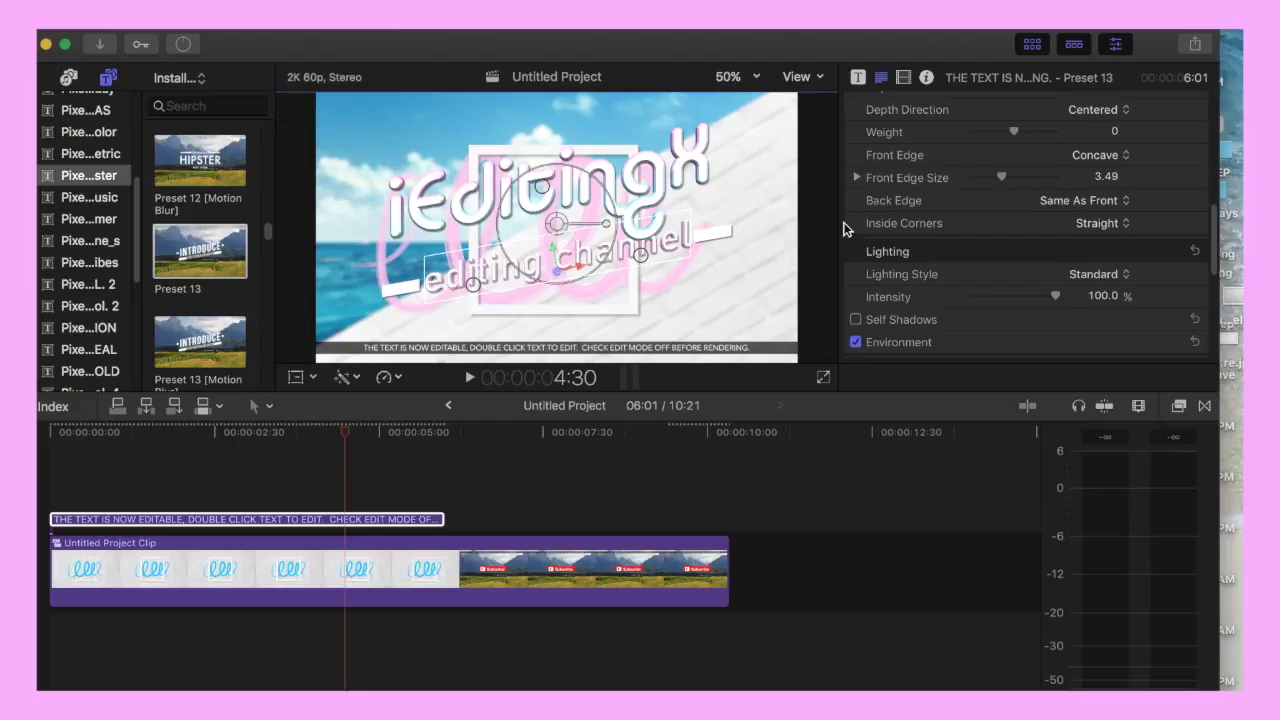
{"action": "left_click", "coordinate": [1105, 154]}
{"action": "left_click", "coordinate": [1124, 223]}
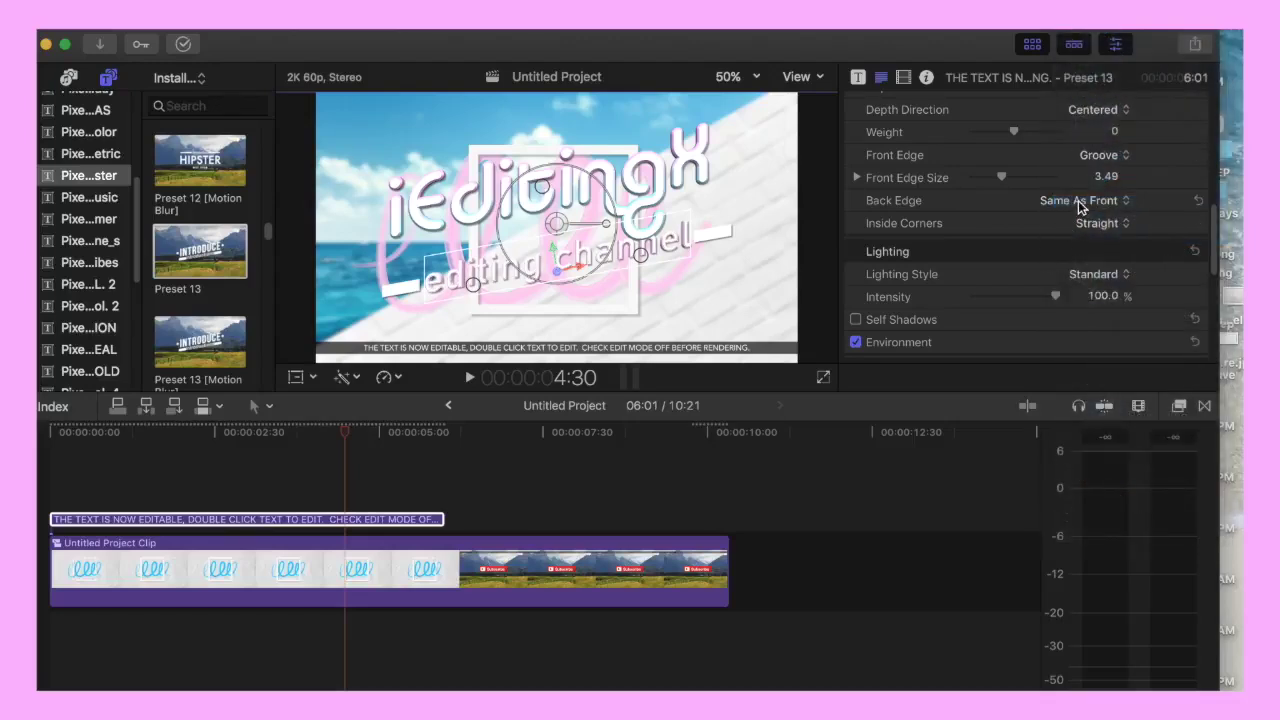
Try the Round, Ridge, Concave, Bevel Ring and Double Round front edge shapes on the 3D subtitle
{"action": "left_click", "coordinate": [1102, 156]}
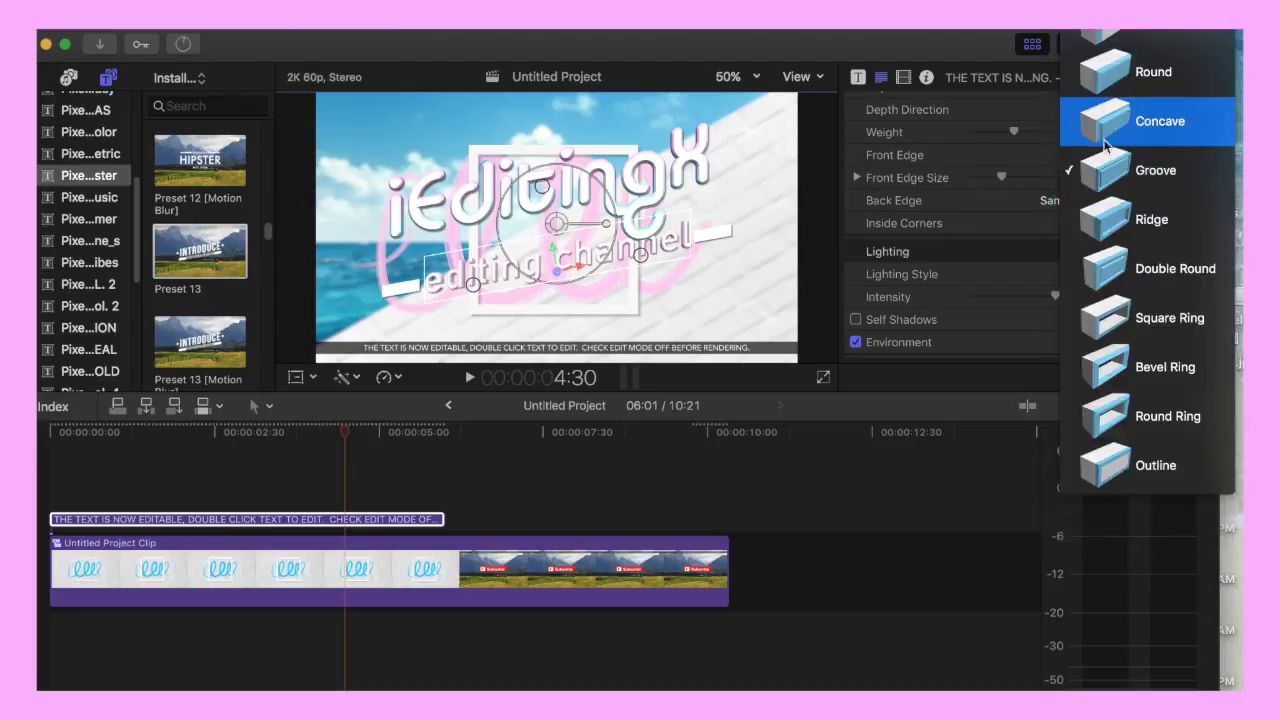
{"action": "left_click", "coordinate": [1128, 77]}
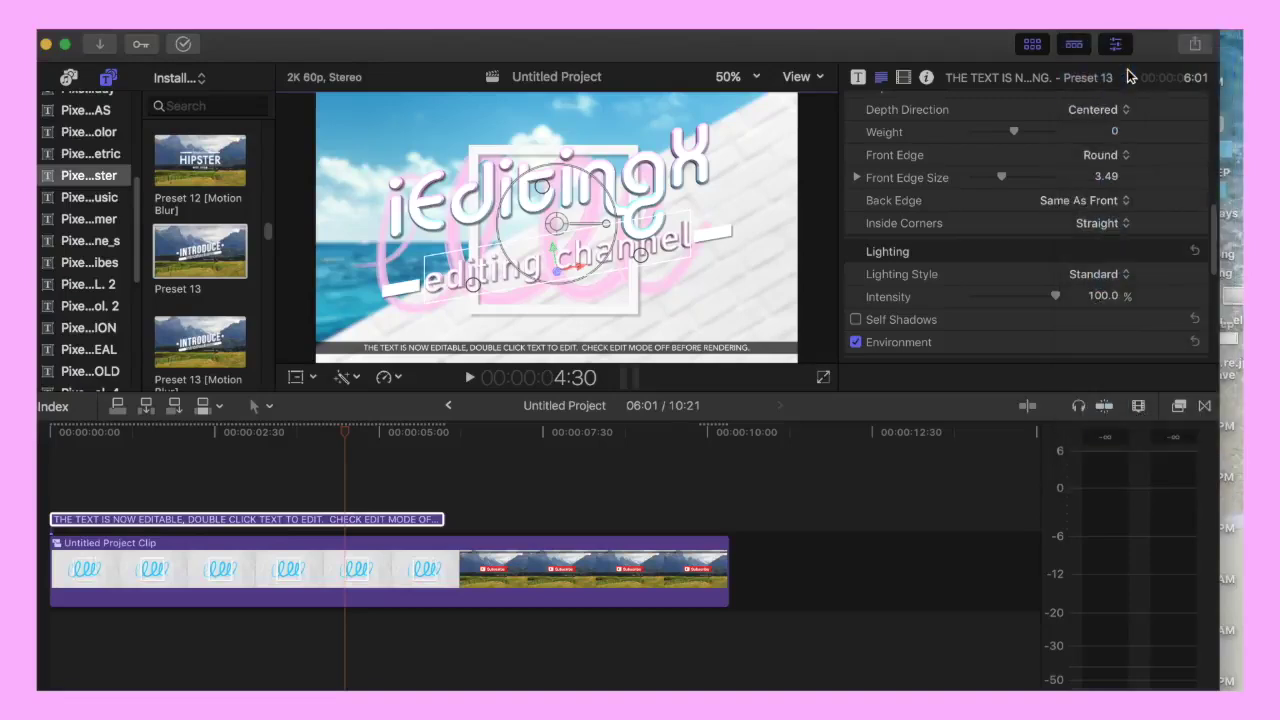
{"action": "left_click", "coordinate": [1110, 158]}
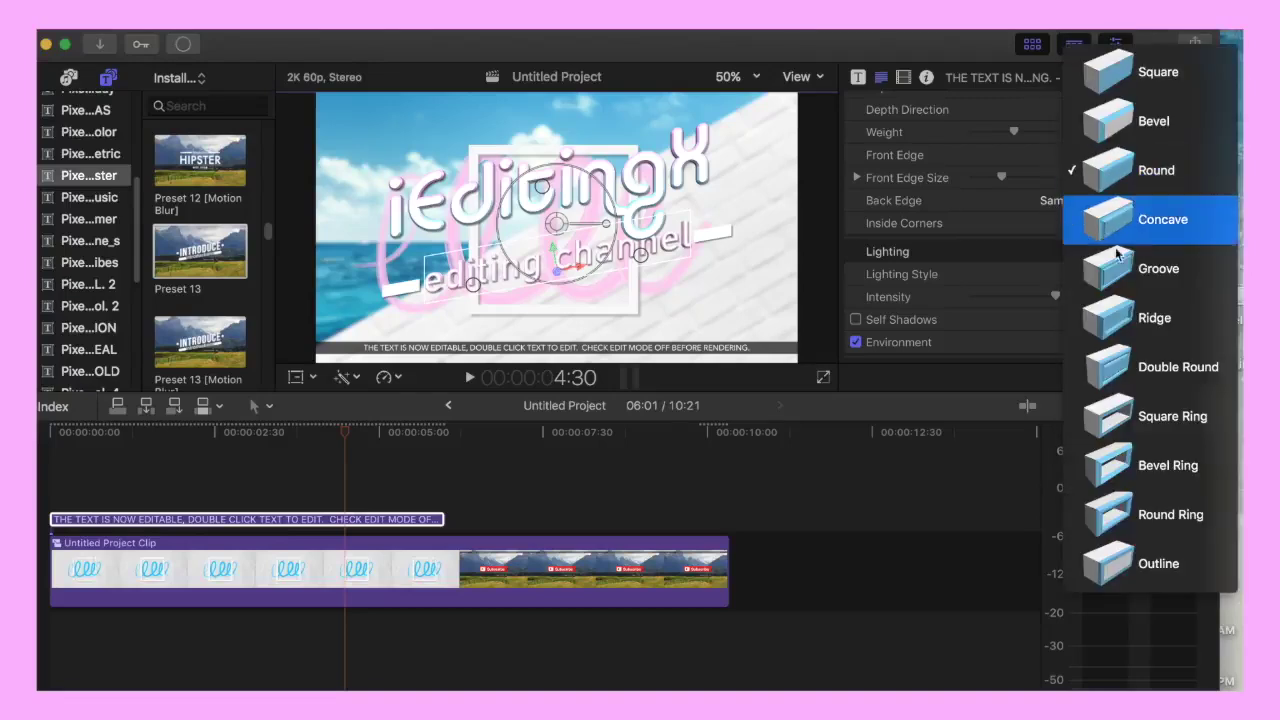
{"action": "left_click", "coordinate": [1128, 318]}
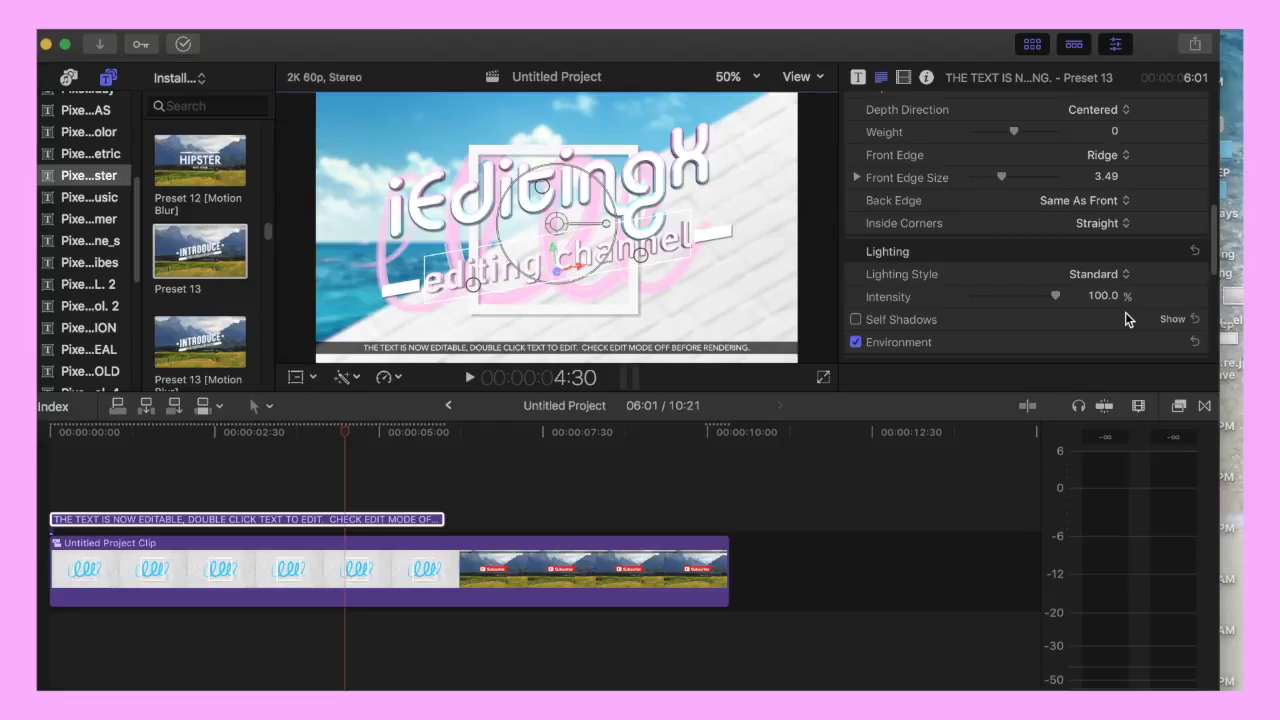
{"action": "left_click", "coordinate": [1105, 158]}
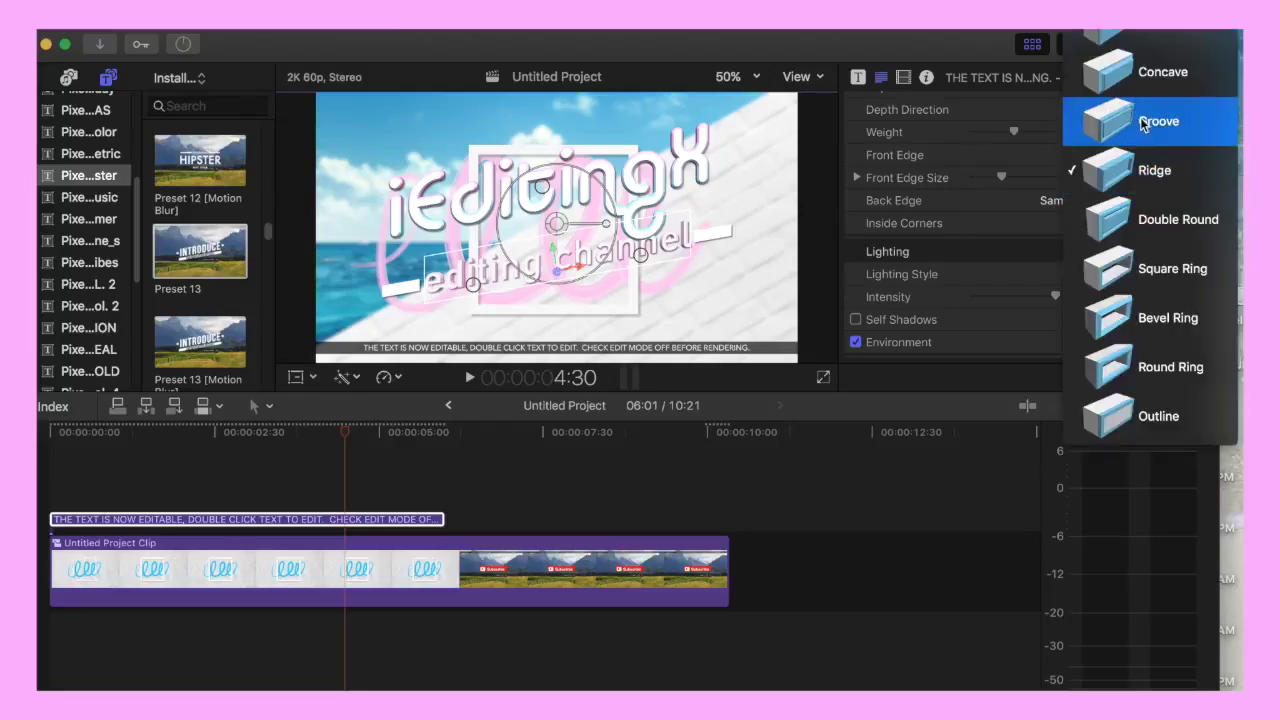
{"action": "left_click", "coordinate": [1165, 76]}
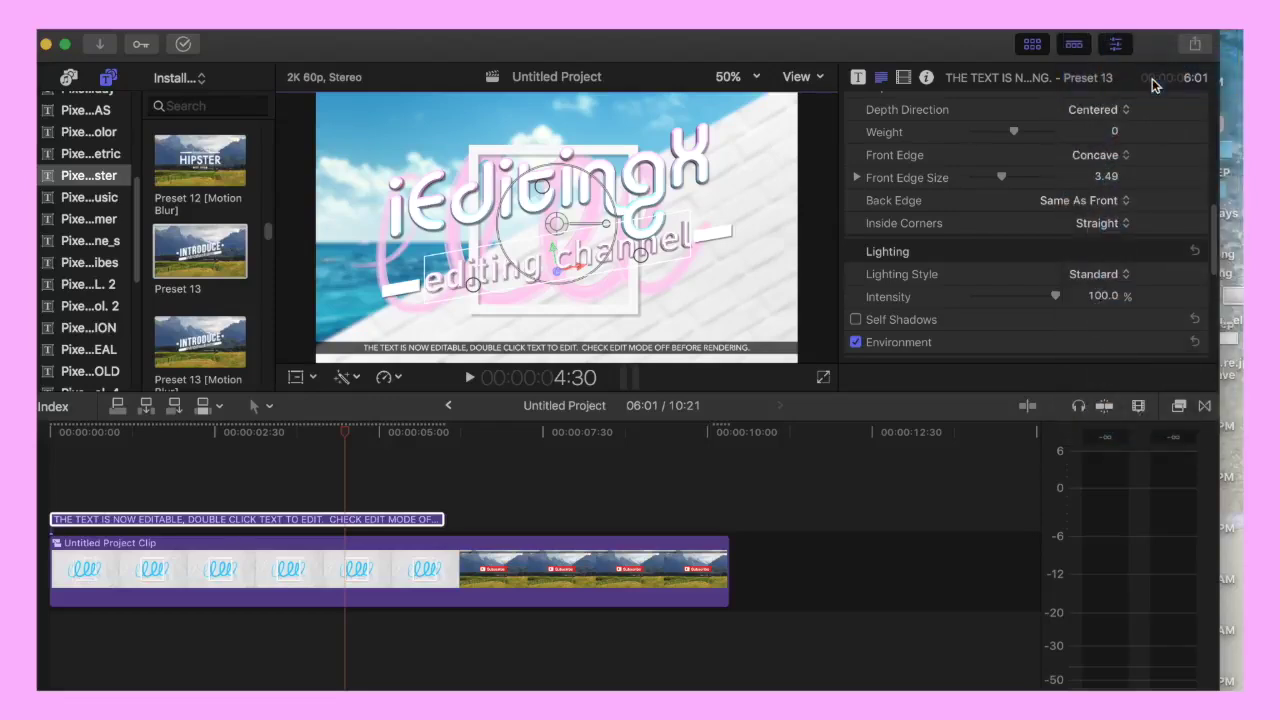
{"action": "left_click", "coordinate": [1105, 156]}
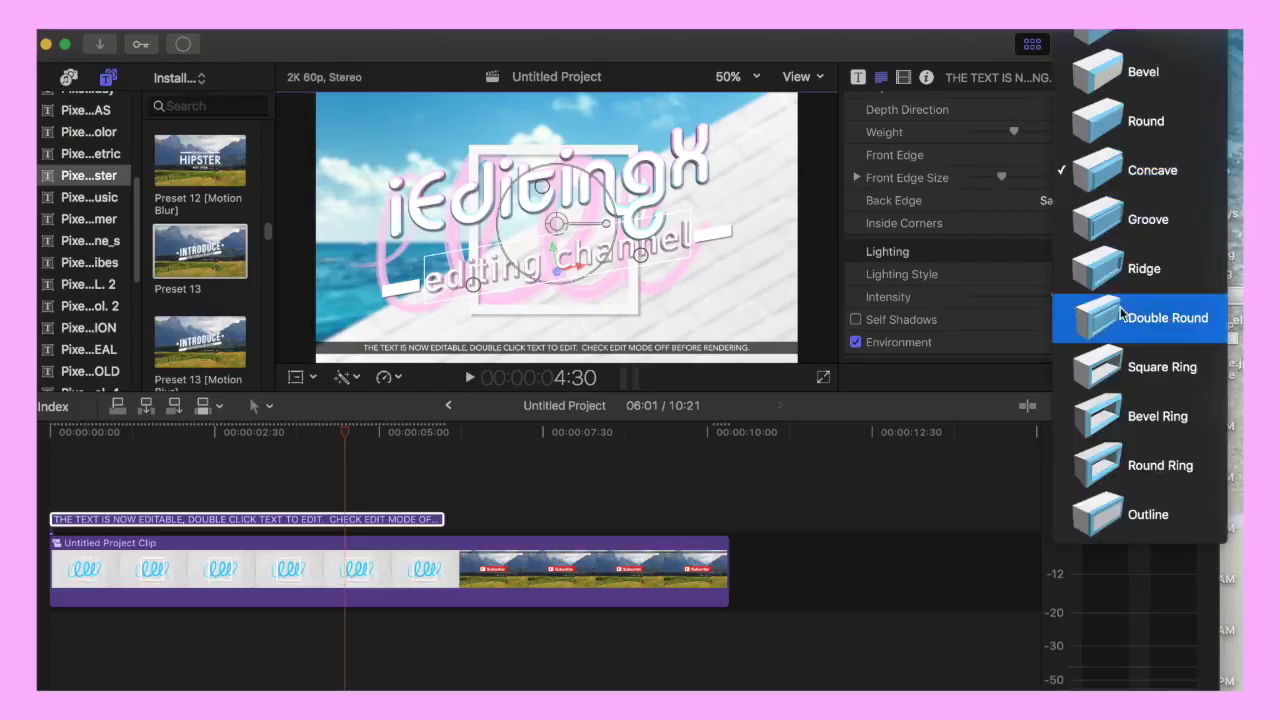
{"action": "left_click", "coordinate": [1125, 405]}
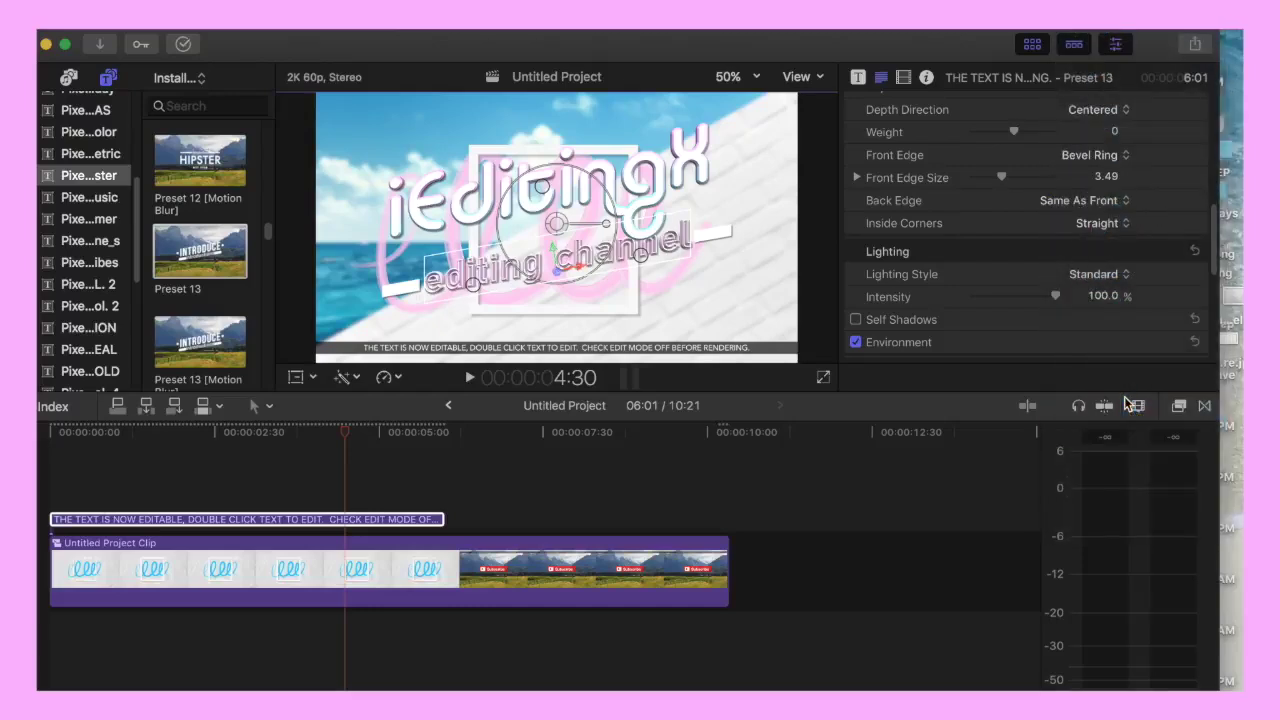
{"action": "left_click", "coordinate": [1112, 158]}
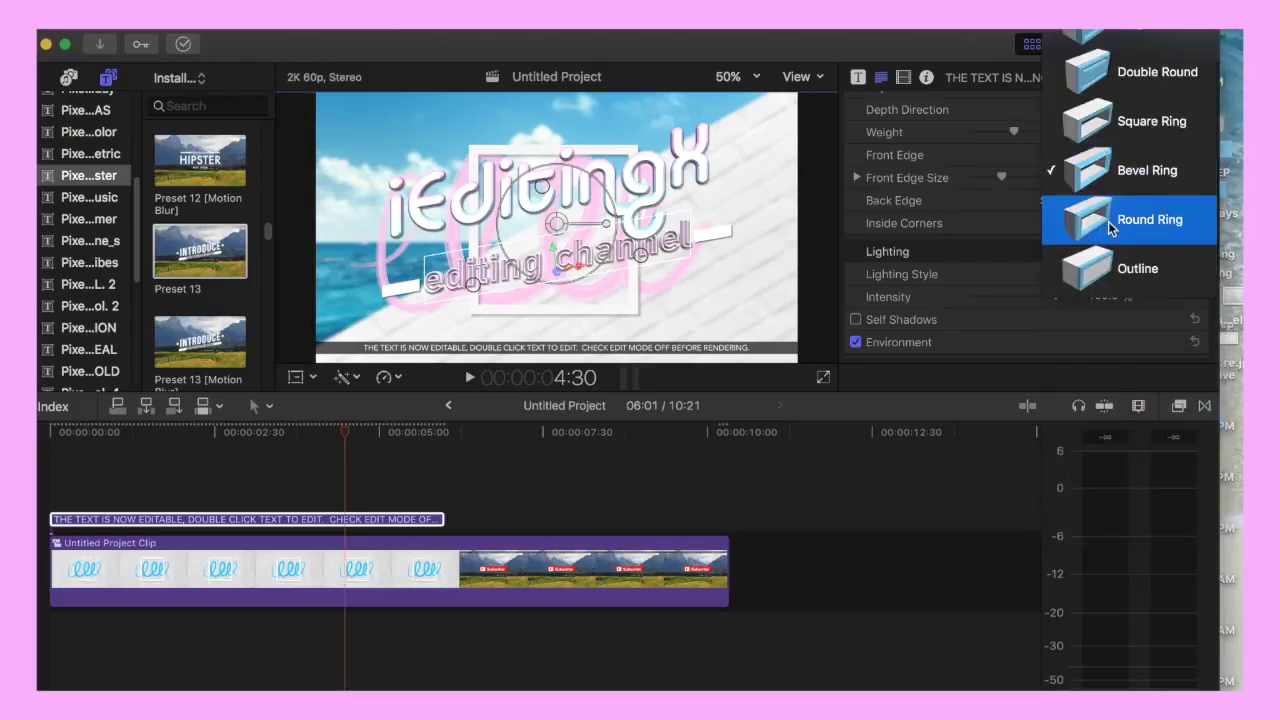
{"action": "left_click", "coordinate": [1130, 88]}
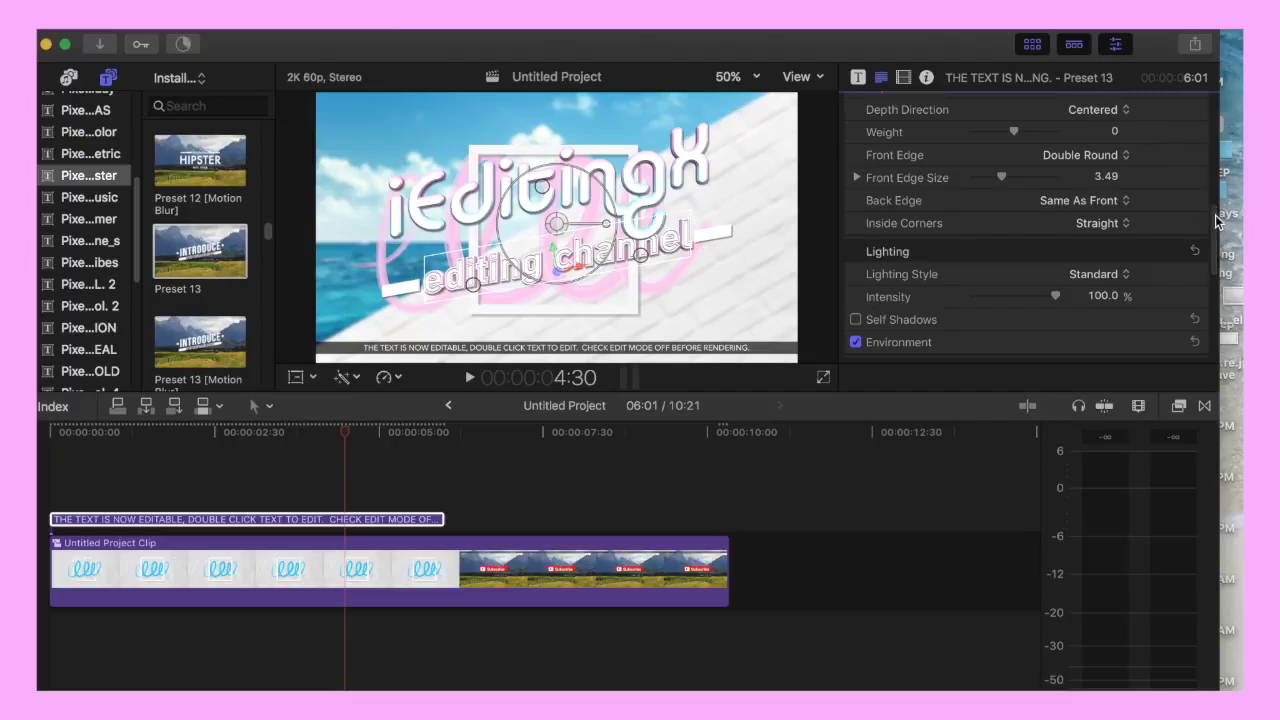
Set the 3D subtitle's Front Edge to Ridge and reduce its Front Edge Size to 2.13
{"action": "scroll", "coordinate": [1215, 220], "scroll_direction": "up", "scroll_amount": 5}
{"action": "left_click", "coordinate": [1097, 262]}
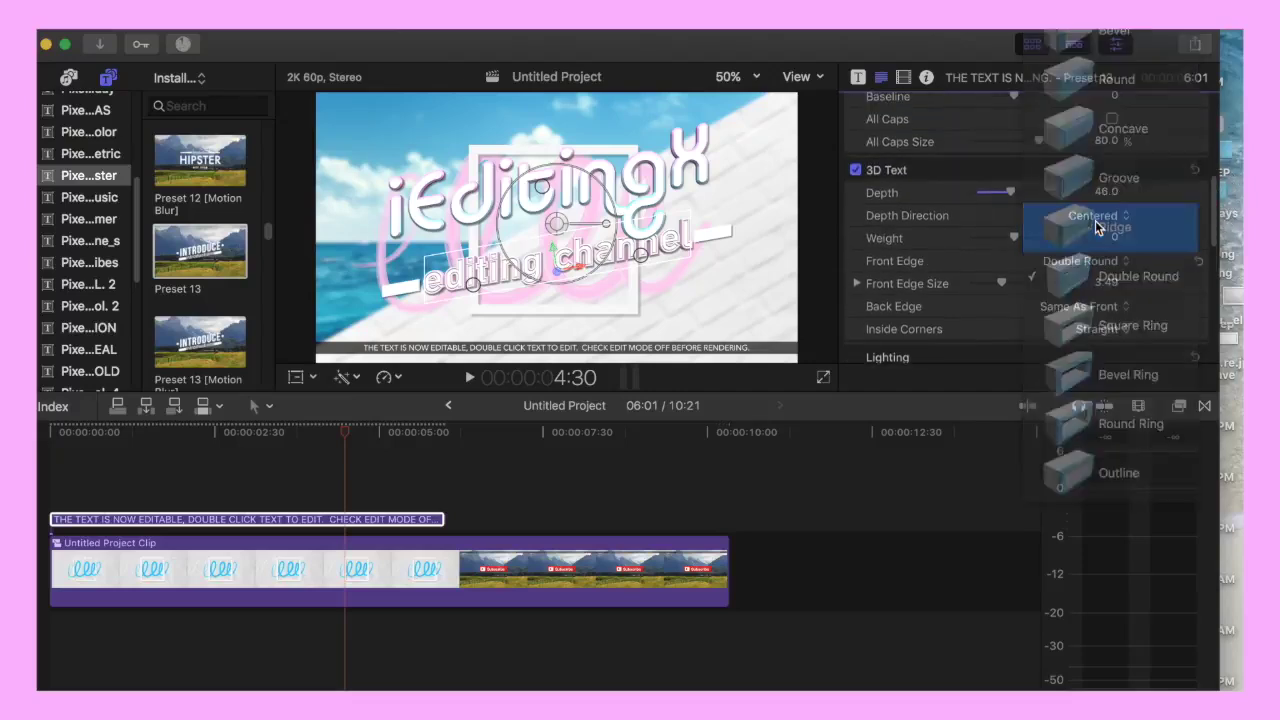
{"action": "left_click", "coordinate": [1097, 227]}
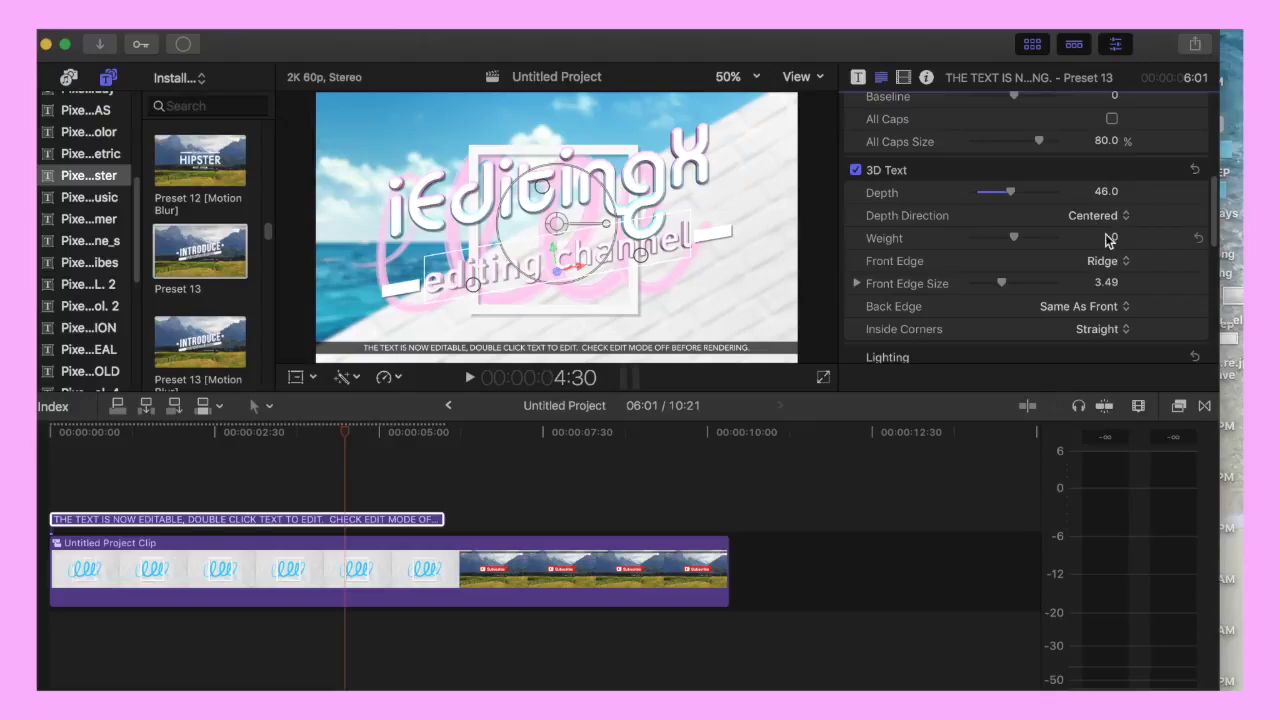
{"action": "left_click", "coordinate": [1100, 216]}
{"action": "left_click", "coordinate": [1170, 230]}
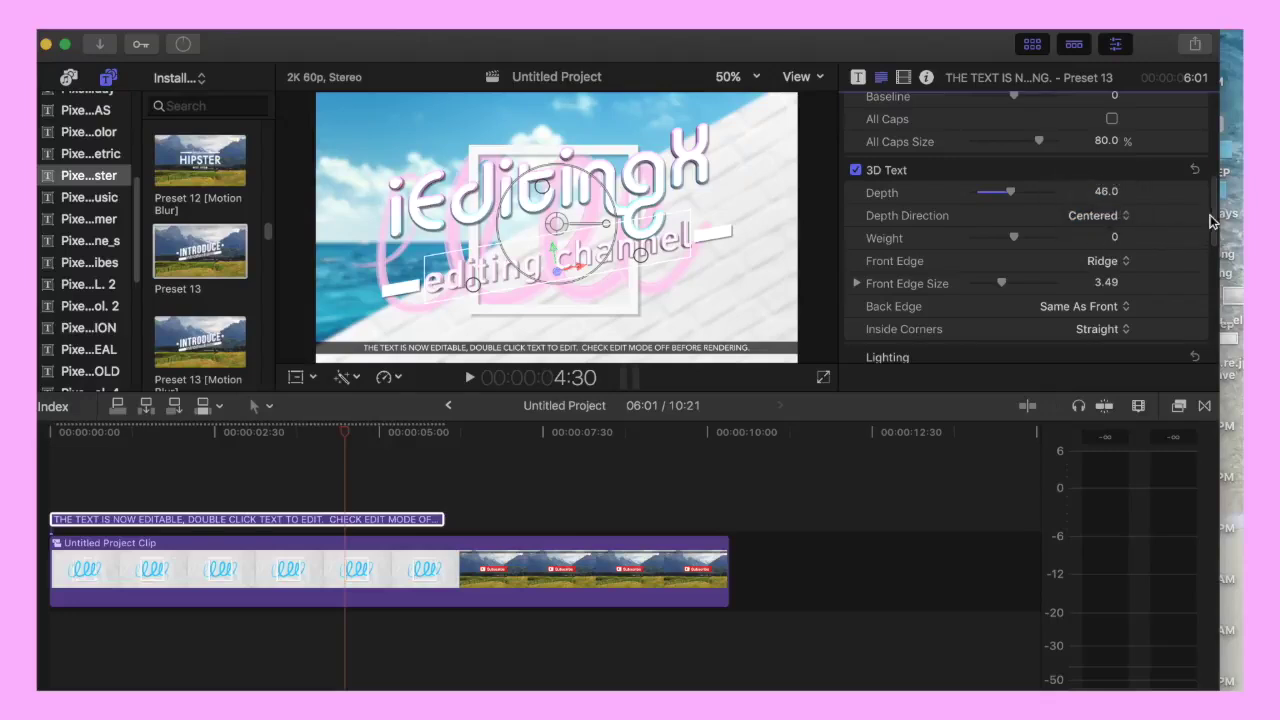
{"action": "mouse_move", "coordinate": [1210, 222]}
{"action": "left_mouse_down"}
{"action": "mouse_move", "coordinate": [1206, 143]}
{"action": "mouse_move", "coordinate": [1207, 258]}
{"action": "mouse_move", "coordinate": [1207, 245]}
{"action": "left_mouse_up"}
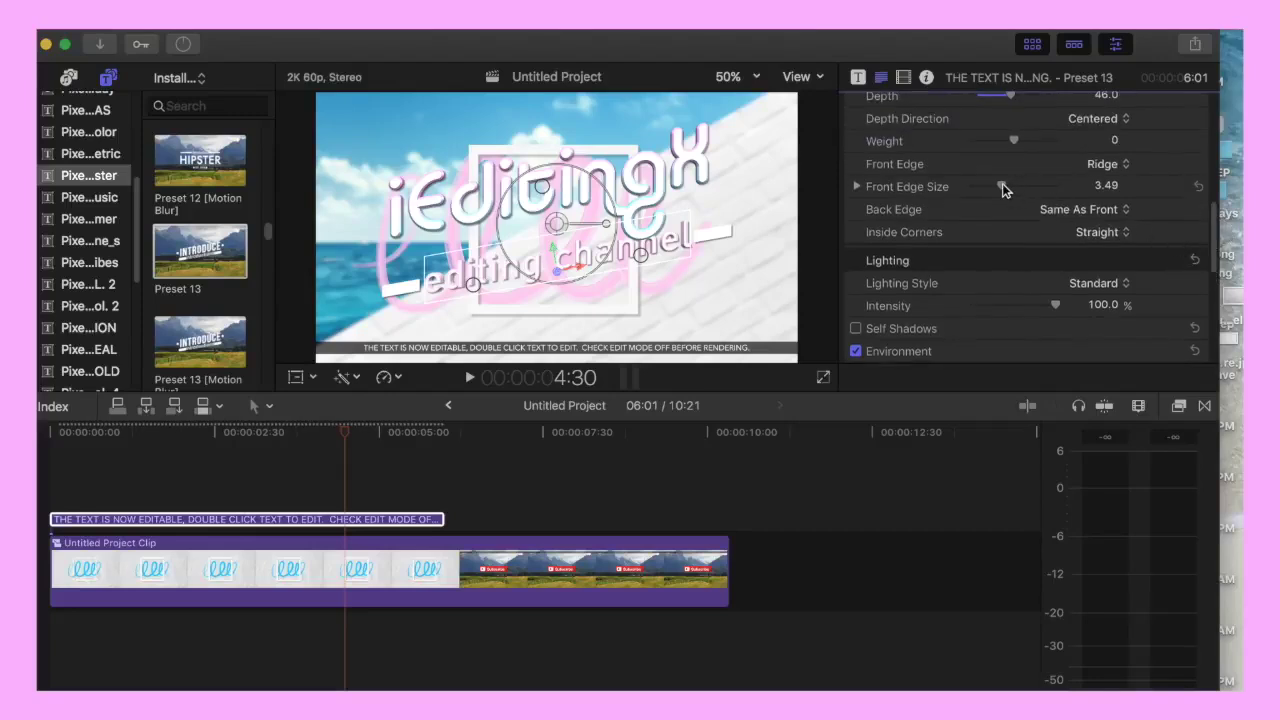
{"action": "mouse_move", "coordinate": [1003, 190]}
{"action": "left_mouse_down"}
{"action": "mouse_move", "coordinate": [974, 191]}
{"action": "mouse_move", "coordinate": [995, 193]}
{"action": "left_mouse_up"}
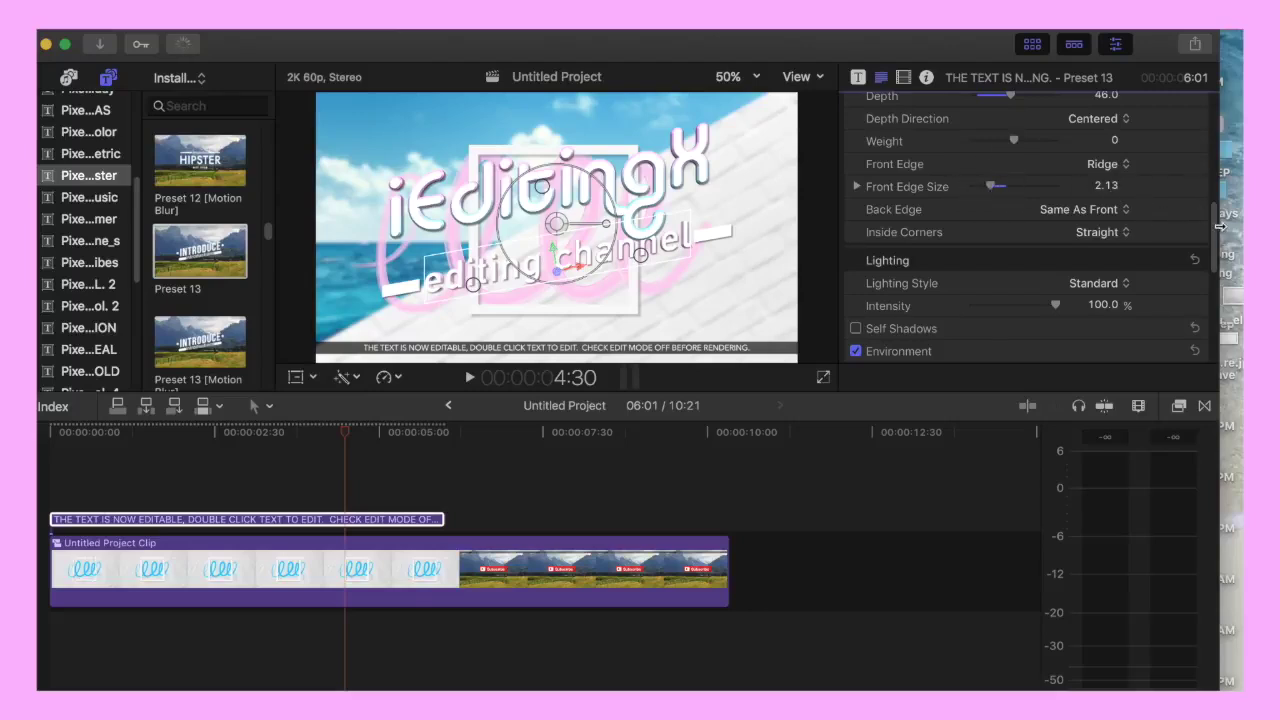
Change the Front Edge facet's Color Type to Gradient and expand its gradient settings
{"action": "scroll", "coordinate": [1220, 227], "scroll_direction": "down", "scroll_amount": 5}
{"action": "scroll", "coordinate": [1214, 265], "scroll_direction": "down", "scroll_amount": 3}
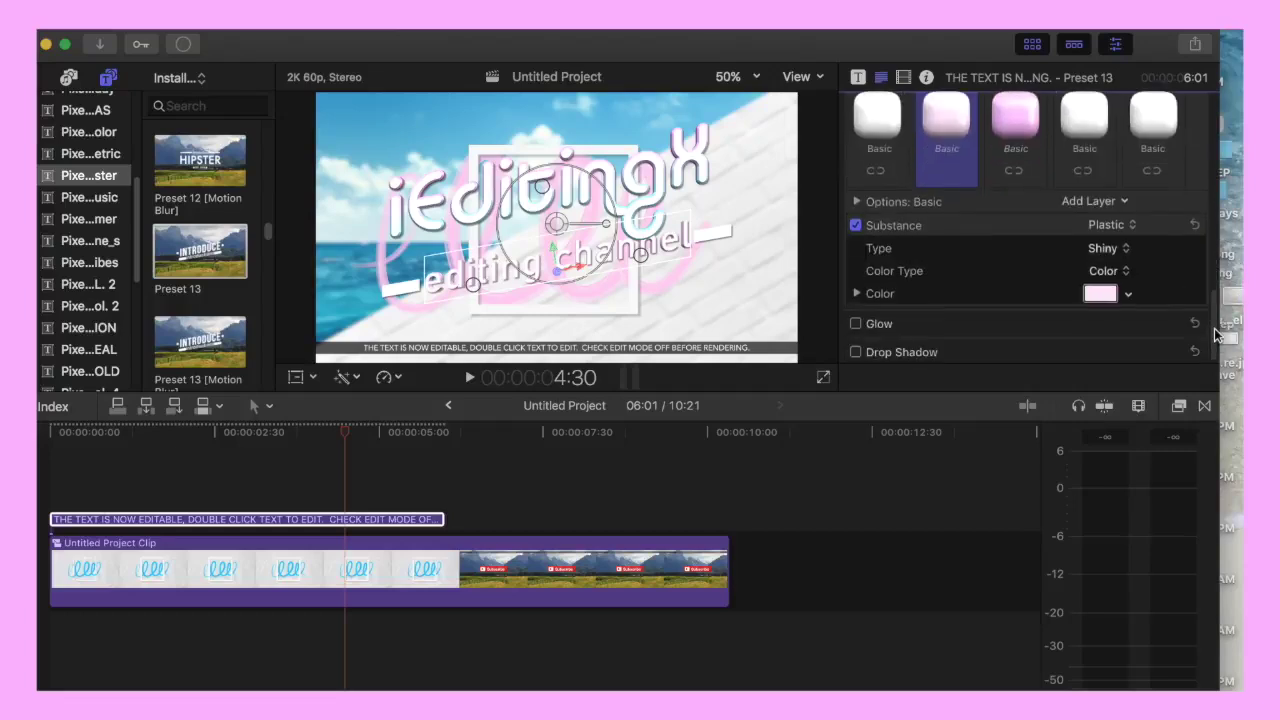
{"action": "left_click", "coordinate": [1117, 249]}
{"action": "left_click", "coordinate": [1103, 268]}
{"action": "left_click", "coordinate": [1103, 268]}
{"action": "left_click", "coordinate": [1134, 291]}
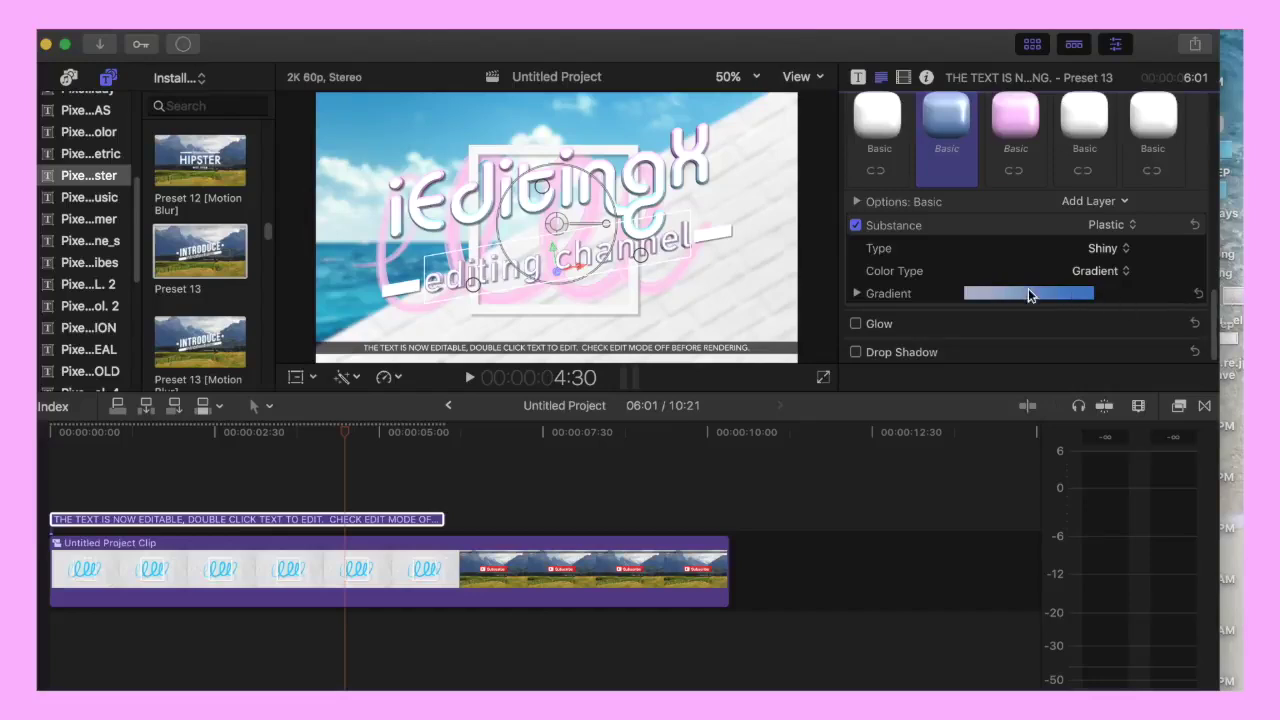
{"action": "left_click", "coordinate": [857, 295]}
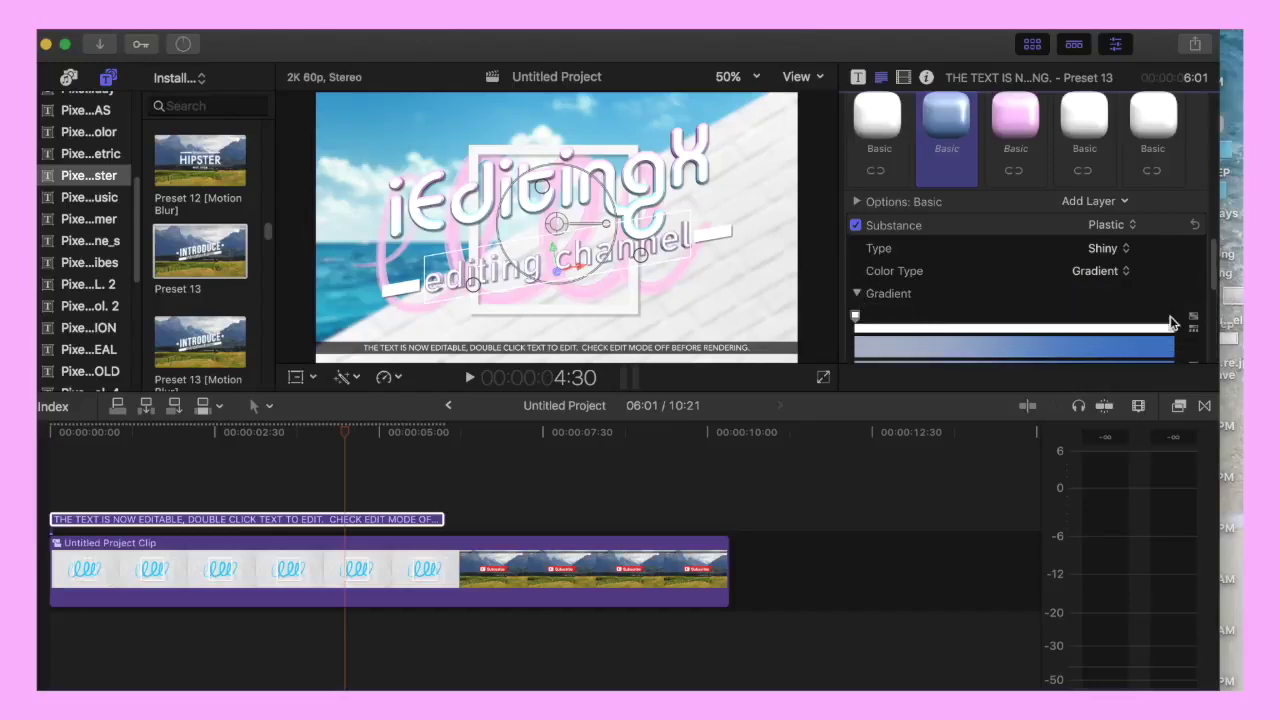
Colour the start stop of the Front Edge gradient light pink (Red 1.0, Green 0.77, Blue 1.0)
{"action": "scroll", "coordinate": [1200, 270], "scroll_direction": "down", "scroll_amount": 4}
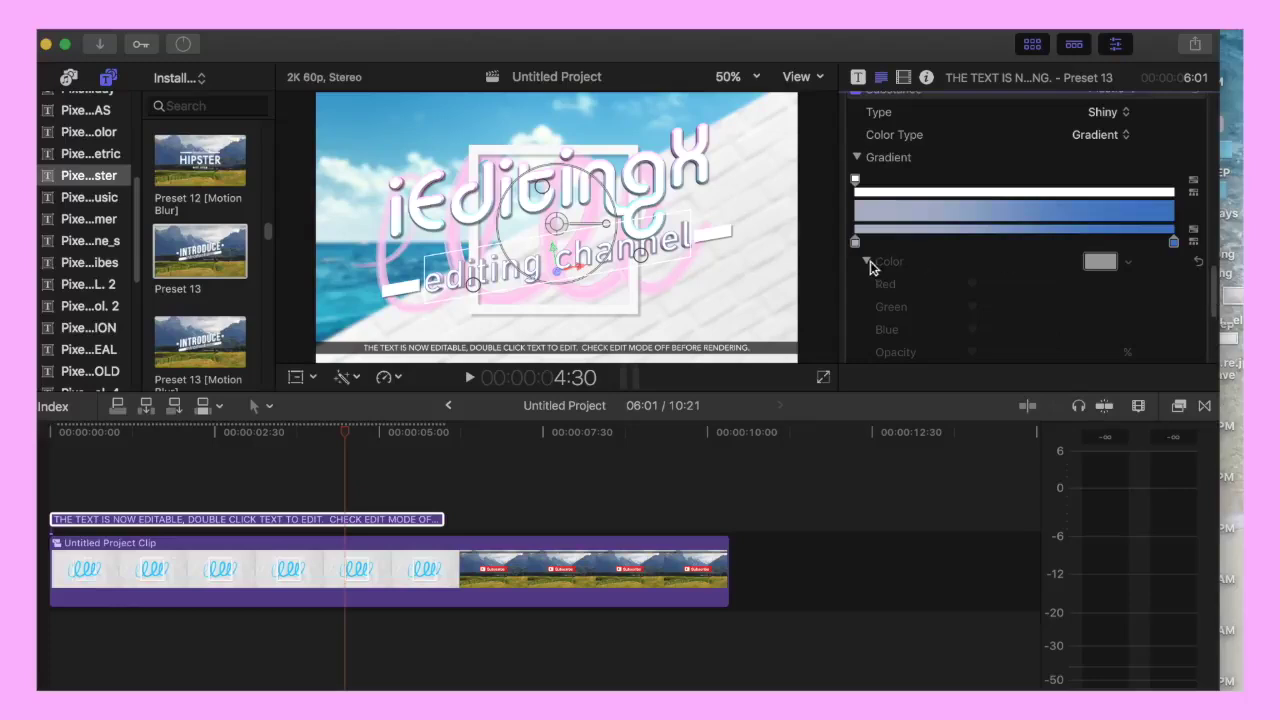
{"action": "left_click", "coordinate": [856, 244]}
{"action": "left_click", "coordinate": [1124, 261]}
{"action": "left_click_drag", "start_coordinate": [1040, 402], "coordinate": [1029, 429]}
{"action": "left_click", "coordinate": [1124, 285]}
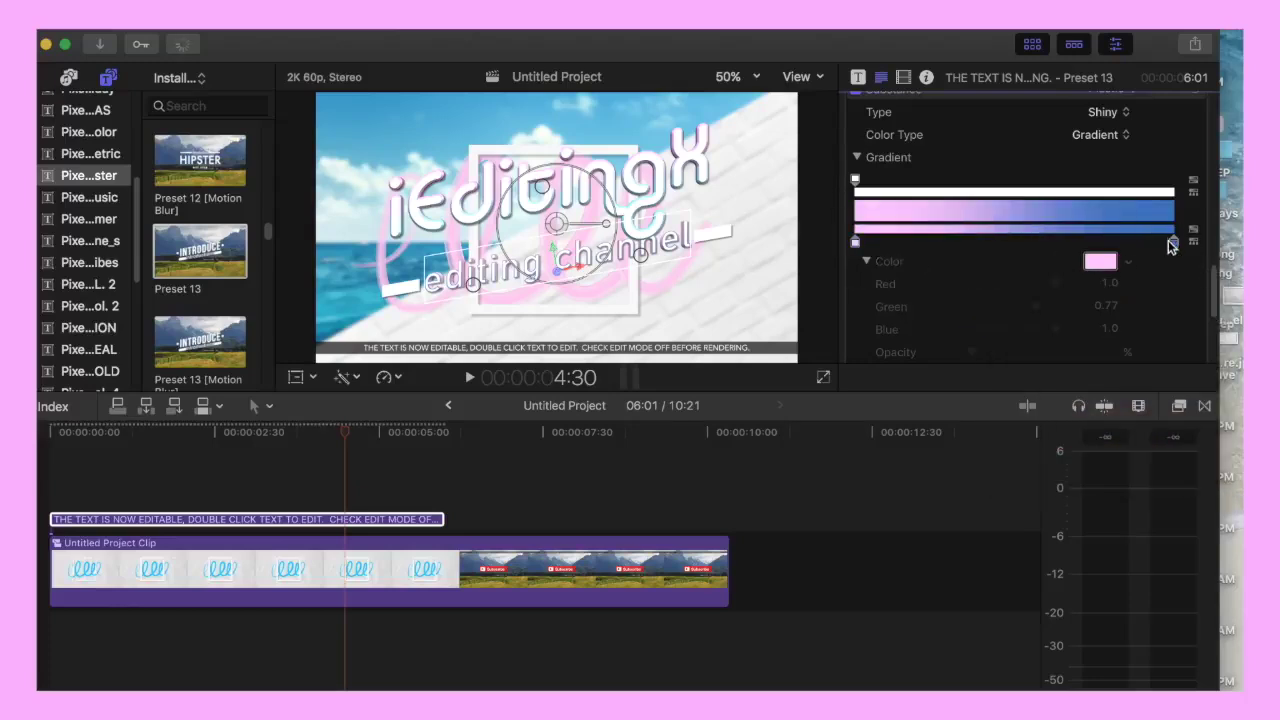
Colour the end stop of the Front Edge gradient light blue (Red 0.63, Green 0.88, Blue 1.0)
{"action": "left_click", "coordinate": [1174, 241]}
{"action": "left_click", "coordinate": [1128, 261]}
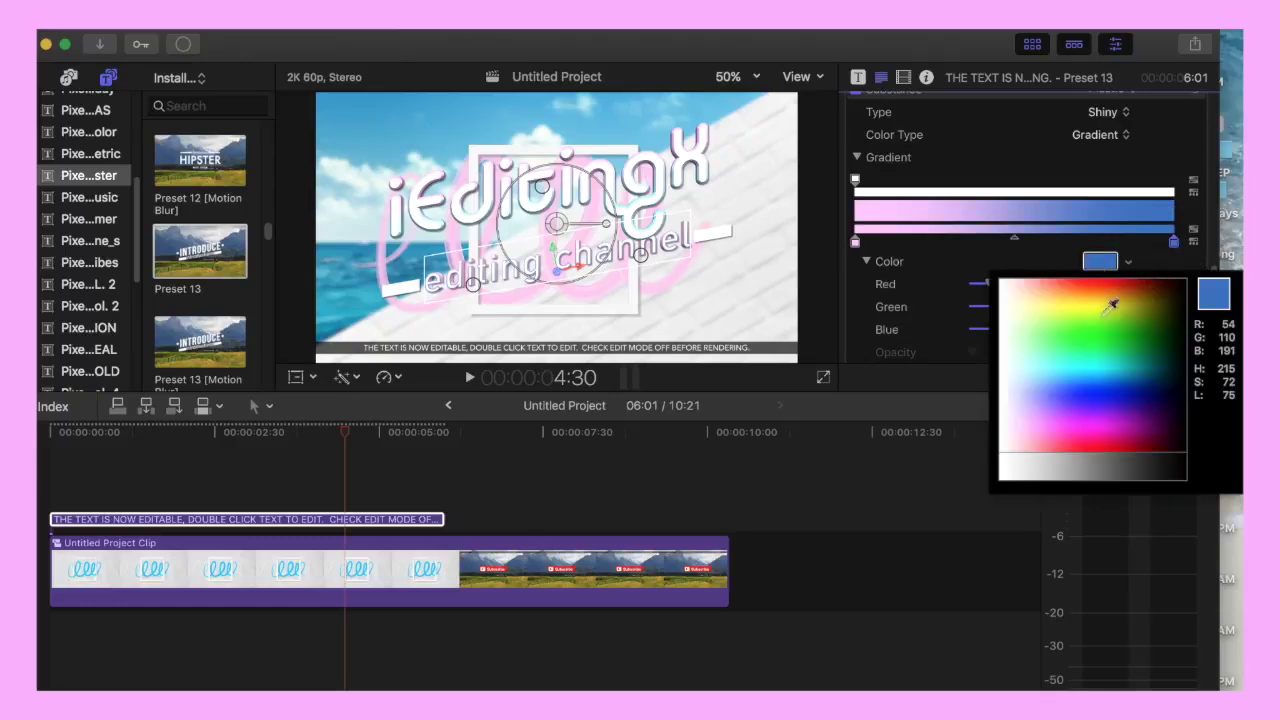
{"action": "left_click_drag", "start_coordinate": [1110, 307], "coordinate": [1046, 369]}
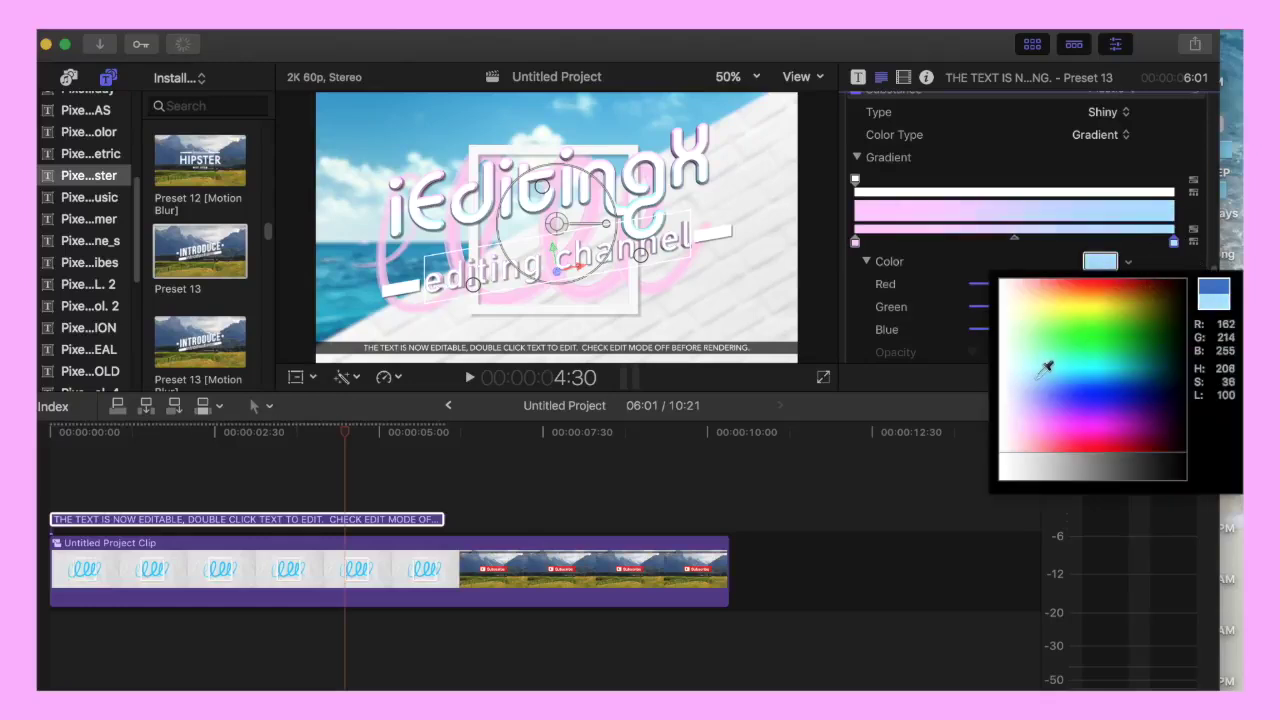
{"action": "left_click", "coordinate": [1112, 258]}
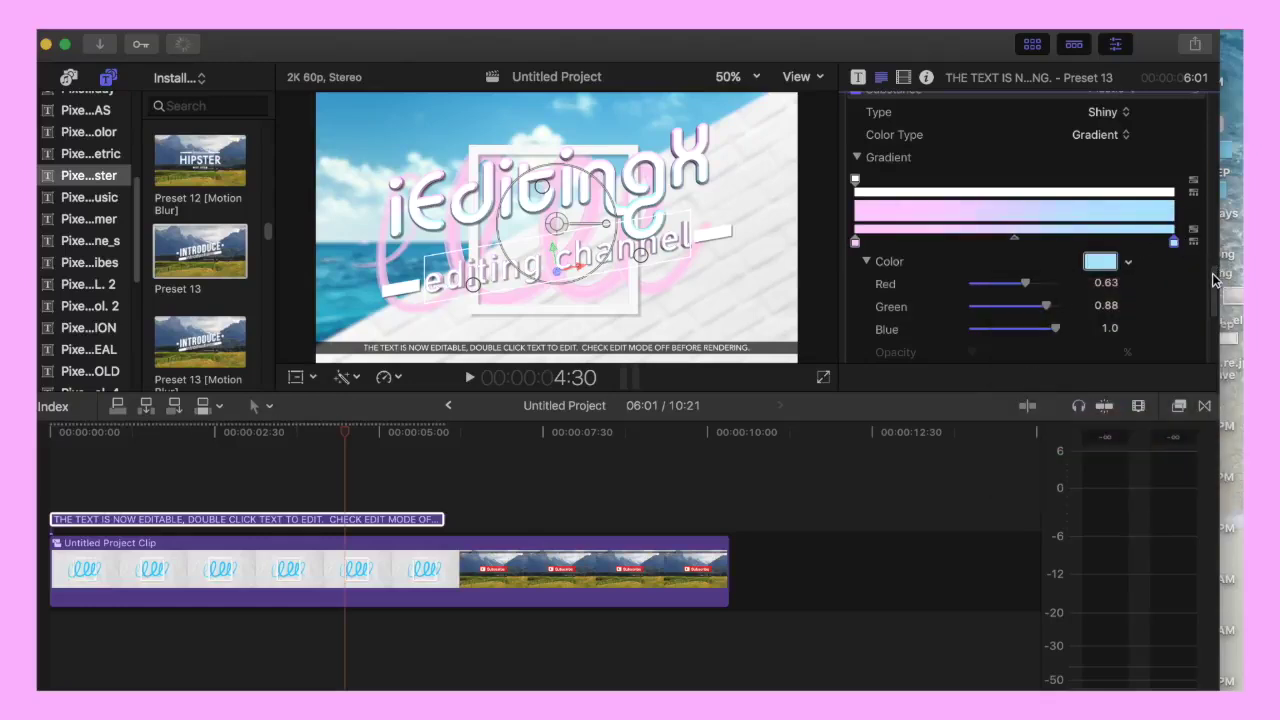
Select the subtitle's Side facet, change its Color Type to Gradient and expand the gradient settings
{"action": "scroll", "coordinate": [1205, 260], "scroll_direction": "up", "scroll_amount": 5}
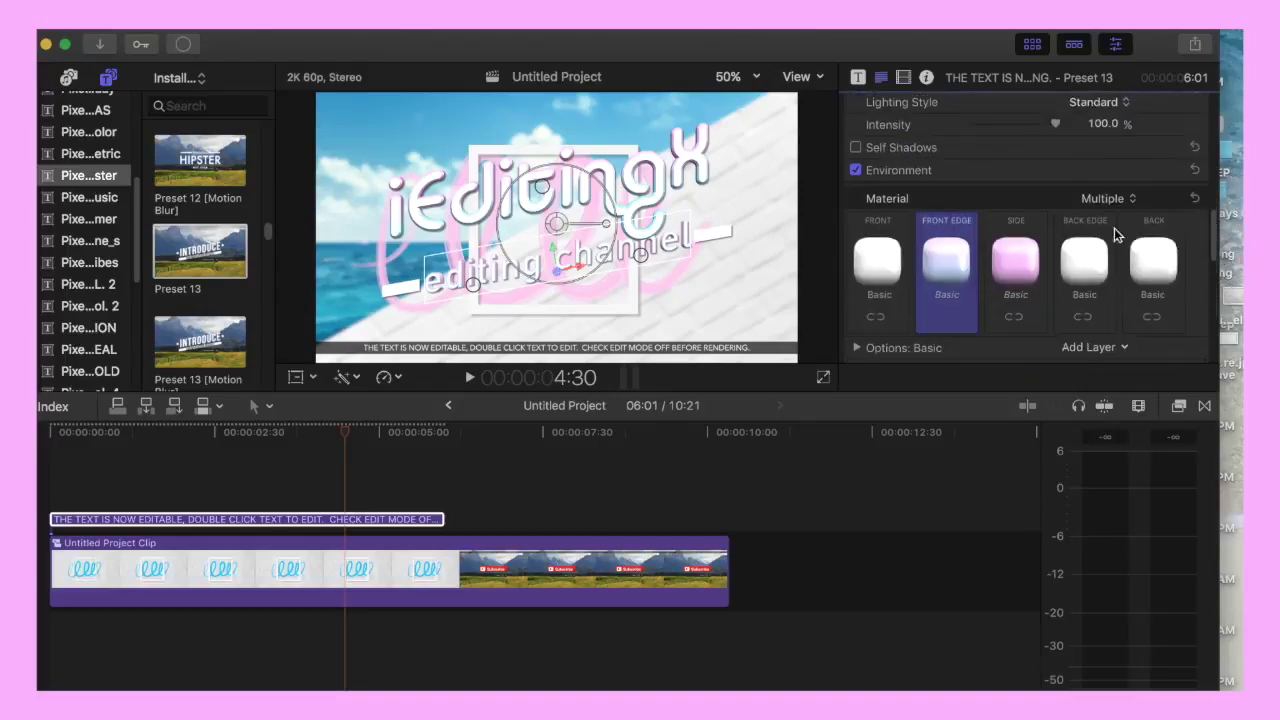
{"action": "left_click", "coordinate": [1026, 224]}
{"action": "left_click_drag", "start_coordinate": [1214, 258], "coordinate": [1214, 318]}
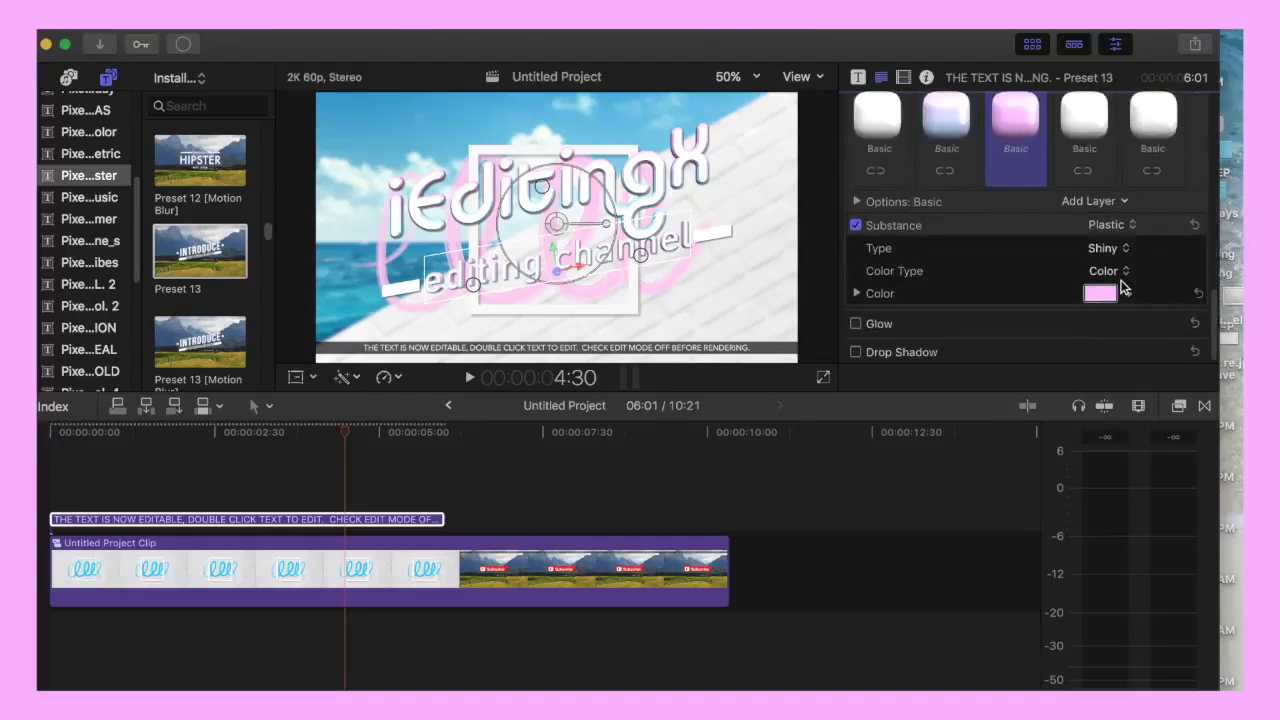
{"action": "left_click", "coordinate": [1124, 272]}
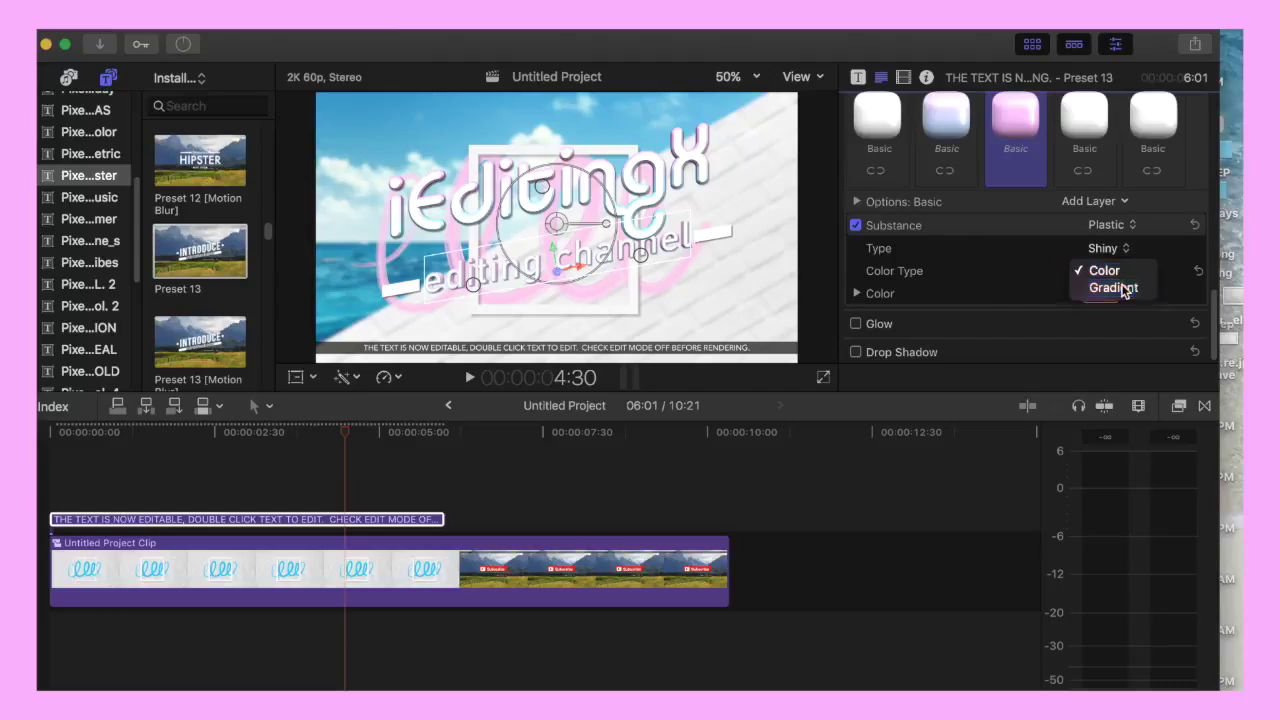
{"action": "left_click", "coordinate": [1236, 250]}
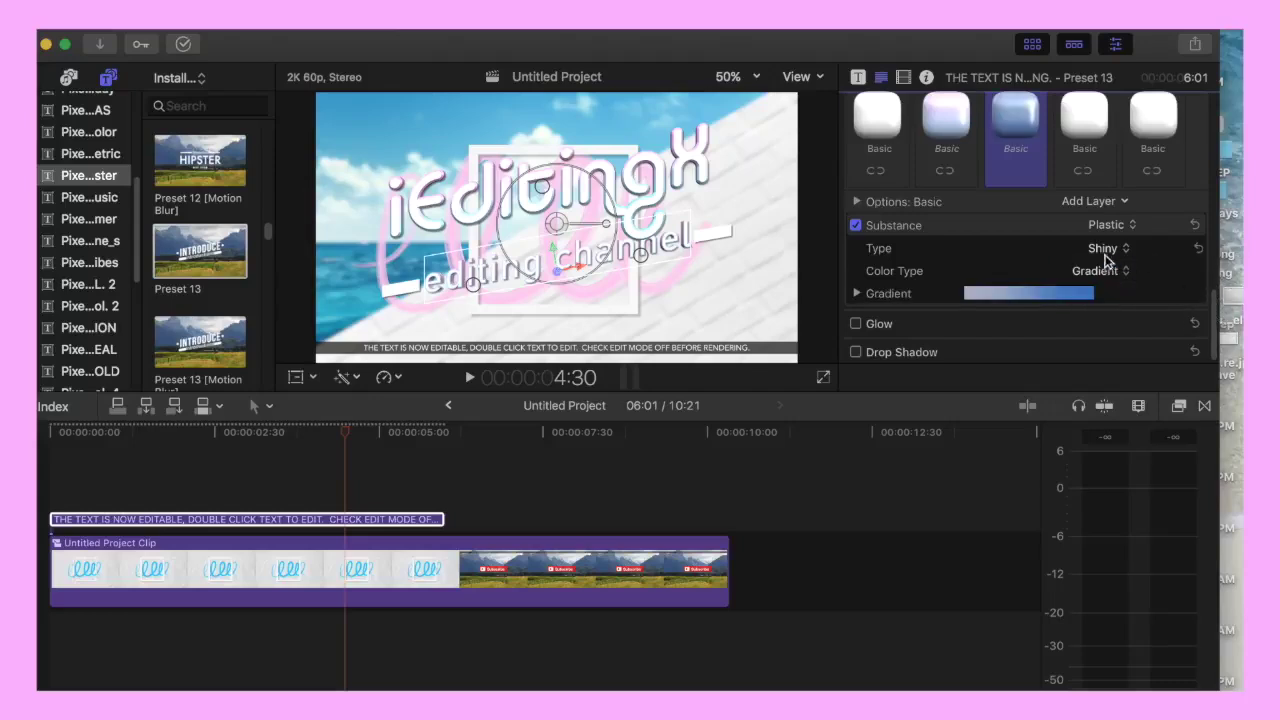
{"action": "left_click", "coordinate": [856, 293]}
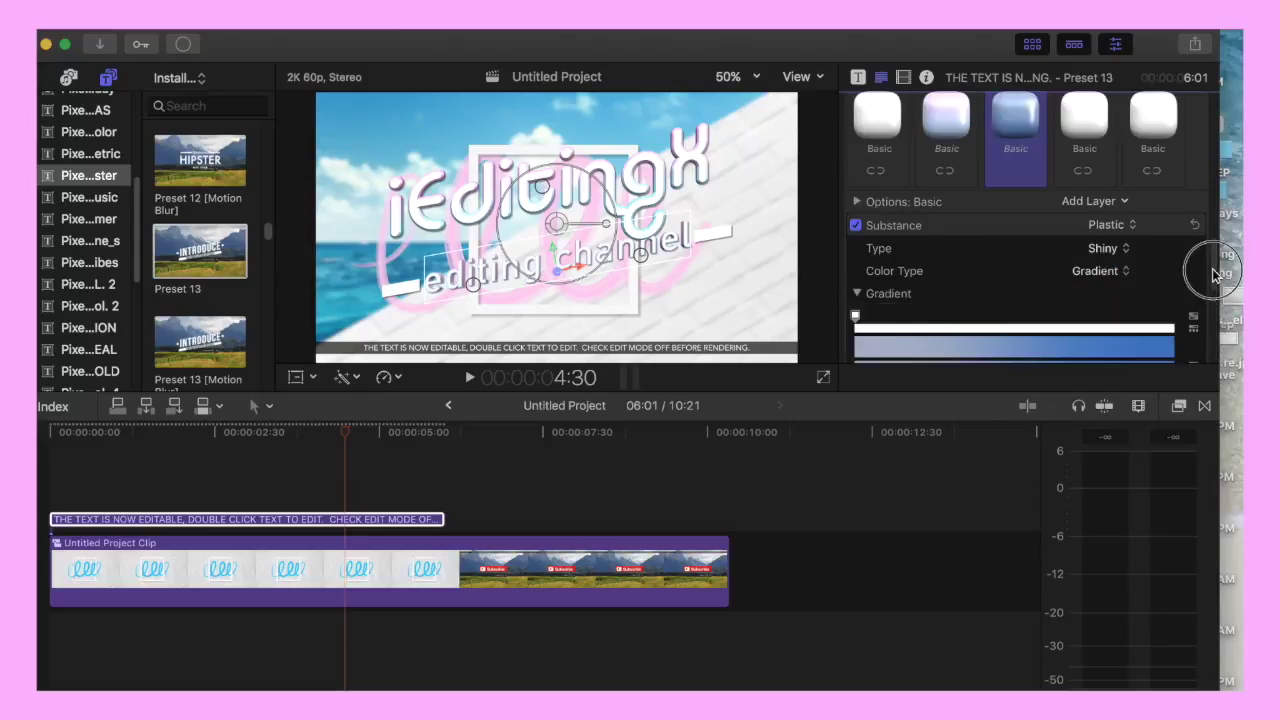
Colour the start stop of the Side gradient light pink (Red 0.97, Green 0.77, Blue 1.0)
{"action": "scroll", "coordinate": [1200, 295], "scroll_direction": "down", "scroll_amount": 5}
{"action": "left_click", "coordinate": [855, 276]}
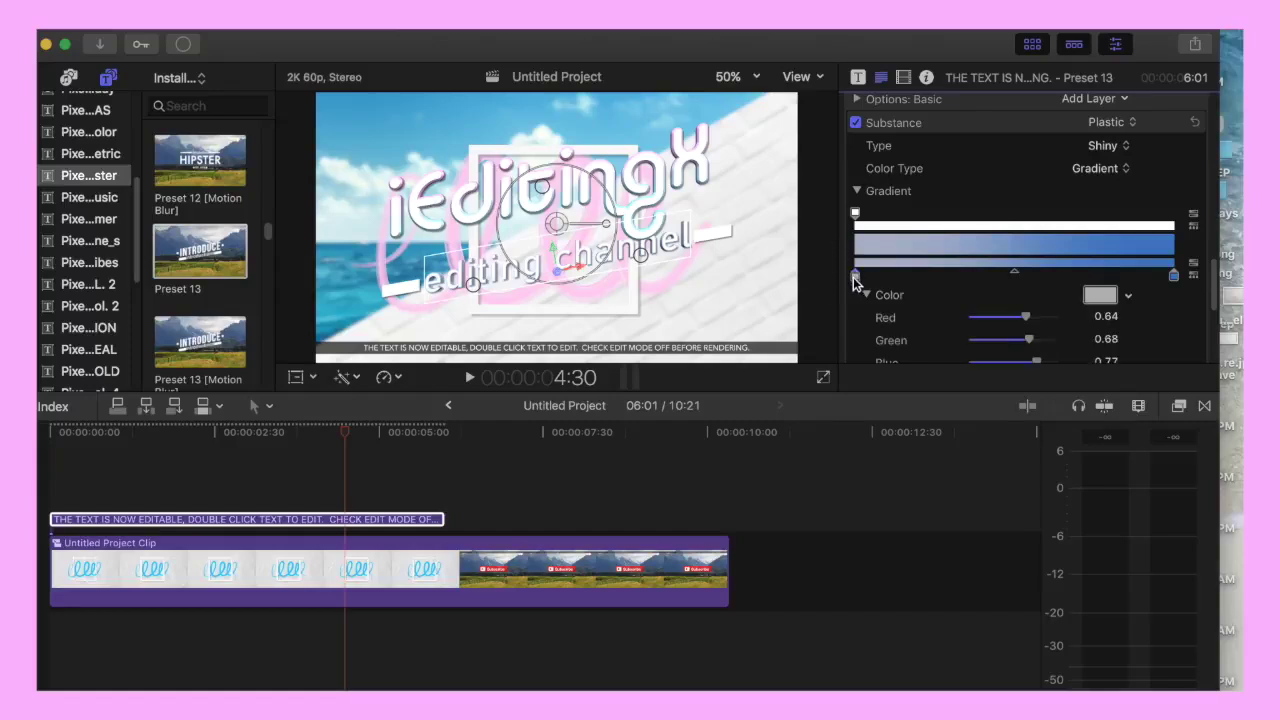
{"action": "left_click", "coordinate": [1117, 297]}
{"action": "left_click_drag", "start_coordinate": [1060, 440], "coordinate": [1023, 449]}
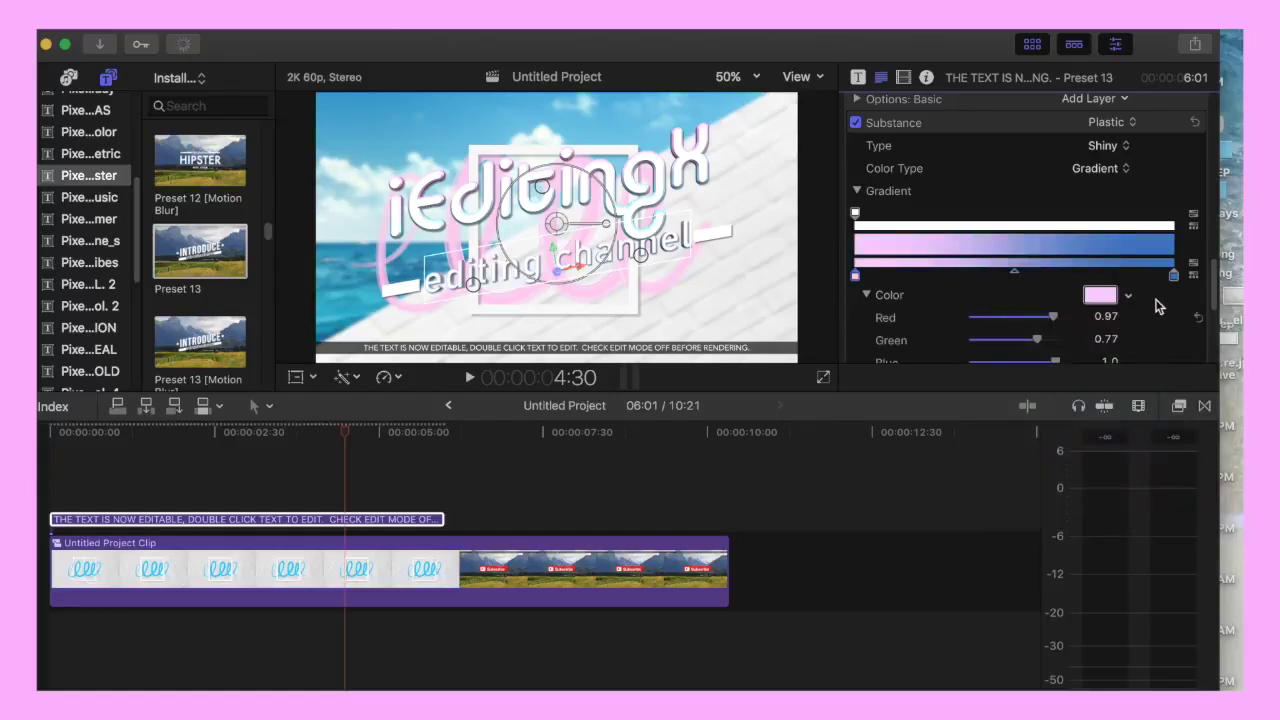
Colour the end stop of the Side gradient pale cyan (Red 0.74, Green 0.99, Blue 1.0)
{"action": "left_click", "coordinate": [1174, 274]}
{"action": "left_click", "coordinate": [1118, 297]}
{"action": "left_click", "coordinate": [1057, 387]}
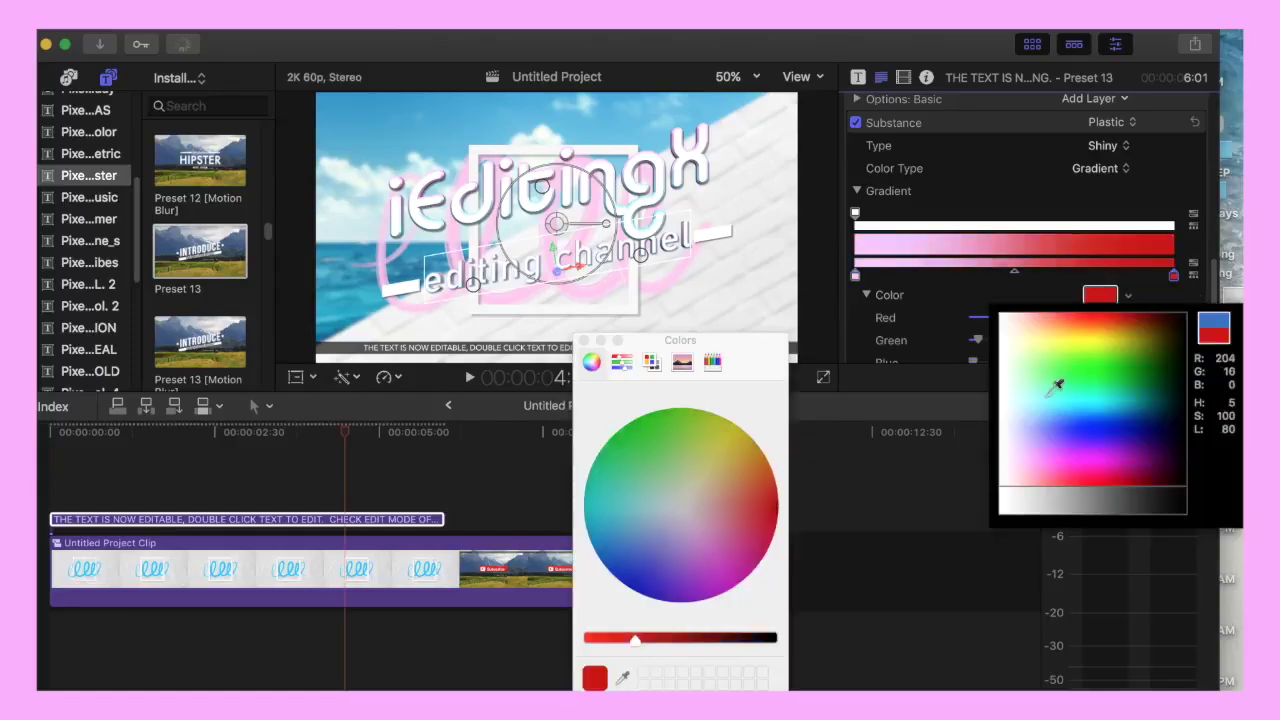
{"action": "left_click", "coordinate": [1054, 385]}
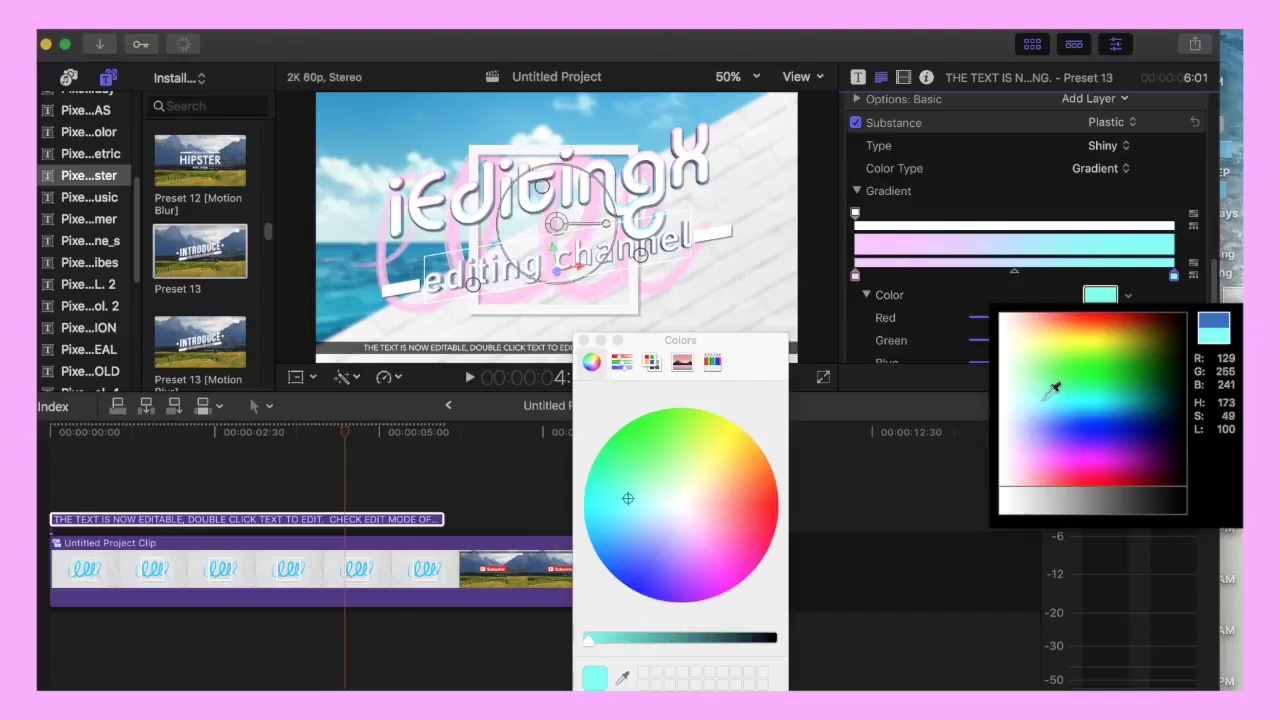
{"action": "left_click", "coordinate": [584, 342]}
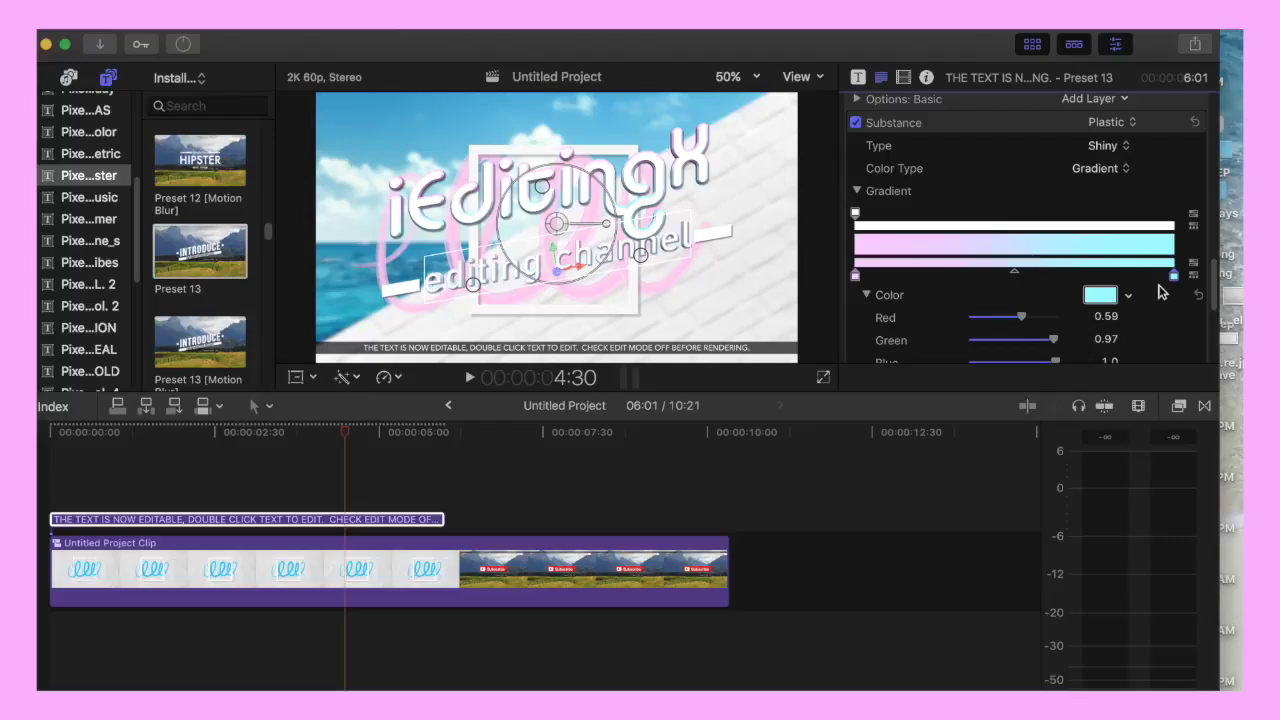
{"action": "left_click", "coordinate": [1127, 295]}
{"action": "mouse_move", "coordinate": [1066, 409]}
{"action": "left_mouse_down"}
{"action": "mouse_move", "coordinate": [1037, 426]}
{"action": "mouse_move", "coordinate": [1039, 403]}
{"action": "mouse_move", "coordinate": [1052, 410]}
{"action": "left_mouse_up"}
{"action": "key", "text": "Escape"}
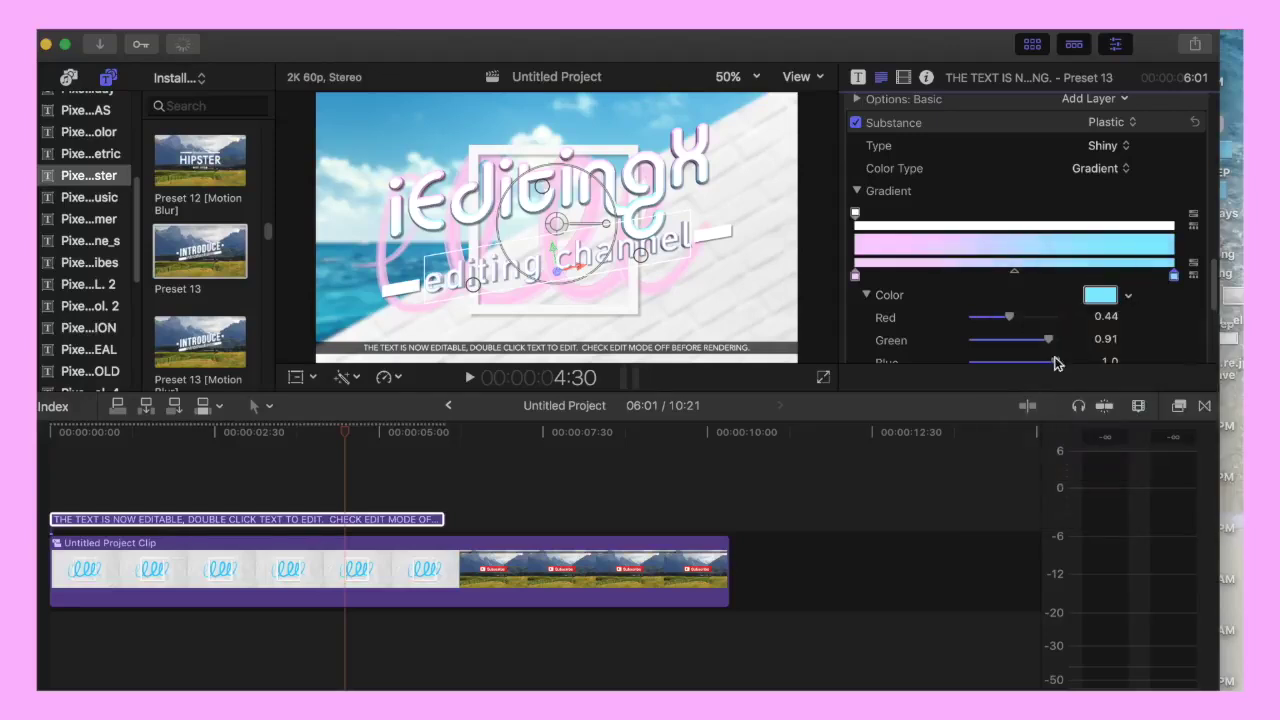
{"action": "left_click", "coordinate": [1128, 300]}
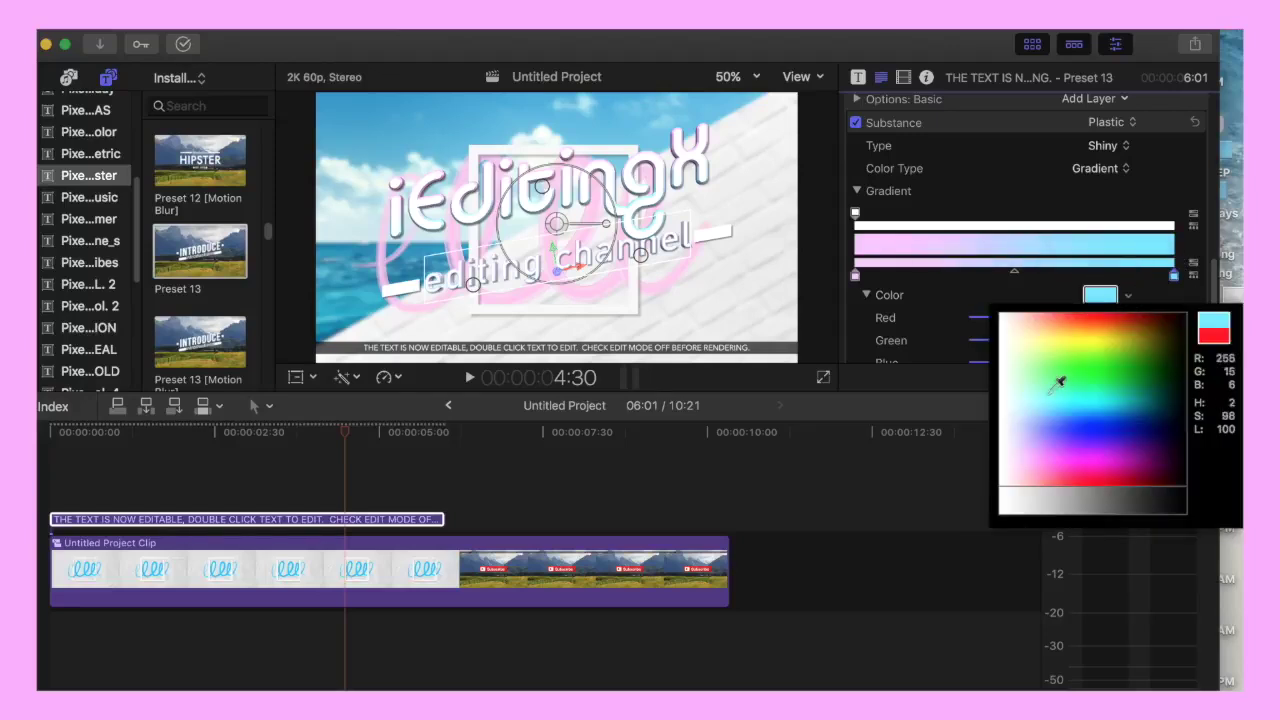
{"action": "left_click_drag", "start_coordinate": [1057, 380], "coordinate": [1027, 401]}
{"action": "key", "text": "Escape"}
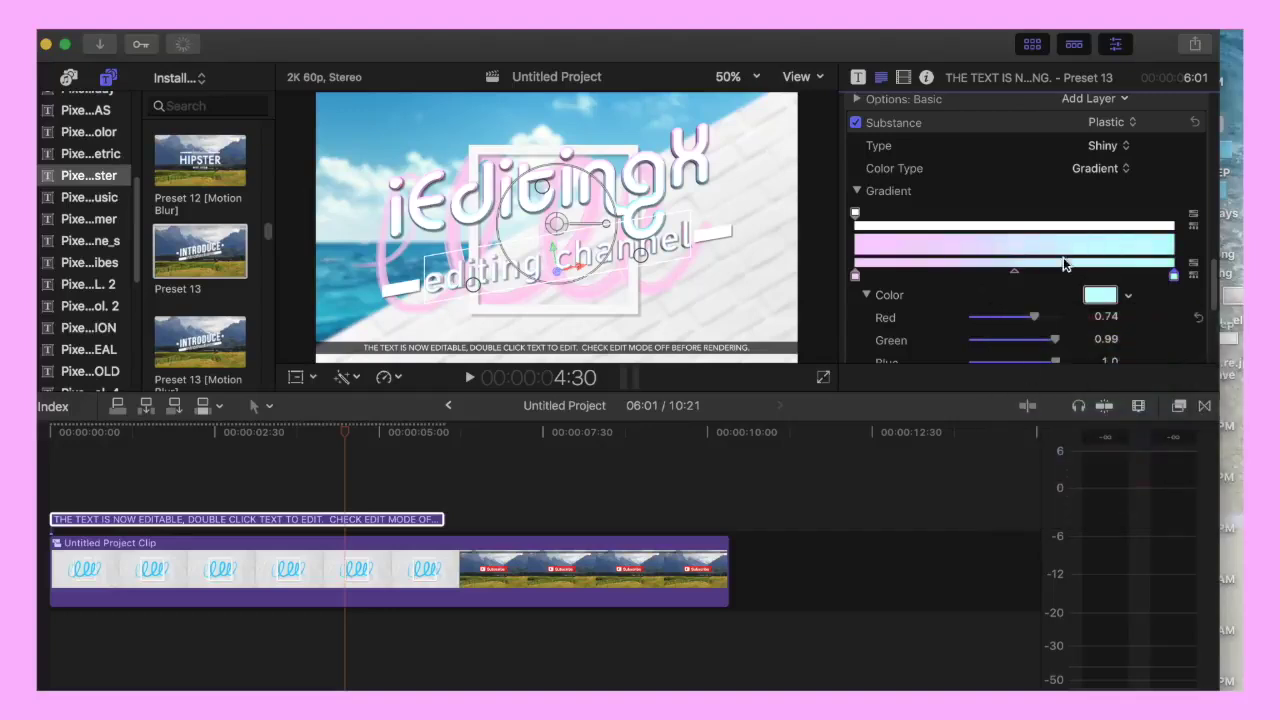
Recolour the start stop of the Side gradient a stronger pink (Red 0.99, Green 0.67, Blue 1.0)
{"action": "left_click", "coordinate": [855, 276]}
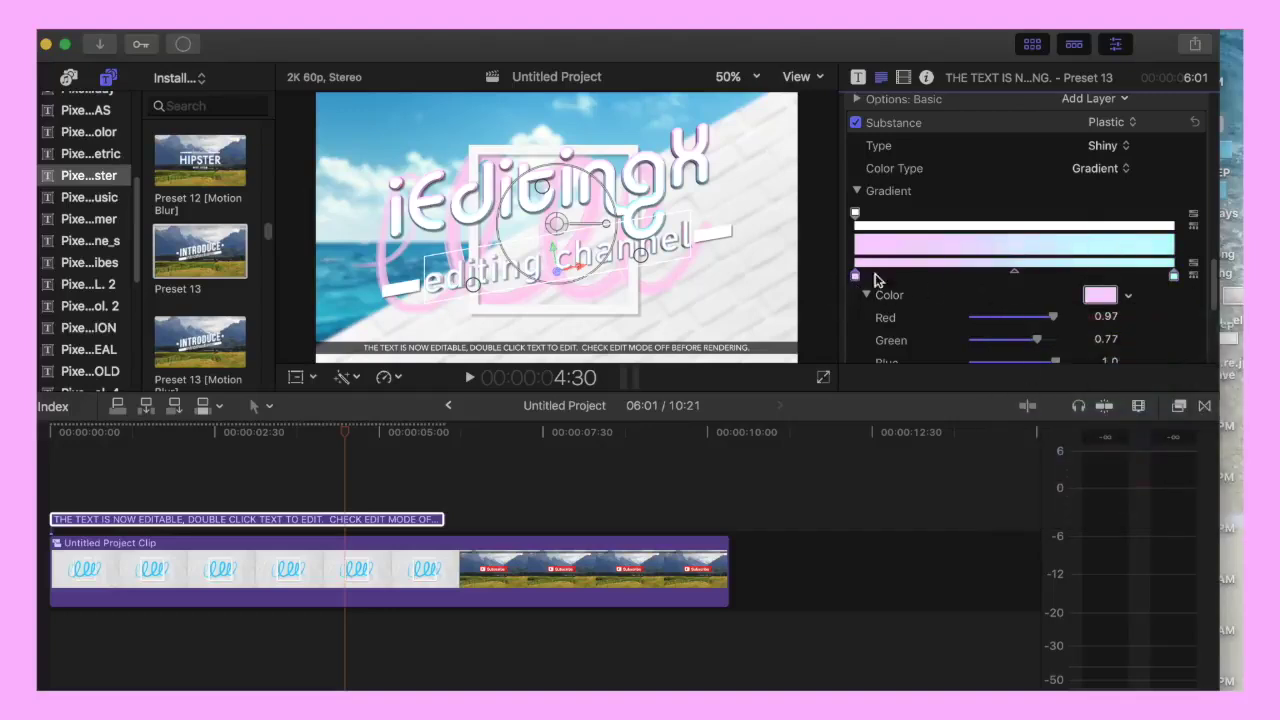
{"action": "left_click", "coordinate": [1128, 296]}
{"action": "left_click_drag", "start_coordinate": [1043, 349], "coordinate": [1035, 463]}
{"action": "key", "text": "Escape"}
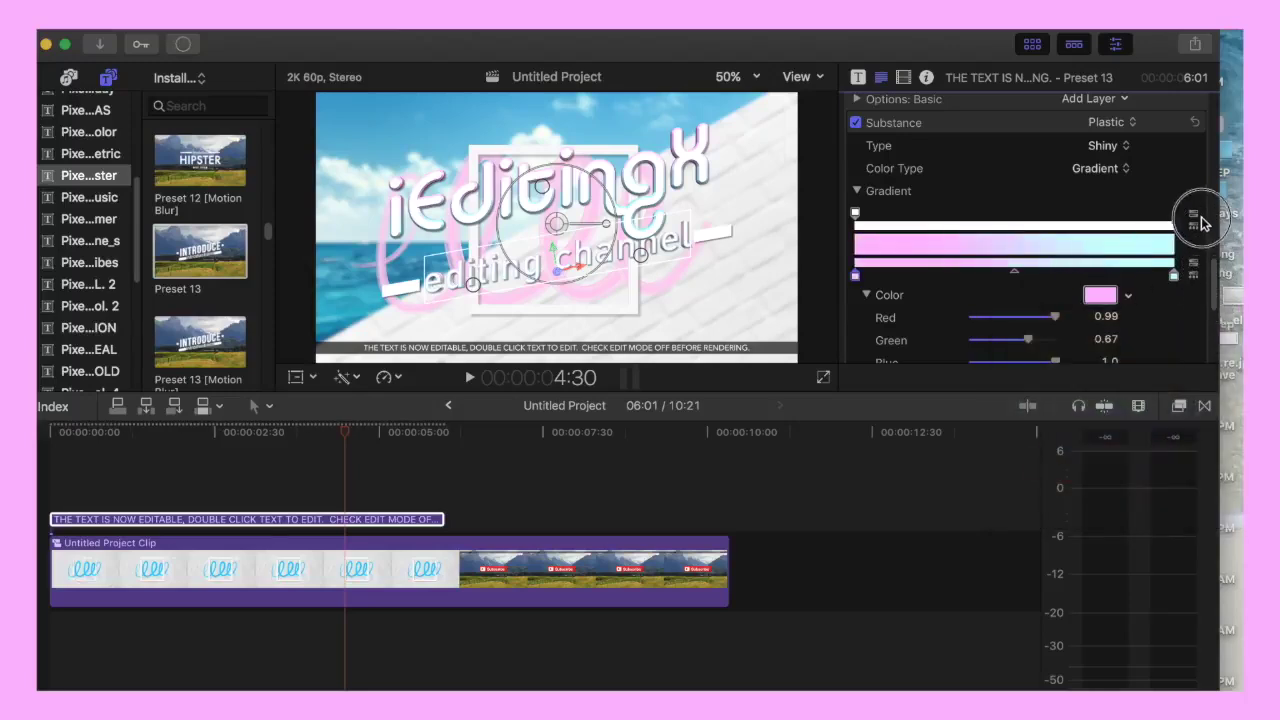
Set the subtitle's Front Edge Size to 3.19 and try the Round and Concave front edge styles
{"action": "left_click_drag", "start_coordinate": [1210, 272], "coordinate": [1212, 180]}
{"action": "left_click_drag", "start_coordinate": [992, 214], "coordinate": [996, 221]}
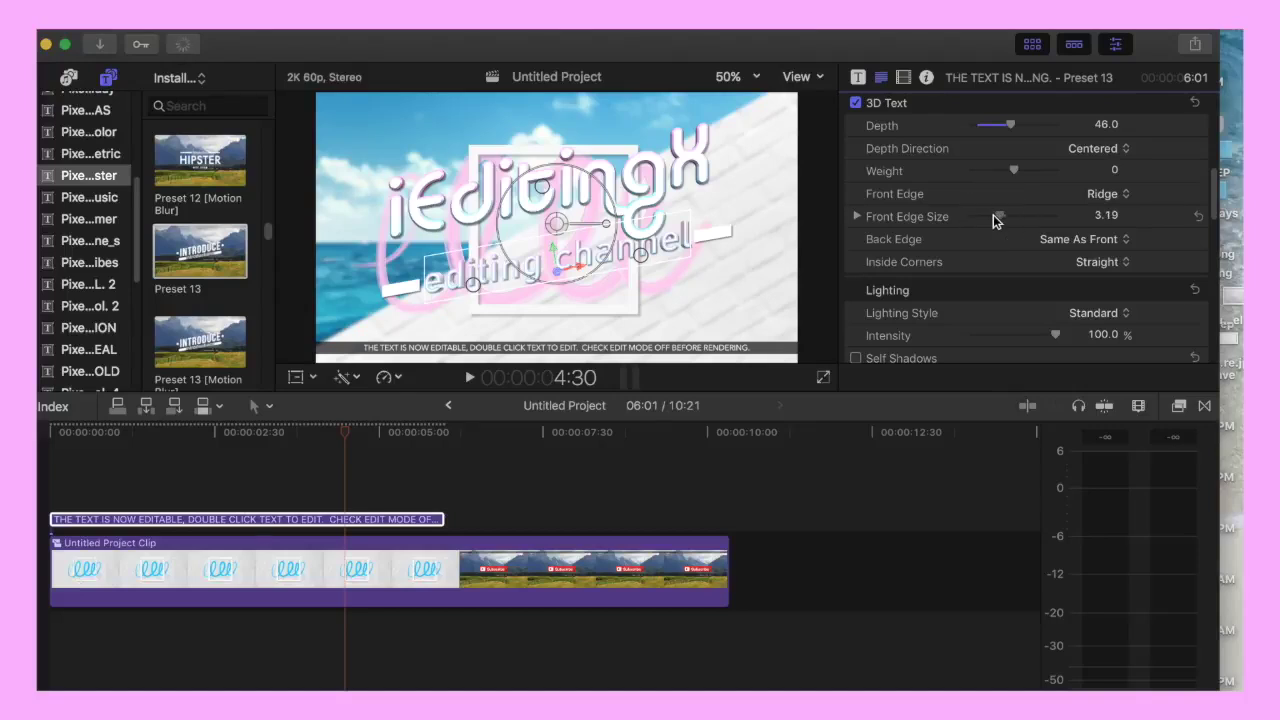
{"action": "left_click", "coordinate": [1100, 195]}
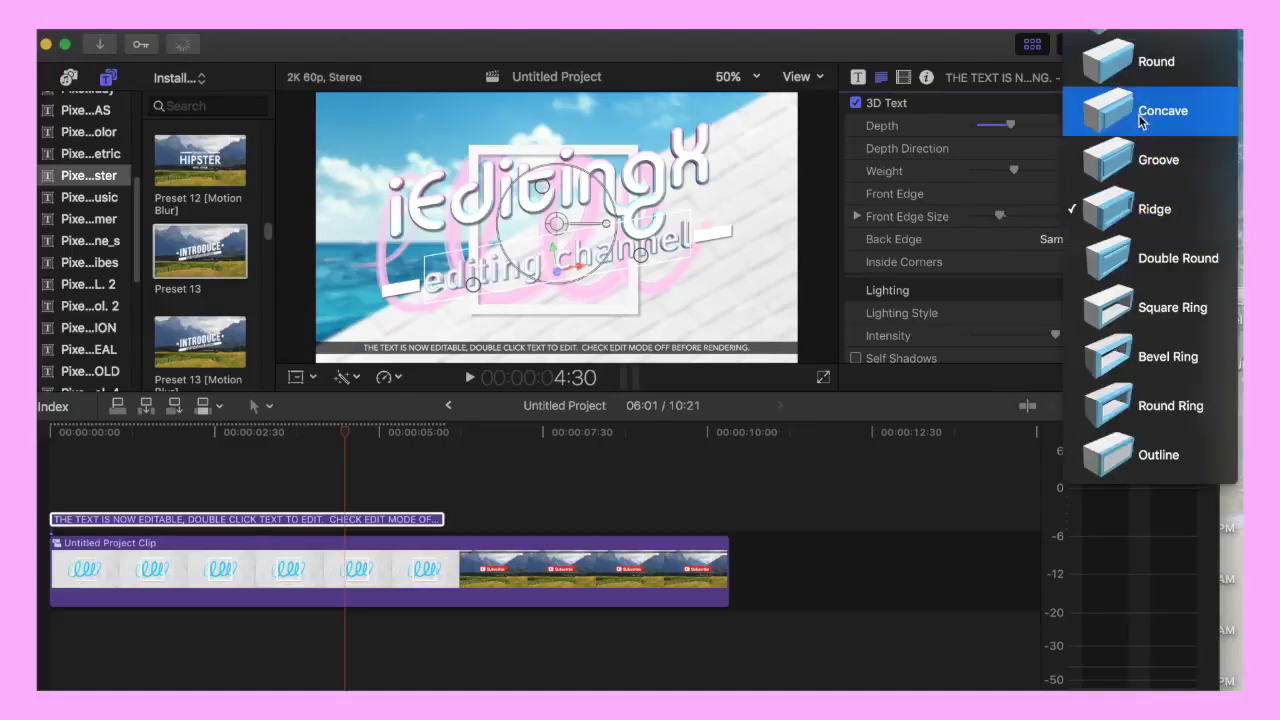
{"action": "left_click", "coordinate": [1137, 62]}
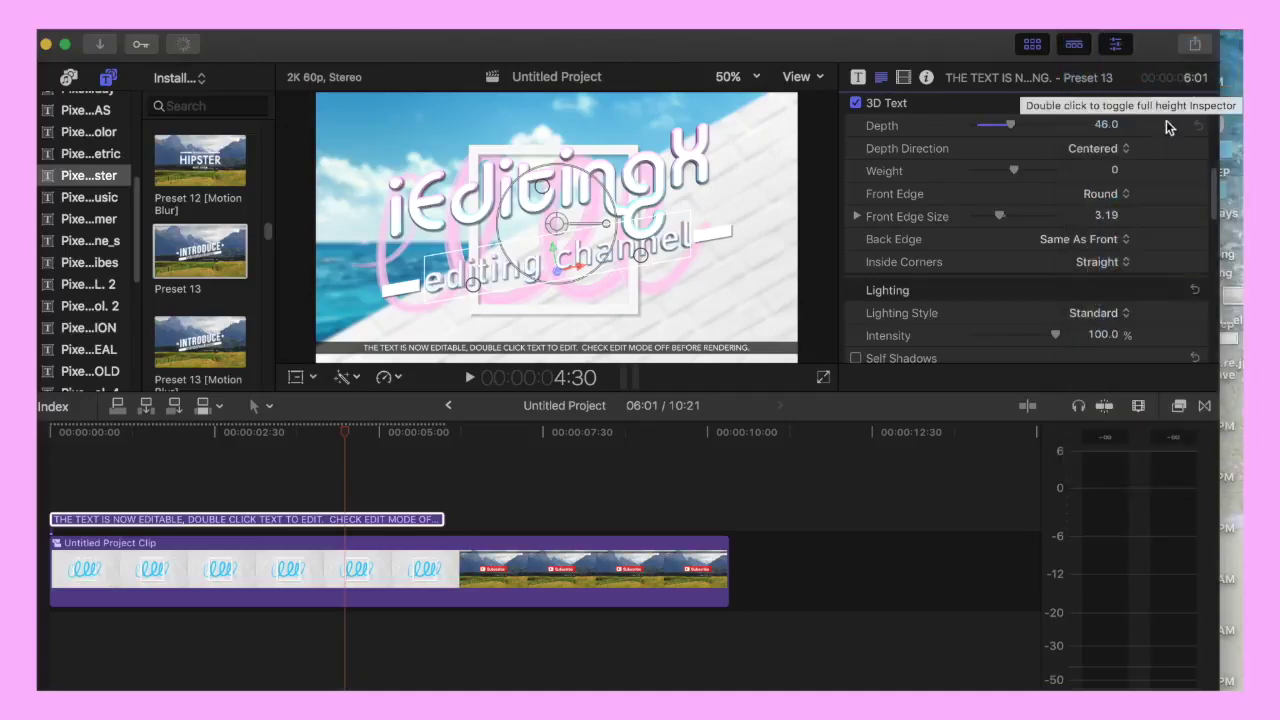
{"action": "left_click", "coordinate": [1122, 148]}
{"action": "left_click", "coordinate": [1098, 148]}
{"action": "left_click", "coordinate": [1100, 193]}
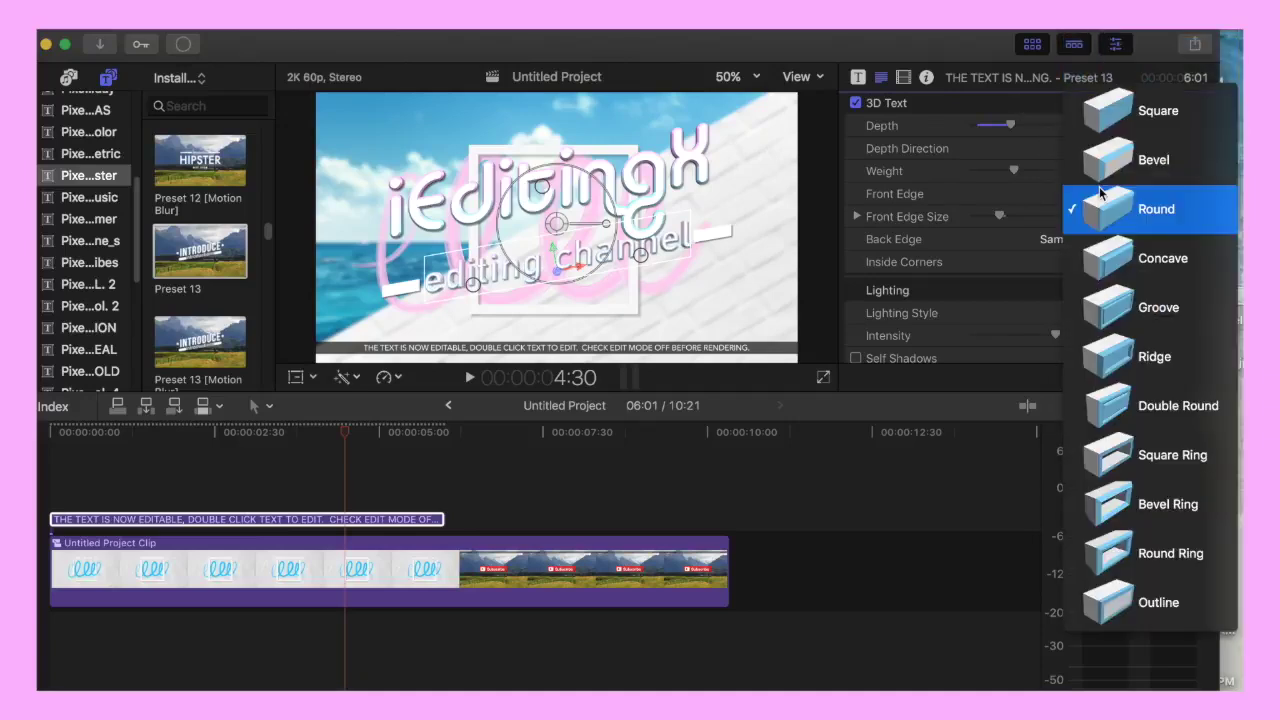
{"action": "left_click", "coordinate": [1120, 270]}
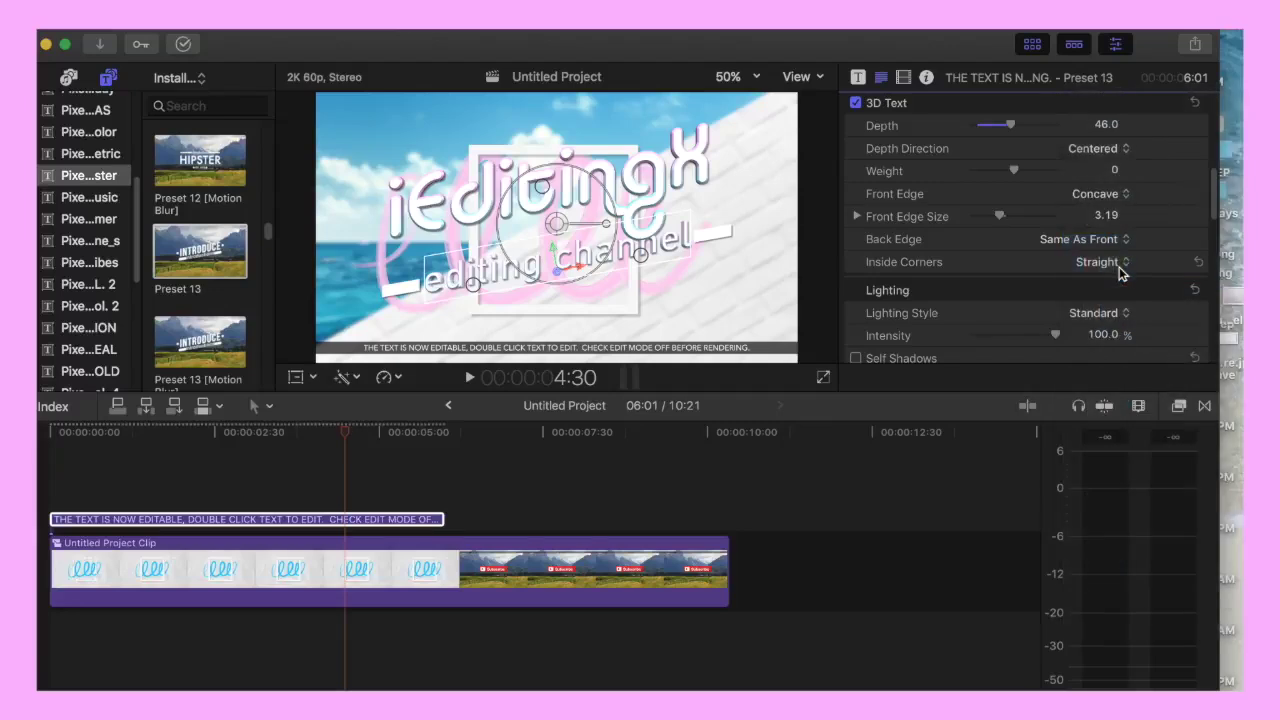
Try the Groove, Ridge and Double Round front edge styles on the subtitle
{"action": "left_click", "coordinate": [1097, 190]}
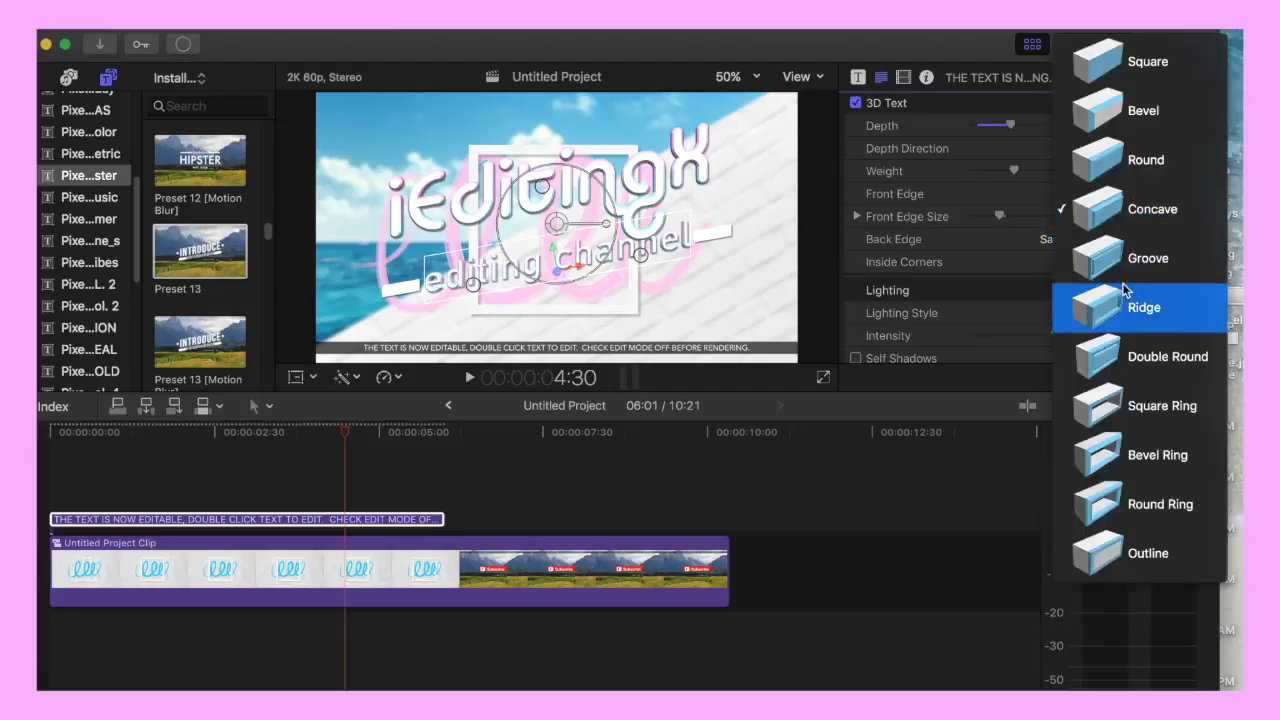
{"action": "key", "text": "Escape"}
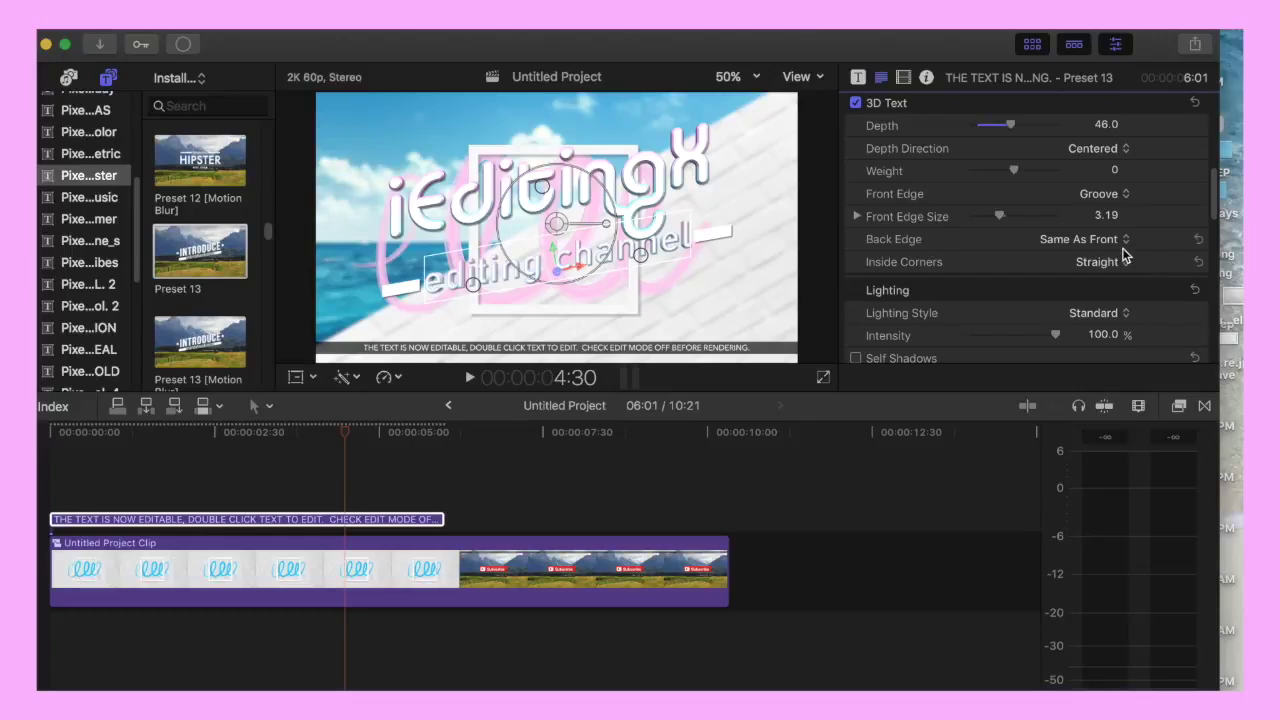
{"action": "left_click", "coordinate": [1097, 194]}
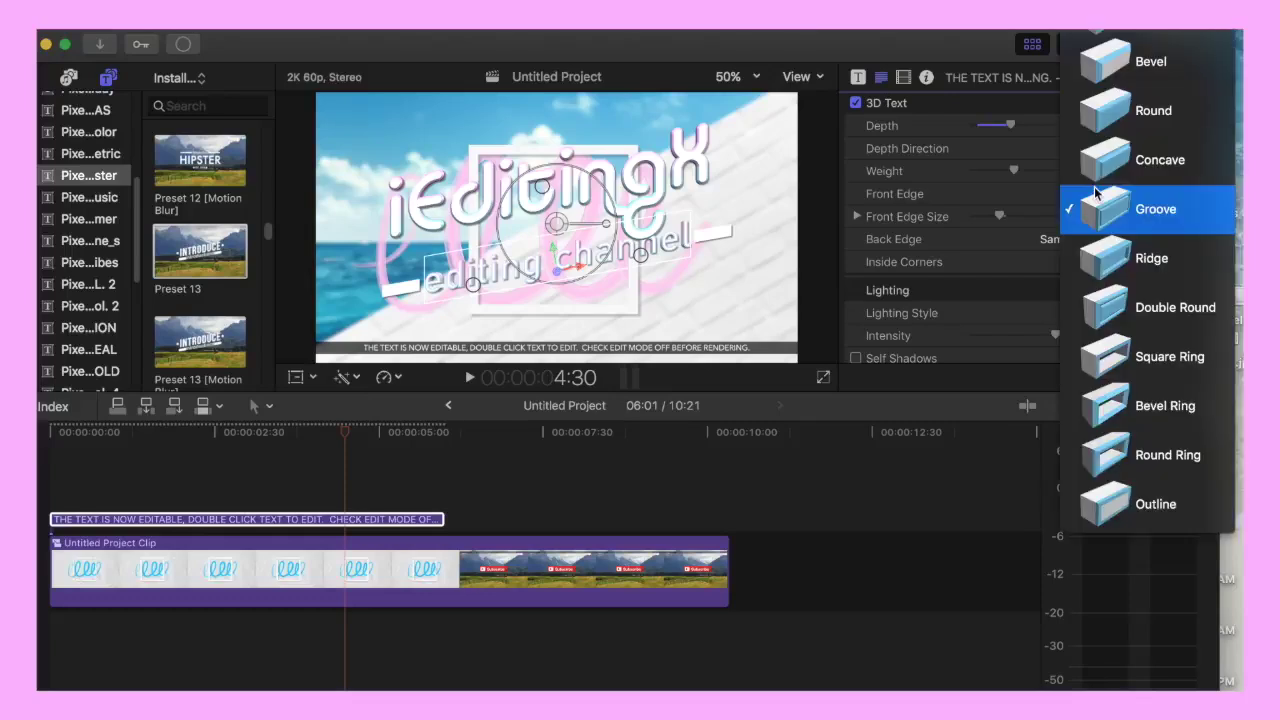
{"action": "left_click", "coordinate": [1126, 263]}
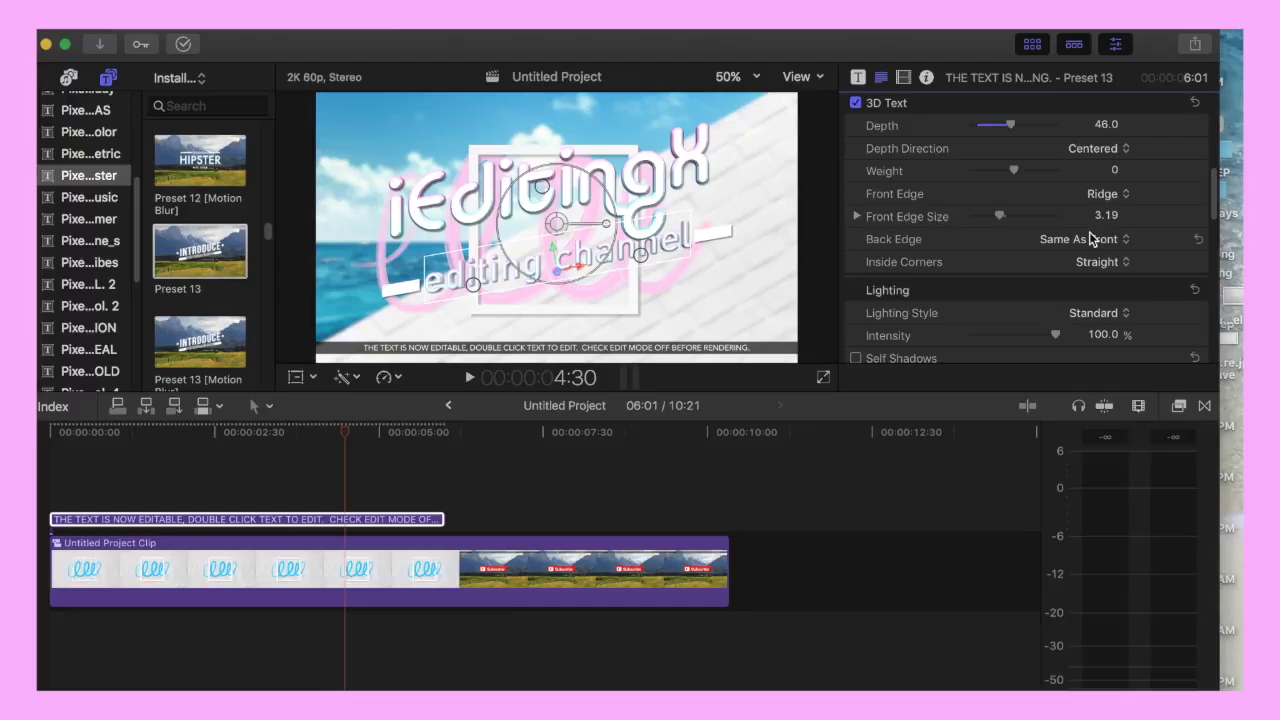
{"action": "left_click", "coordinate": [1104, 194]}
{"action": "left_click", "coordinate": [1118, 260]}
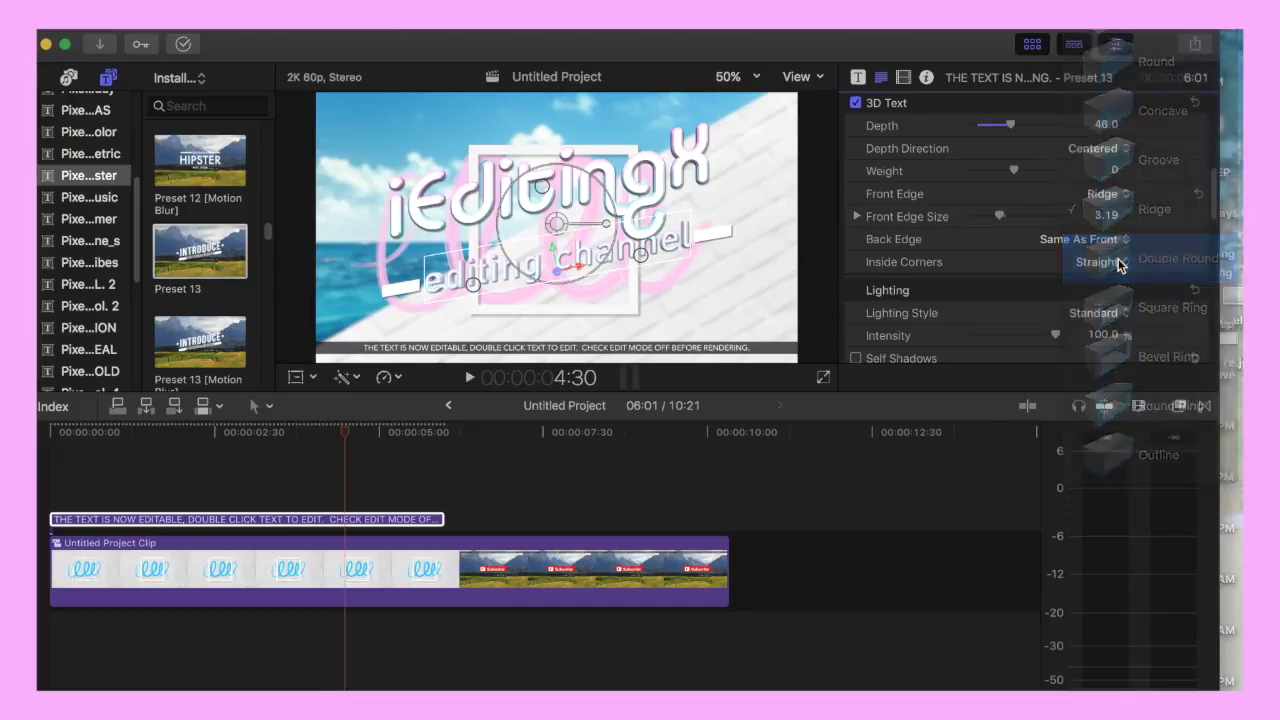
Set the subtitle's front edge style to Outline with a Front Edge Size of 3.08
{"action": "left_click", "coordinate": [1105, 193]}
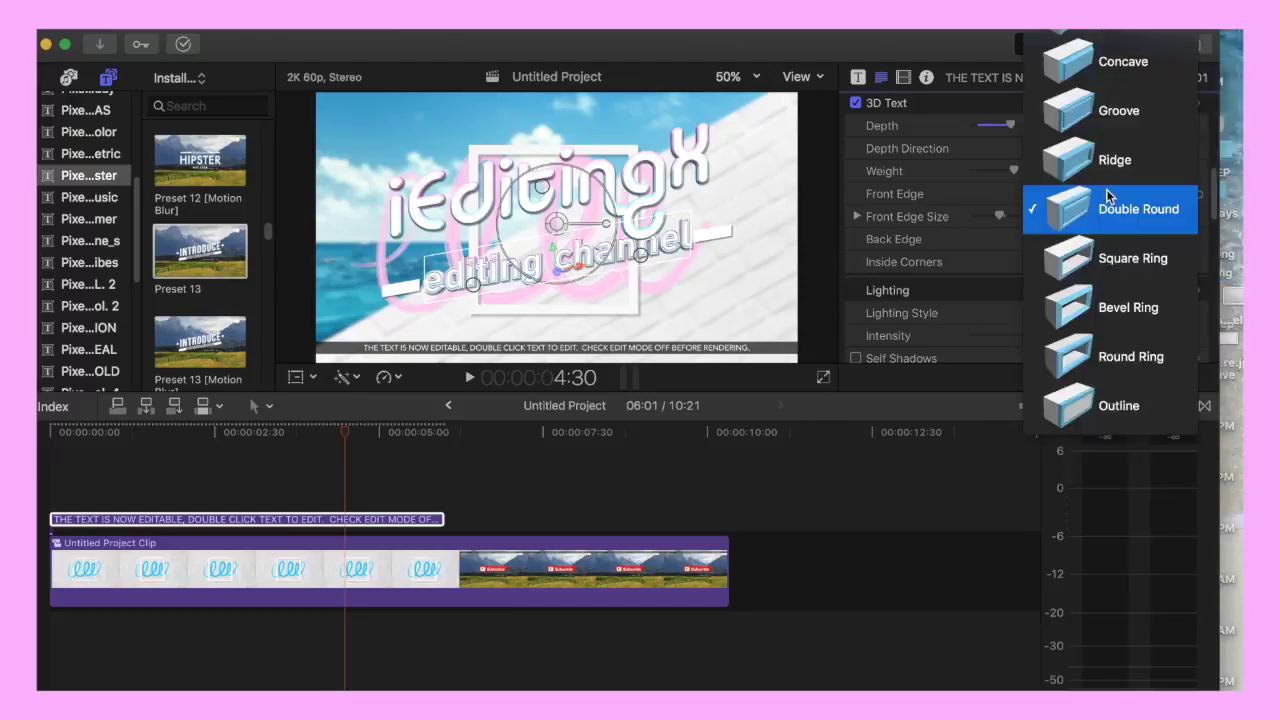
{"action": "left_click", "coordinate": [1114, 406]}
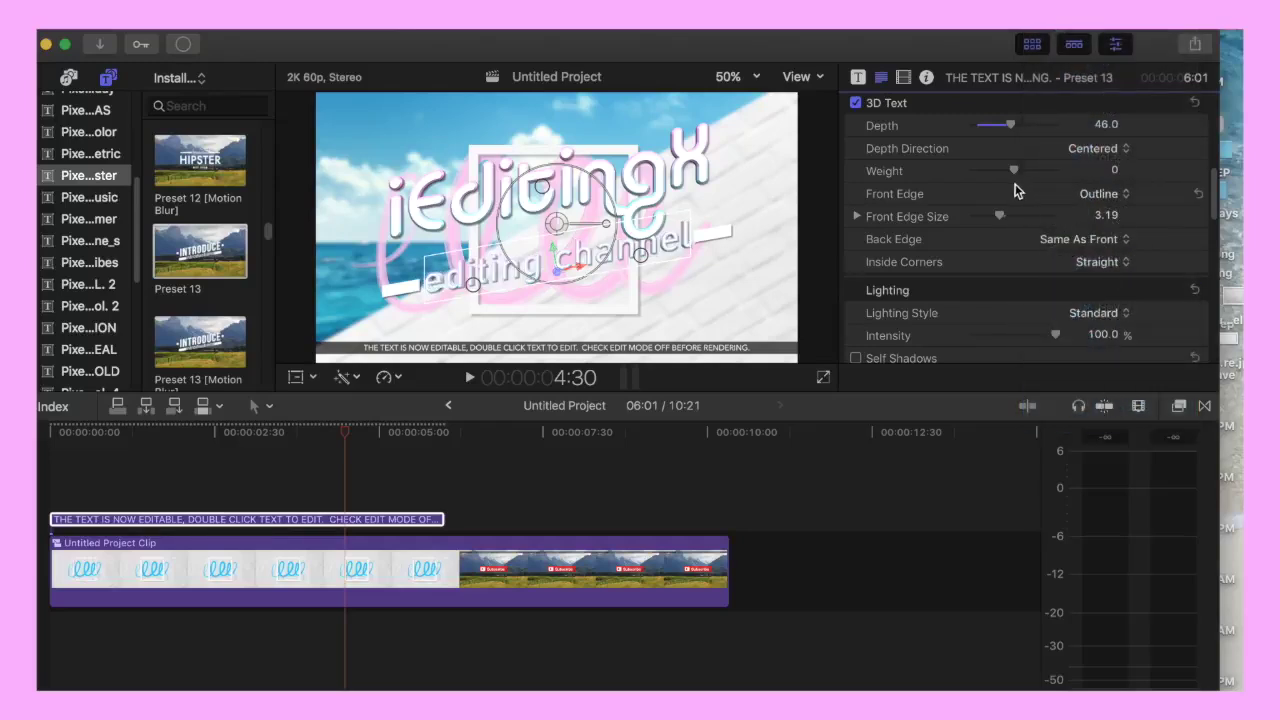
{"action": "mouse_move", "coordinate": [1003, 217]}
{"action": "left_mouse_down"}
{"action": "mouse_move", "coordinate": [1021, 219]}
{"action": "mouse_move", "coordinate": [992, 216]}
{"action": "mouse_move", "coordinate": [1005, 224]}
{"action": "left_mouse_up"}
Move the main title "iEditingX" slightly down so it sits closer to the "editing channel" subtitle
{"action": "scroll", "coordinate": [890, 112], "scroll_direction": "up", "scroll_amount": 10}
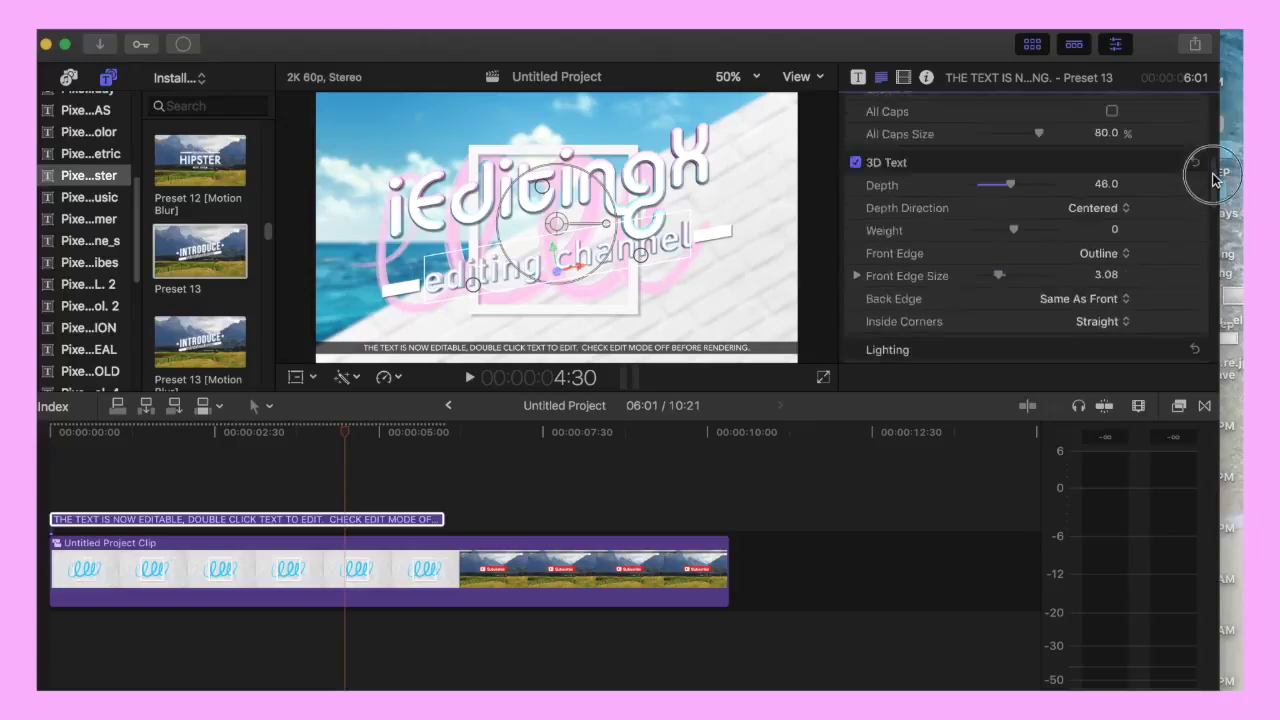
{"action": "left_click", "coordinate": [858, 77]}
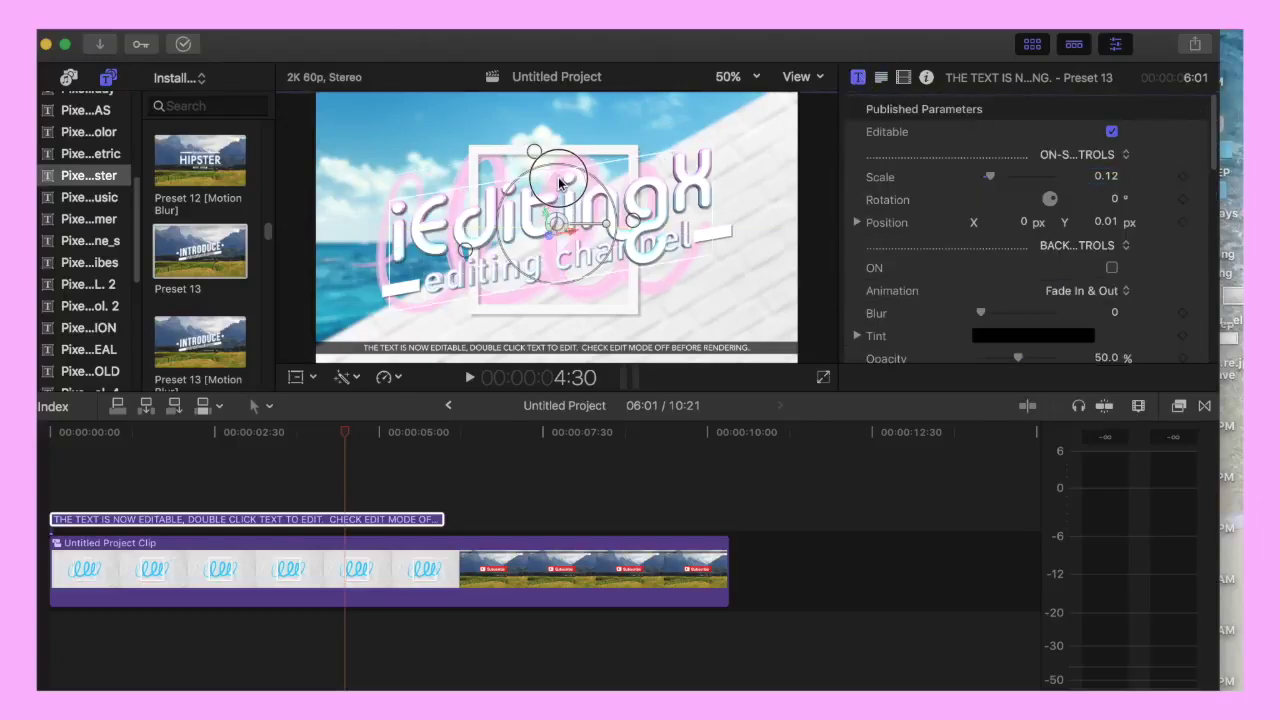
{"action": "double_click", "coordinate": [560, 185]}
{"action": "left_click_drag", "start_coordinate": [560, 185], "coordinate": [555, 187]}
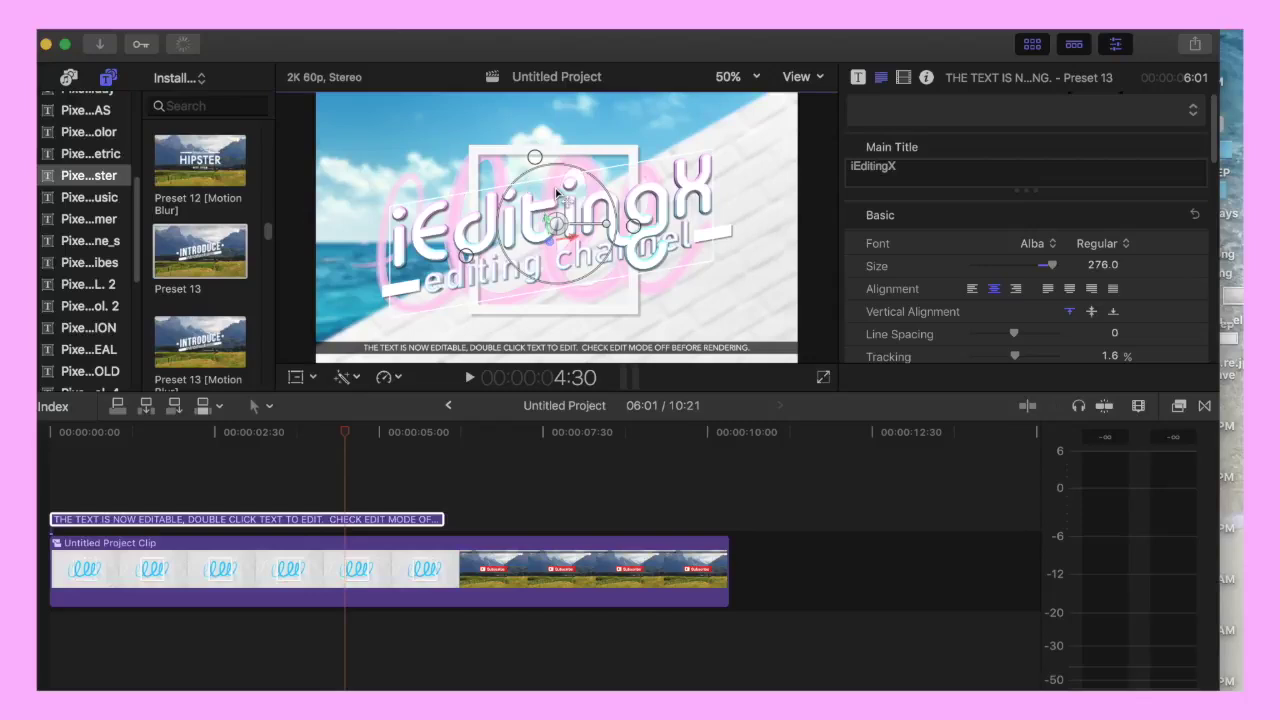
Turn off the title's Editable option and play the timeline from the start to preview the finished title
{"action": "left_click", "coordinate": [858, 77]}
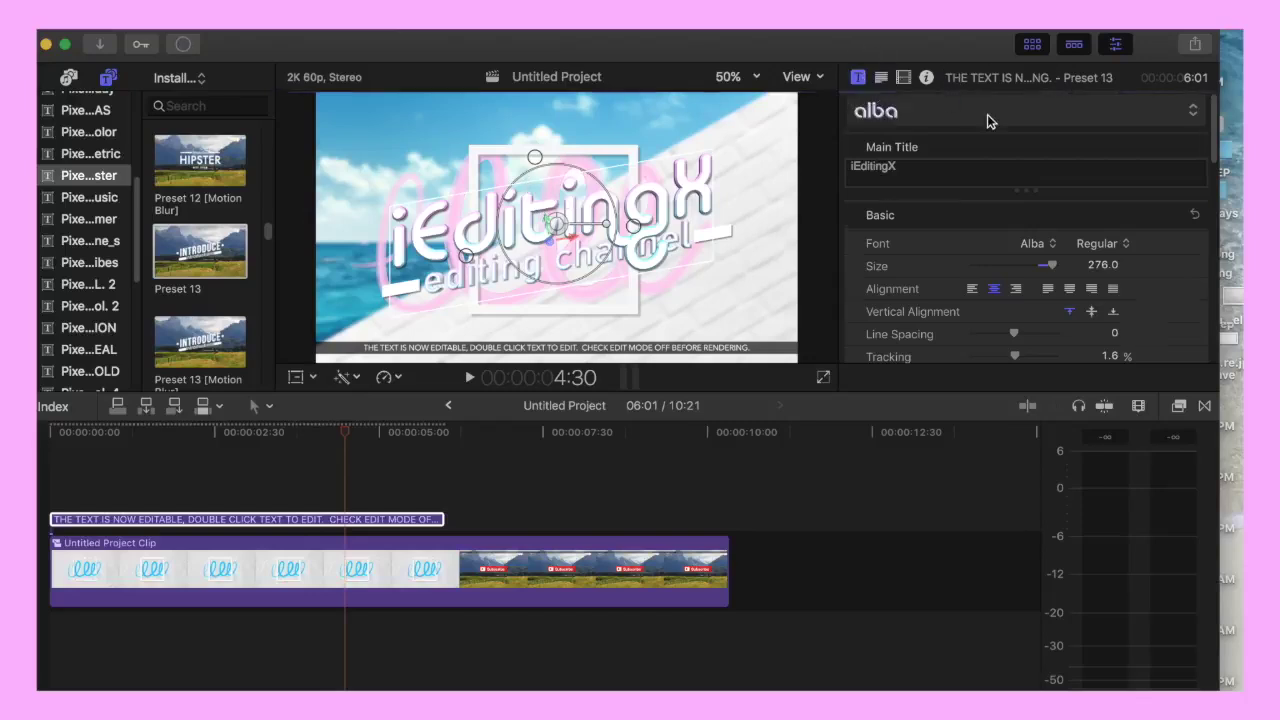
{"action": "left_click", "coordinate": [1111, 131]}
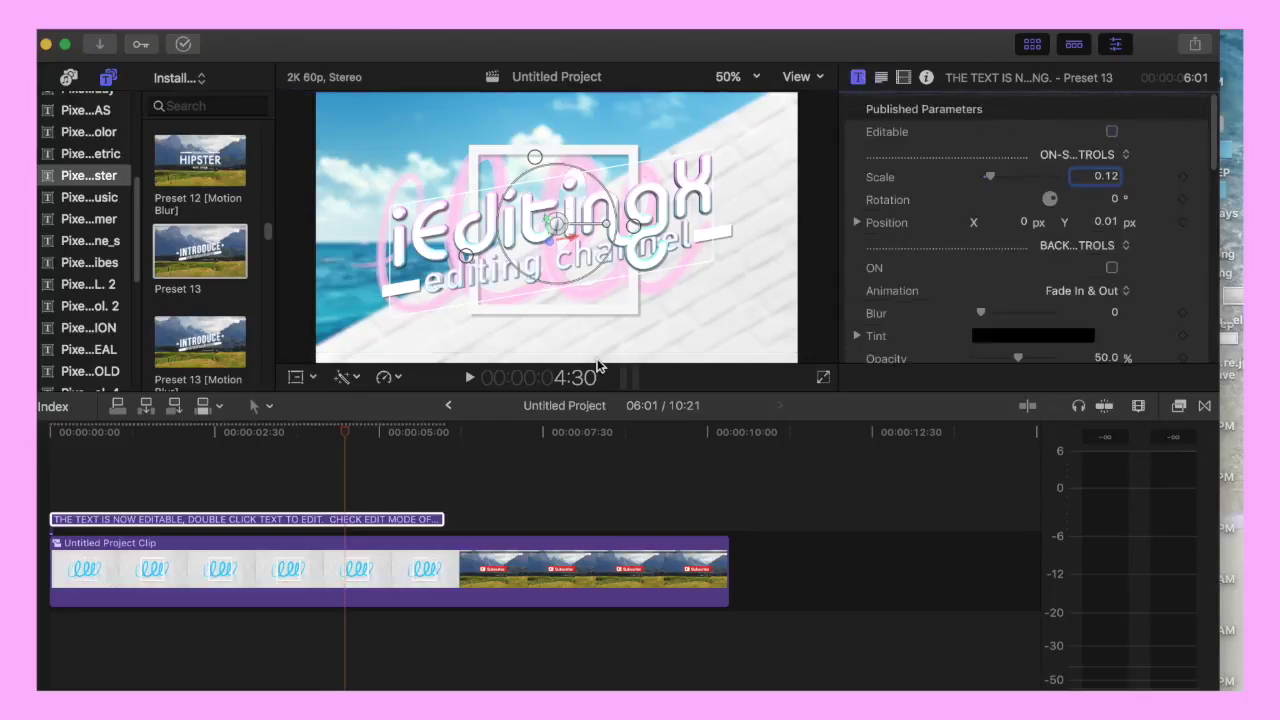
{"action": "left_click", "coordinate": [49, 497]}
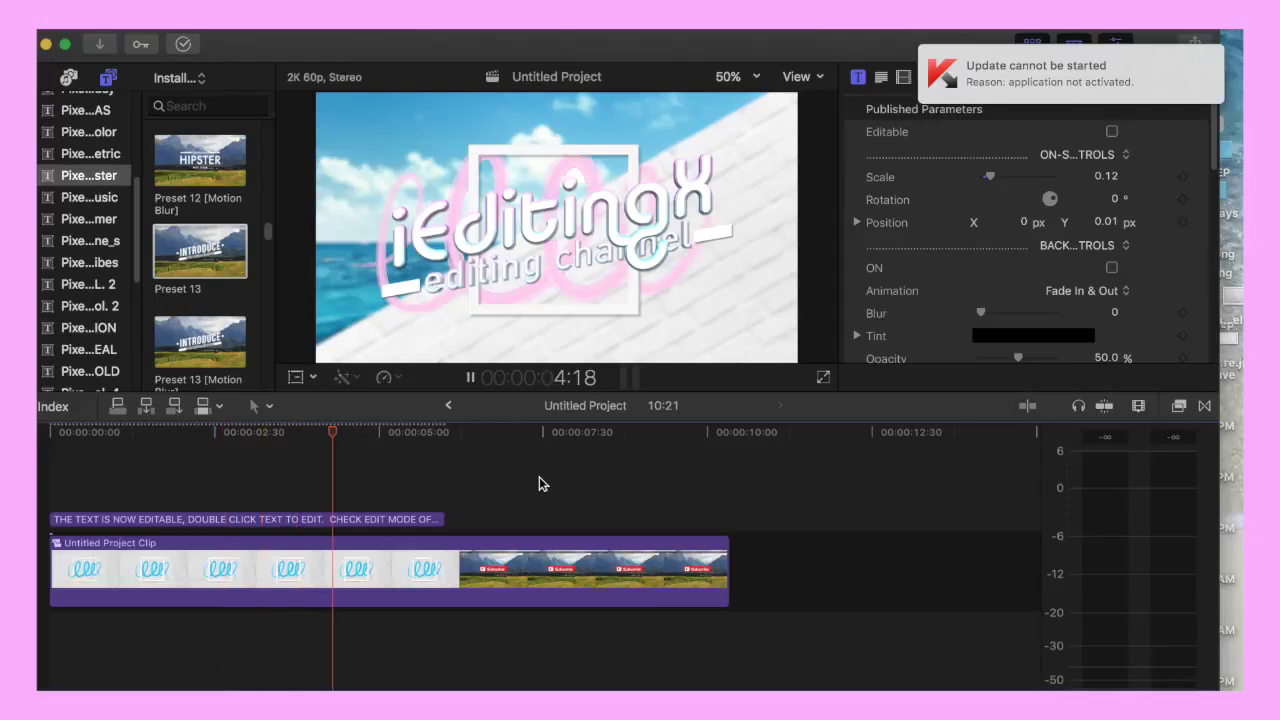
{"action": "left_click", "coordinate": [470, 378]}
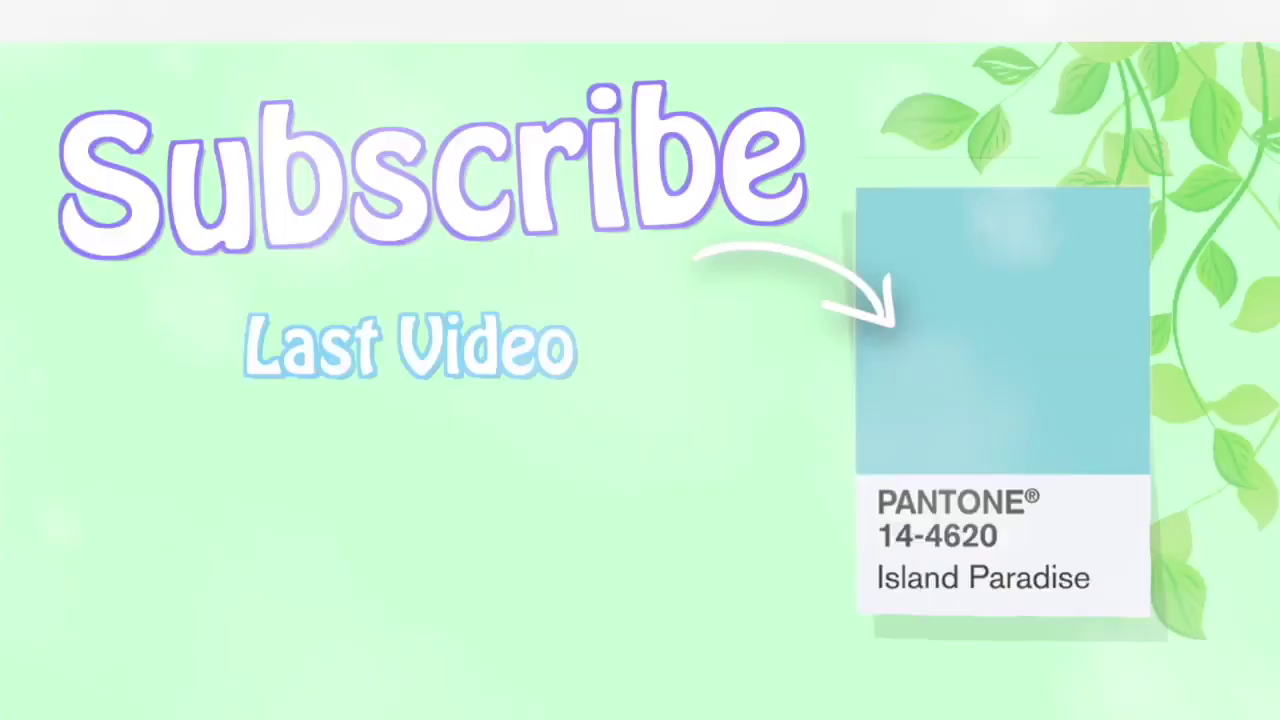